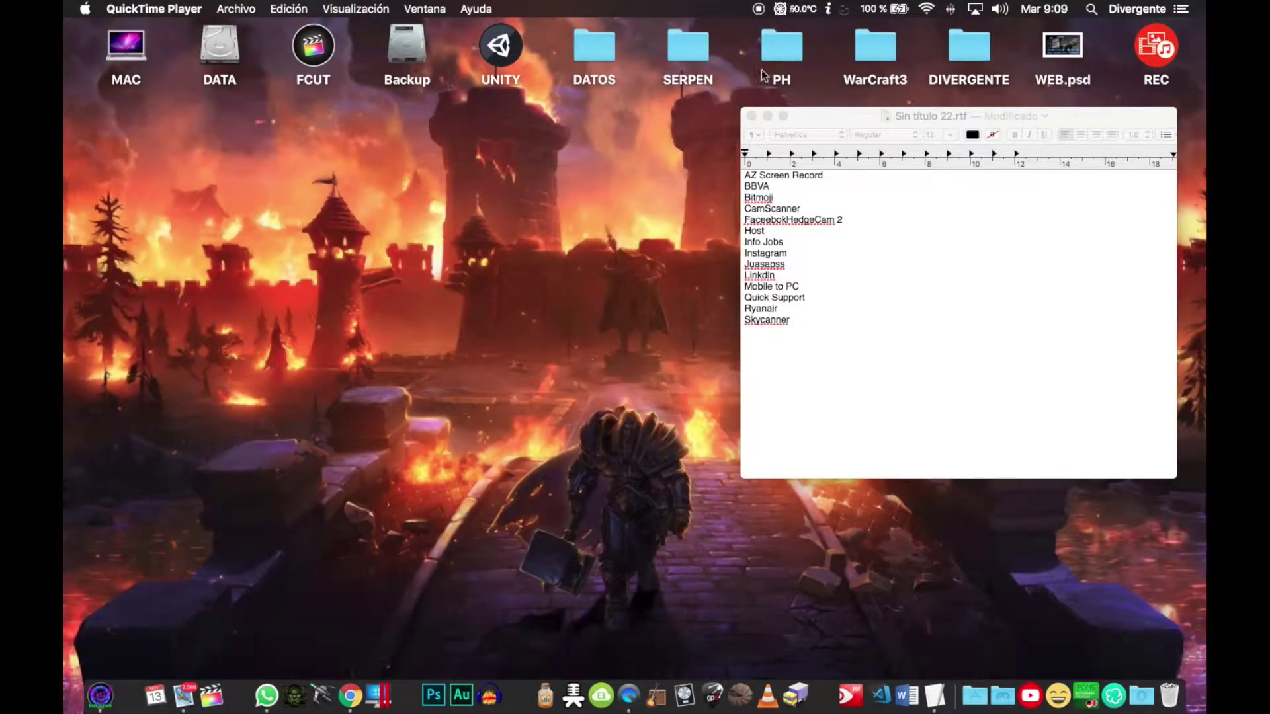
Clear the text note from the desktop, allow the downloaded Android File Transfer app to open and enlarge its window
left_click(768, 116)
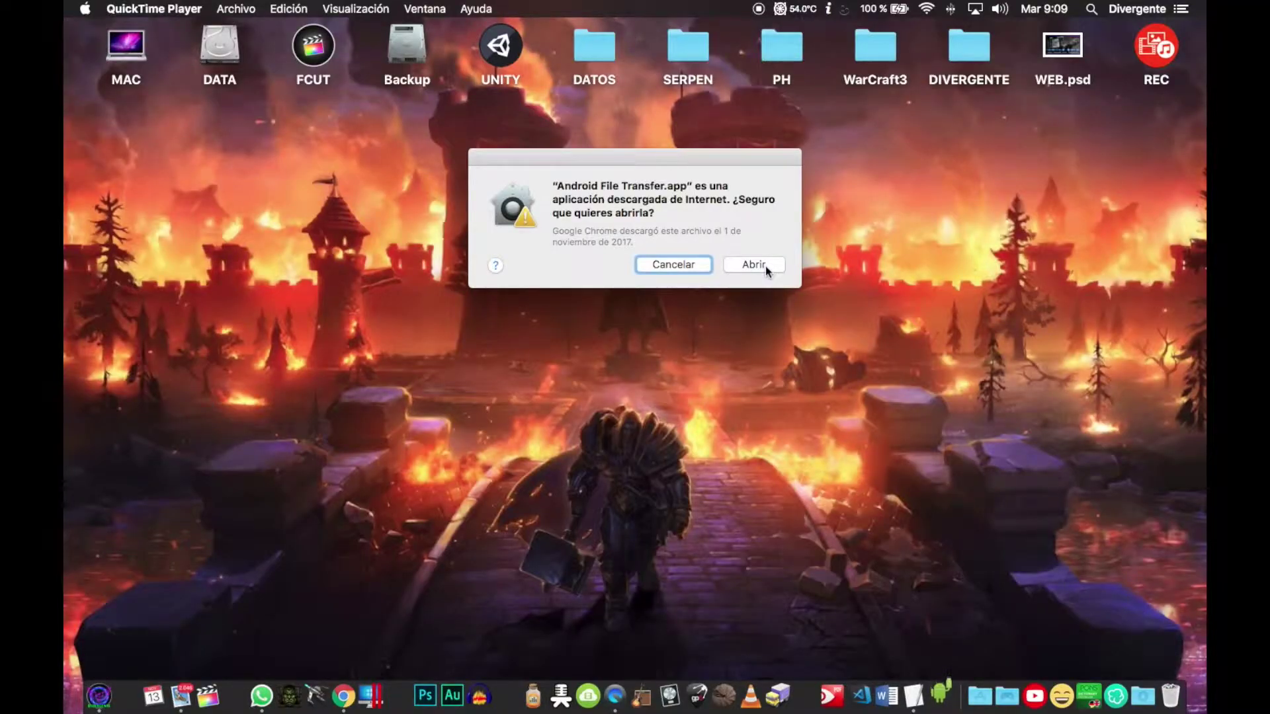
left_click(765, 266)
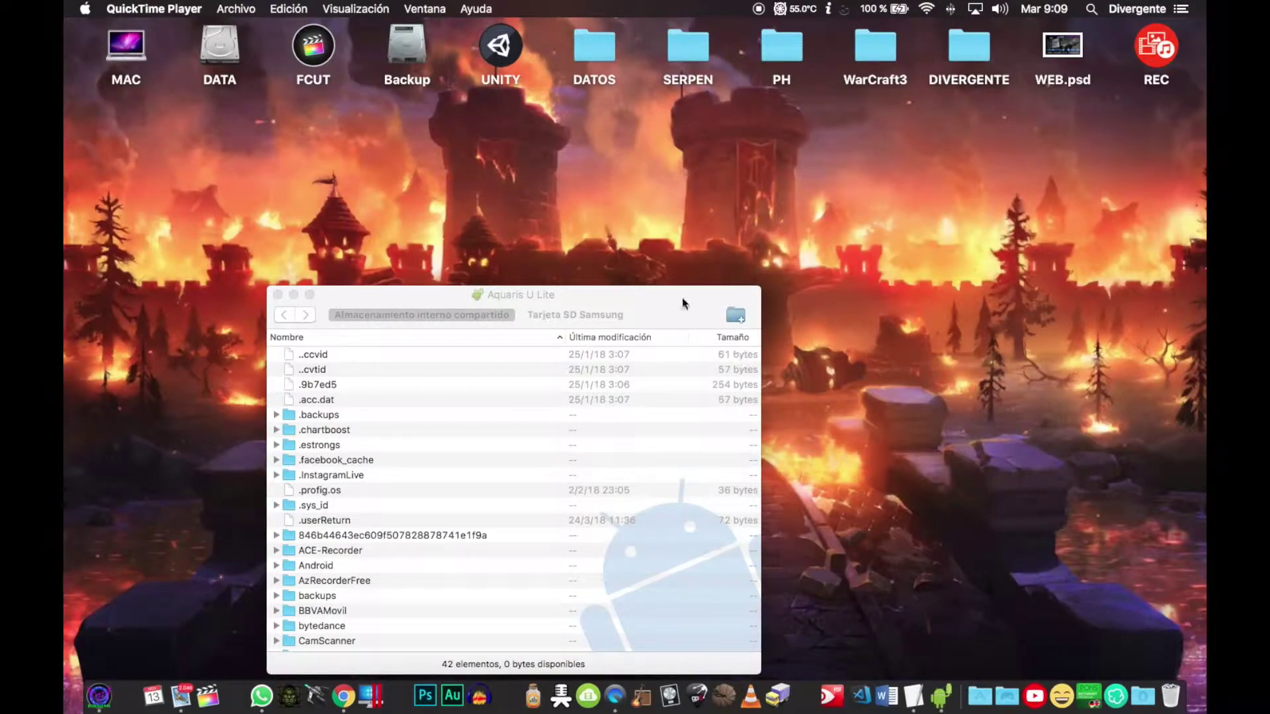
left_click(713, 260)
left_click_drag(714, 258, 812, 160)
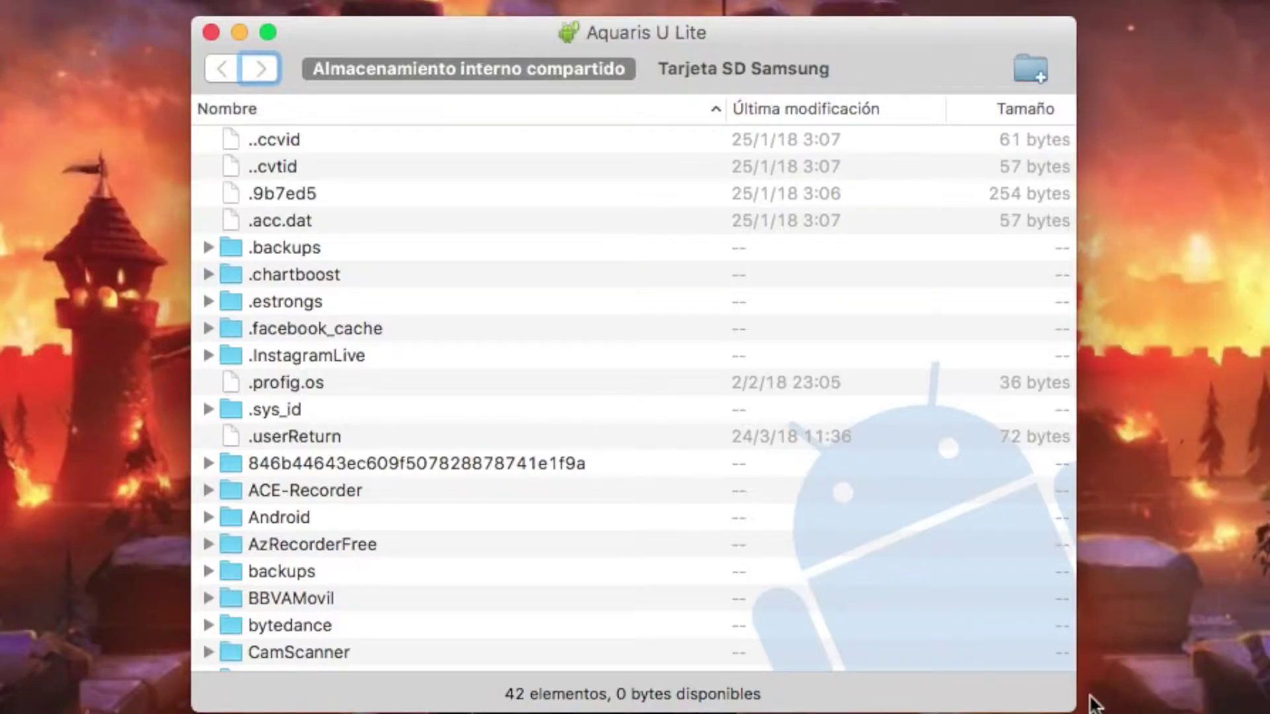
mouse_move(1069, 708)
left_mouse_down()
mouse_move(1052, 713)
mouse_move(1085, 713)
mouse_move(1073, 713)
left_mouse_up()
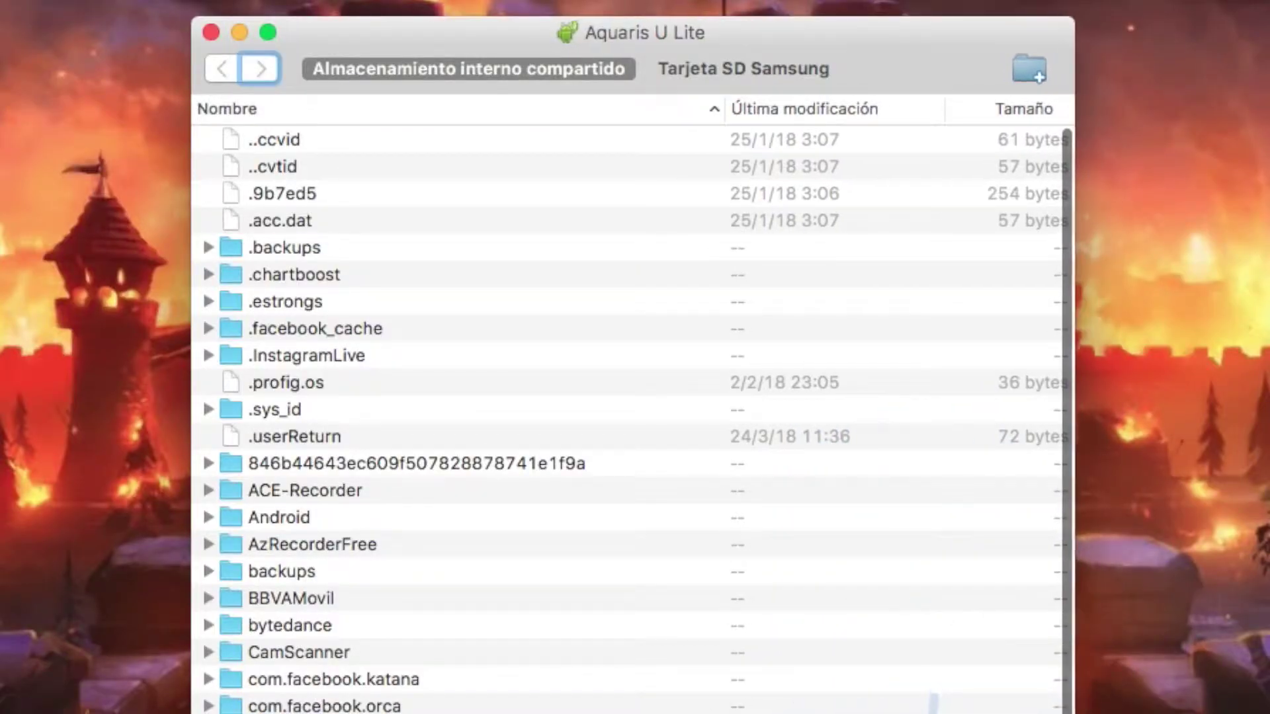
Look through the phone's shared internal storage and inspect the .backups folder and its com.wallapop subfolder, returning to the storage root
scroll(1017, 268, "down", 5)
scroll(1016, 268, "up", 5)
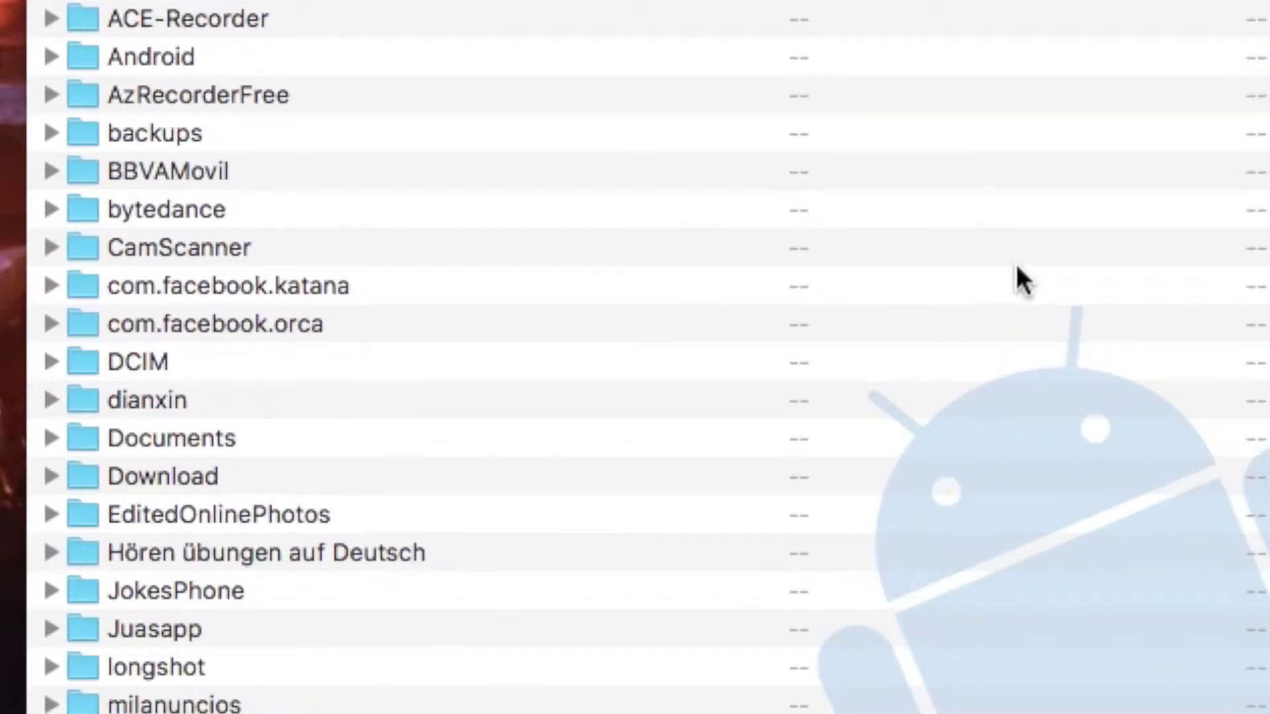
scroll(1016, 268, "down", 5)
scroll(1016, 268, "up", 5)
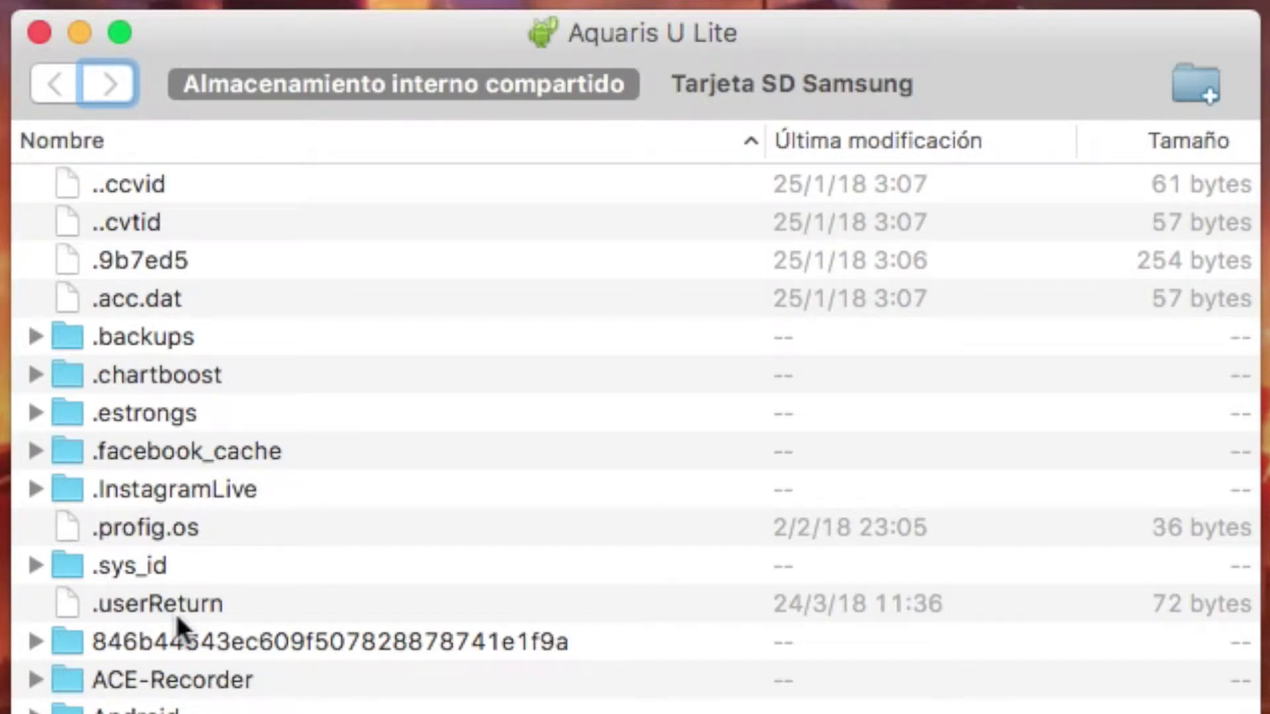
double_click(143, 340)
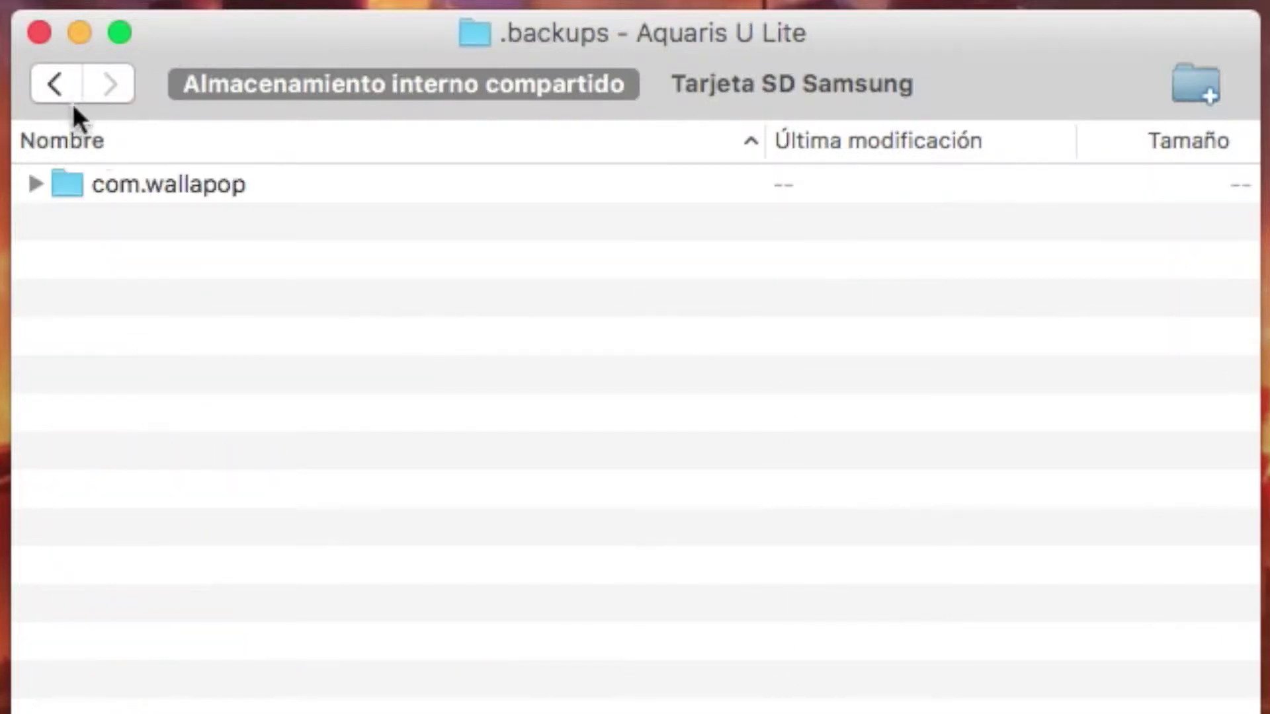
left_click(57, 86)
left_click(58, 89)
left_click(58, 89)
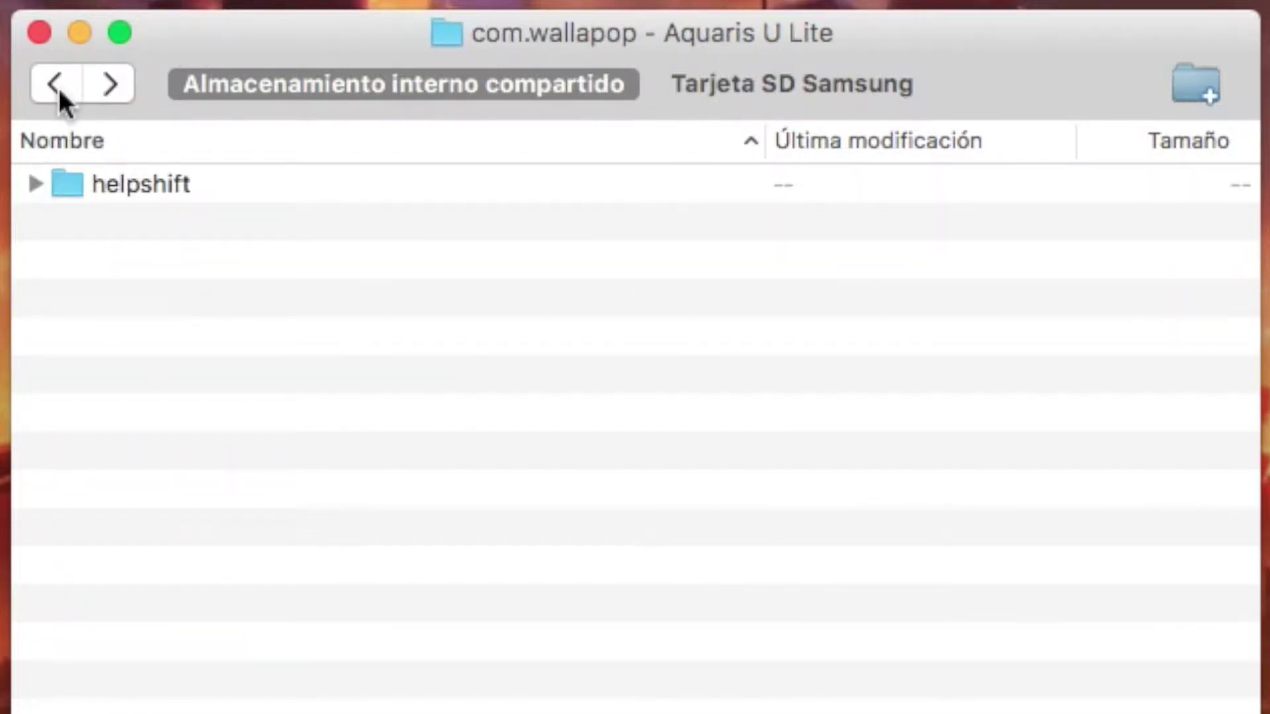
left_click(58, 89)
left_click(58, 88)
Inspect the css and html subfolders of the .chartboost folder
double_click(161, 381)
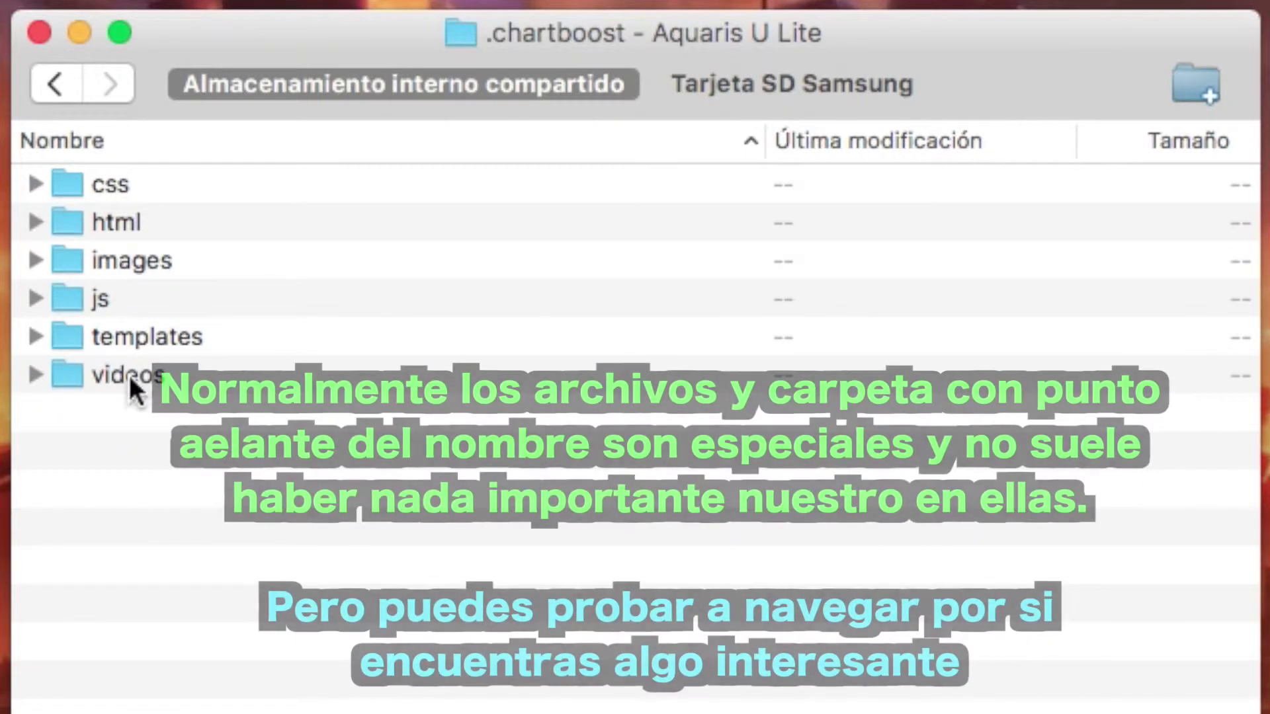
double_click(124, 185)
left_click(54, 79)
double_click(139, 225)
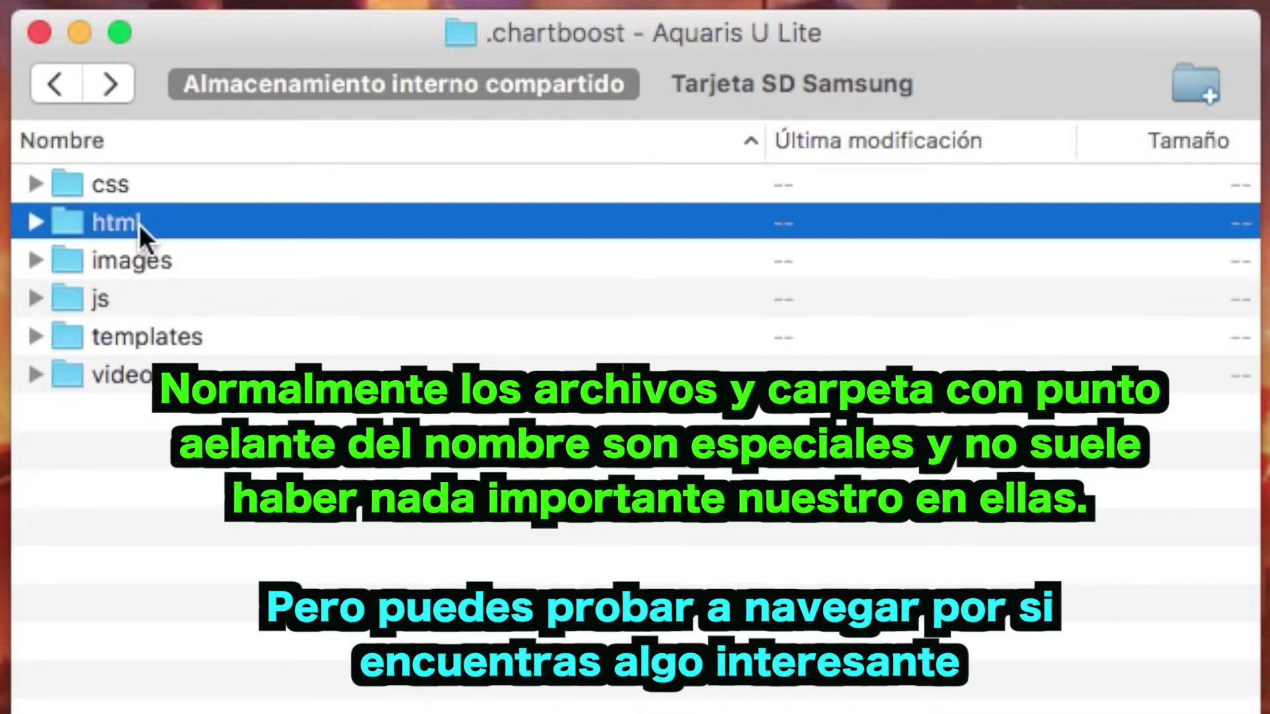
left_click(56, 79)
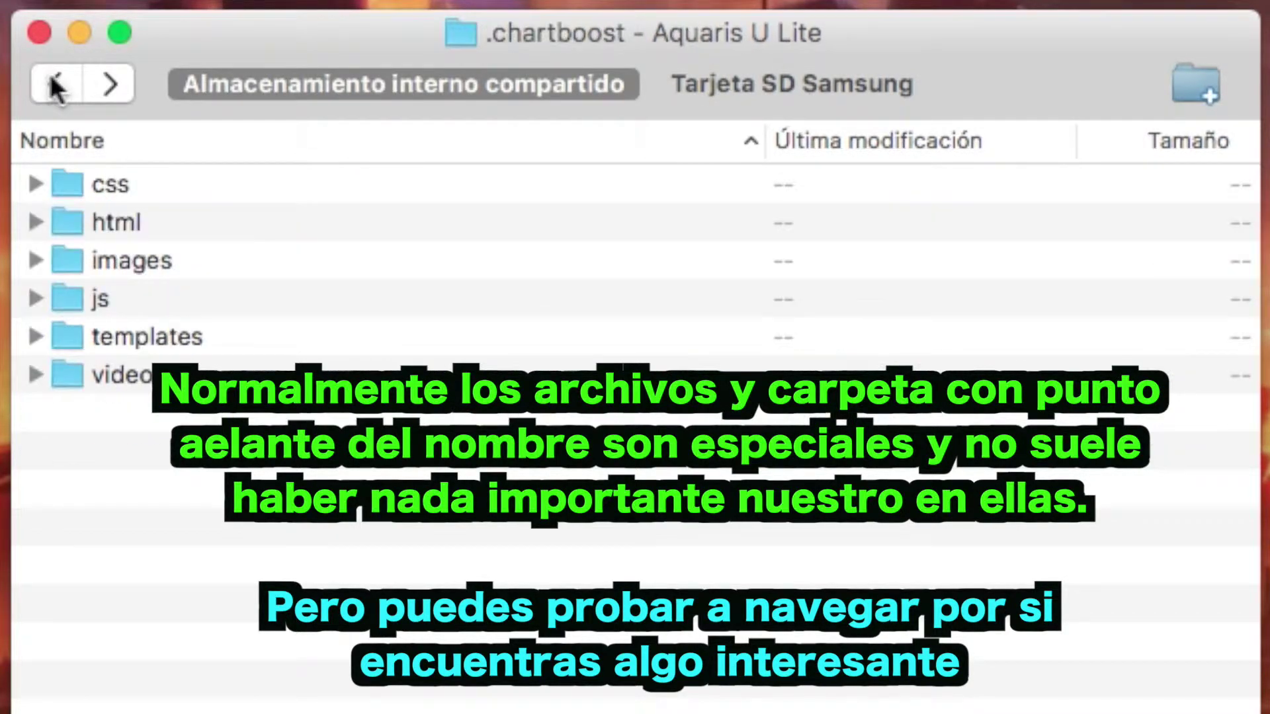
Copy 54aeb0d443150f1f6d87bd32.57.png from the images subfolder of .chartboost to the Mac desktop
double_click(143, 269)
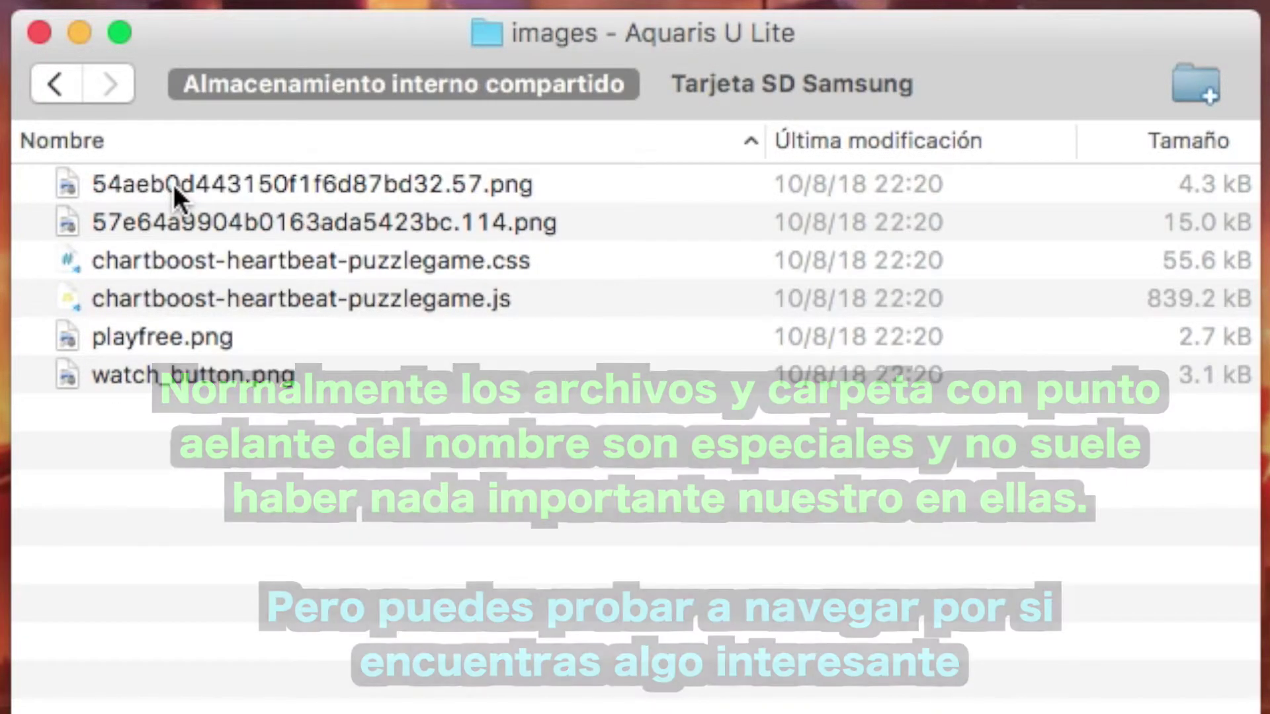
left_click_drag(173, 184, 0, 232)
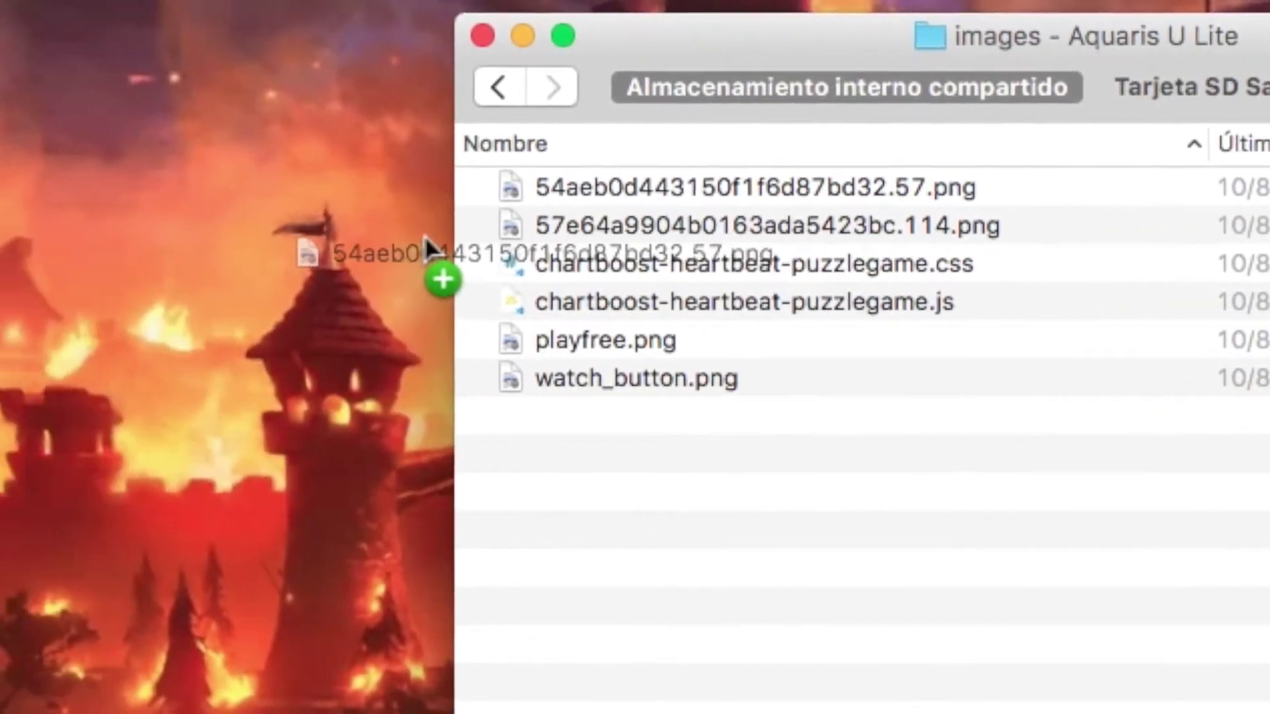
left_click_drag(425, 236, 207, 389)
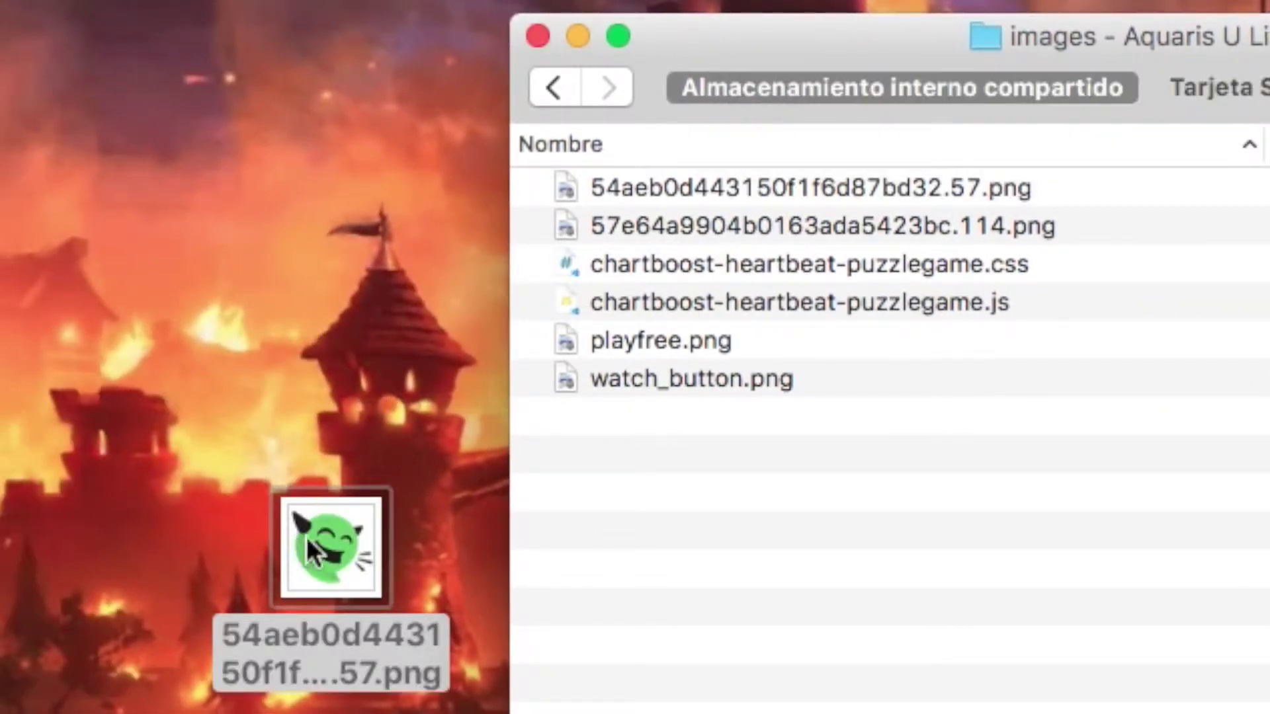
Delete the copied PNG from the desktop and return to the root of the phone's internal storage
left_click(307, 537)
left_click_drag(307, 537, 584, 593)
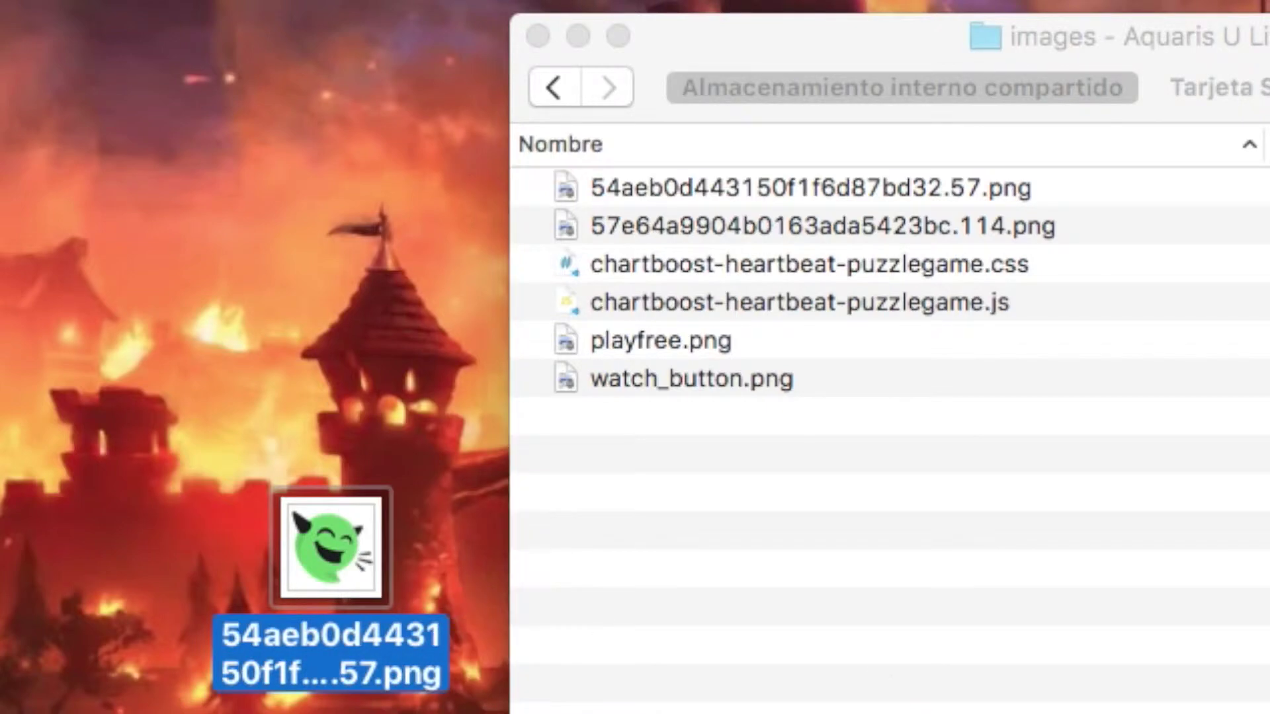
key("super+BackSpace")
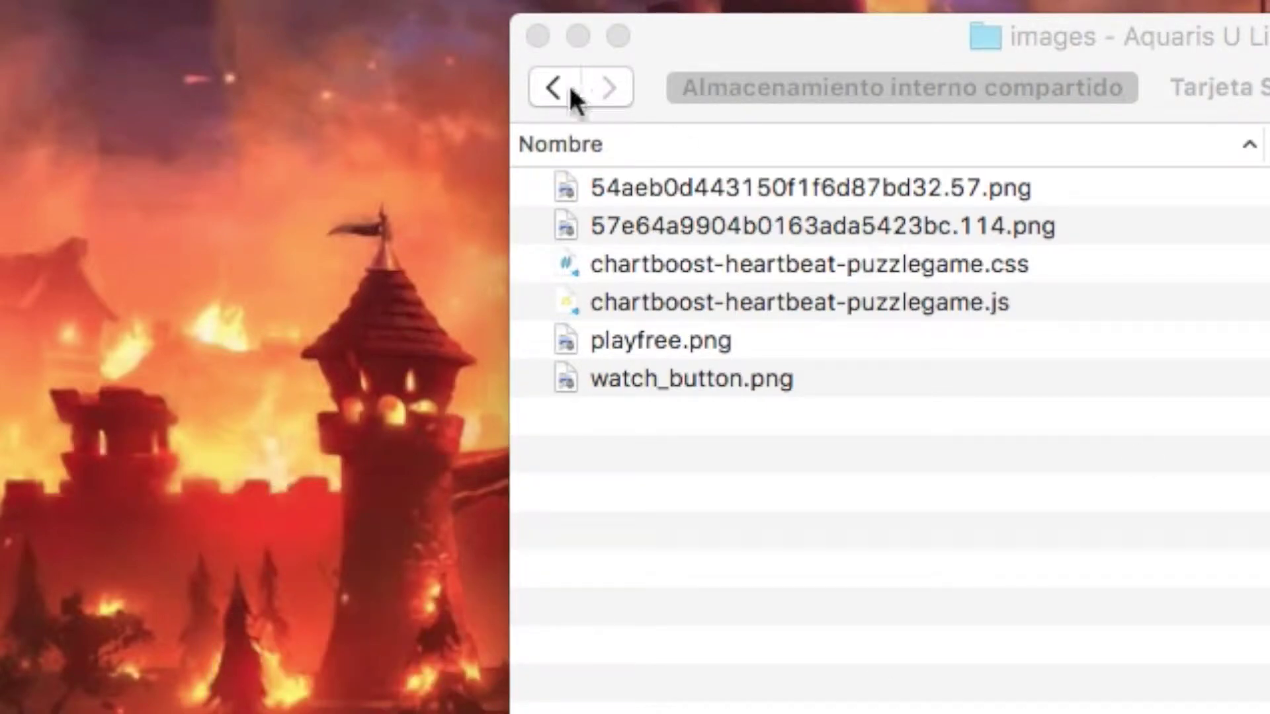
left_click(552, 89)
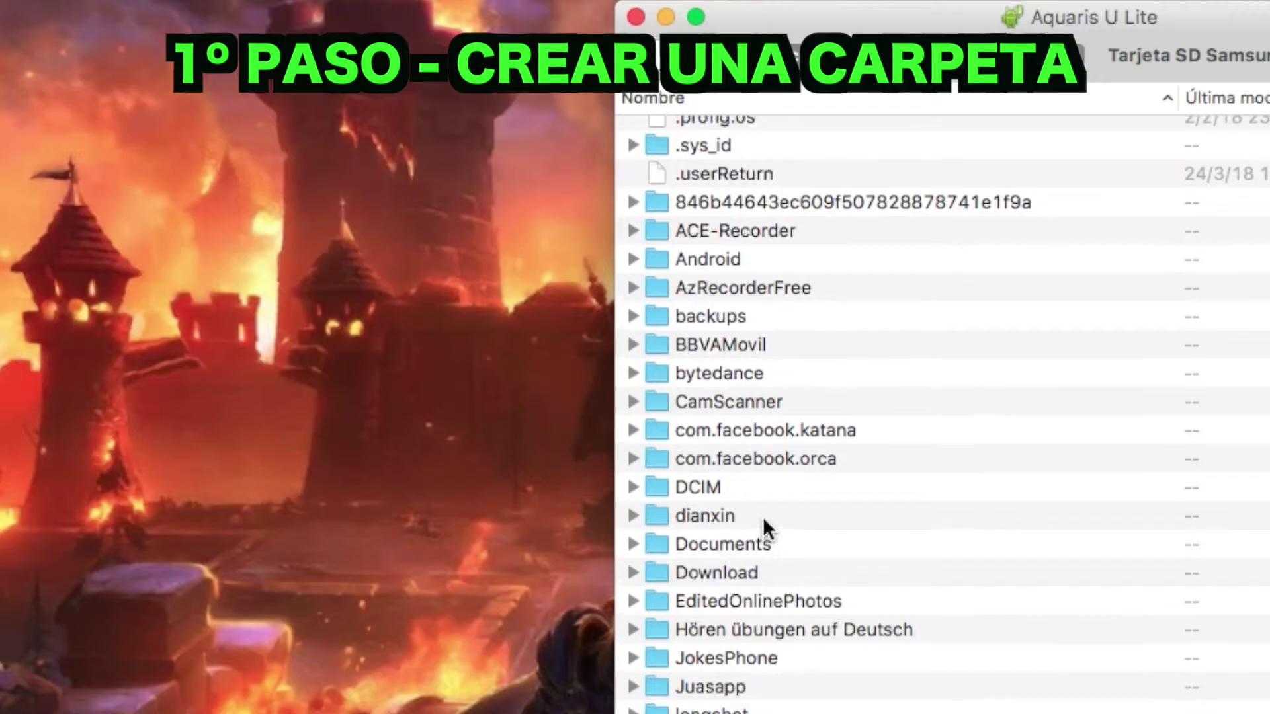
Create a desktop folder named "RESCATE BQ AQUARIS U Lite"
right_click(239, 518)
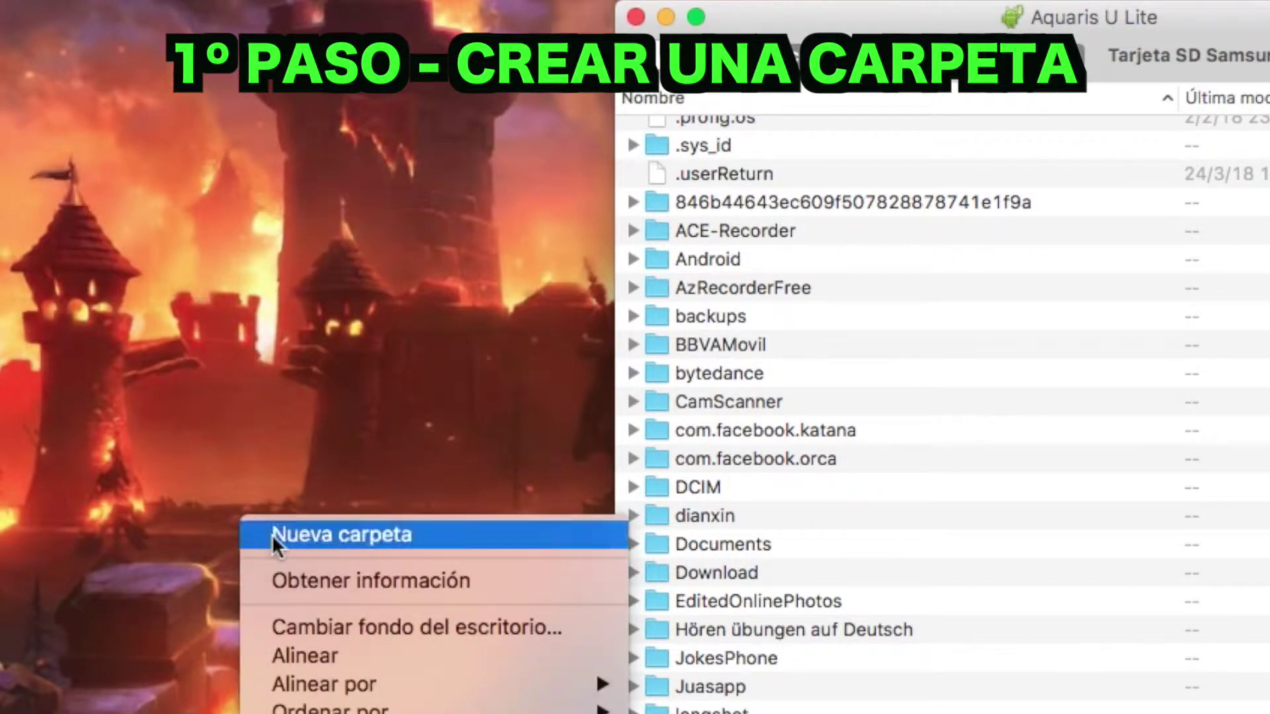
left_click(255, 531)
left_click(204, 606)
key("Return")
type("R")
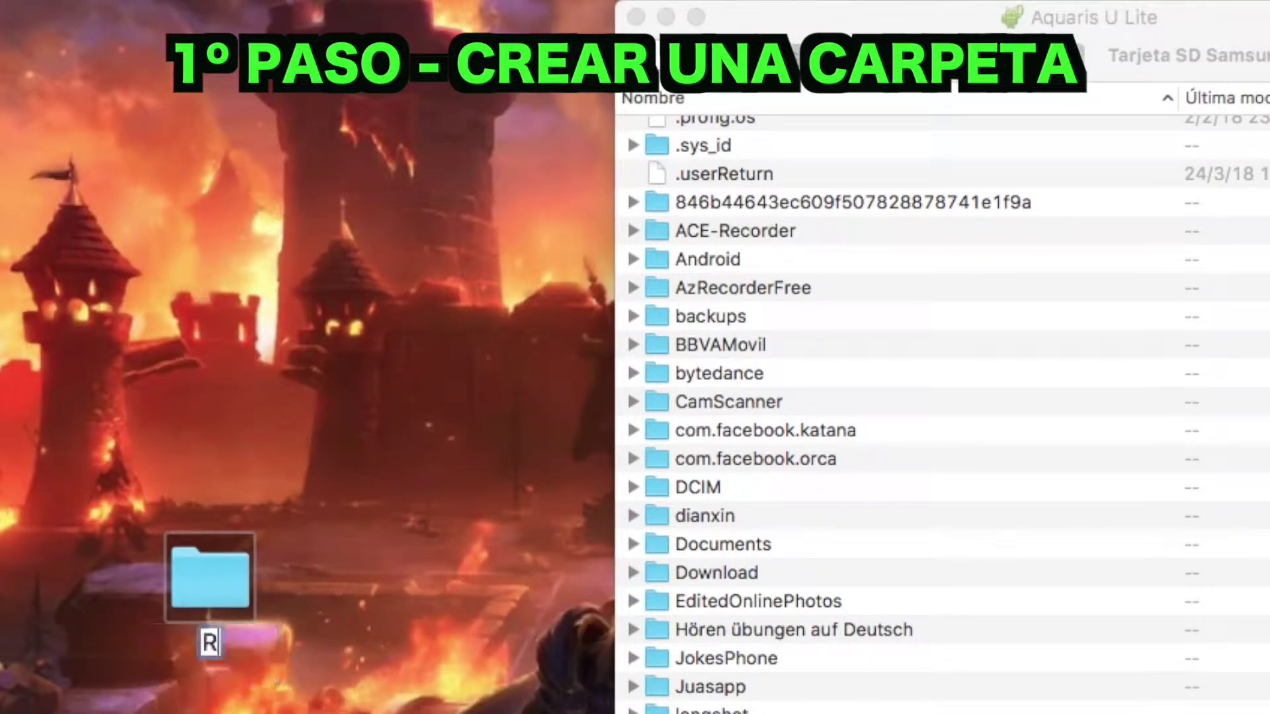
type("ESCATE")
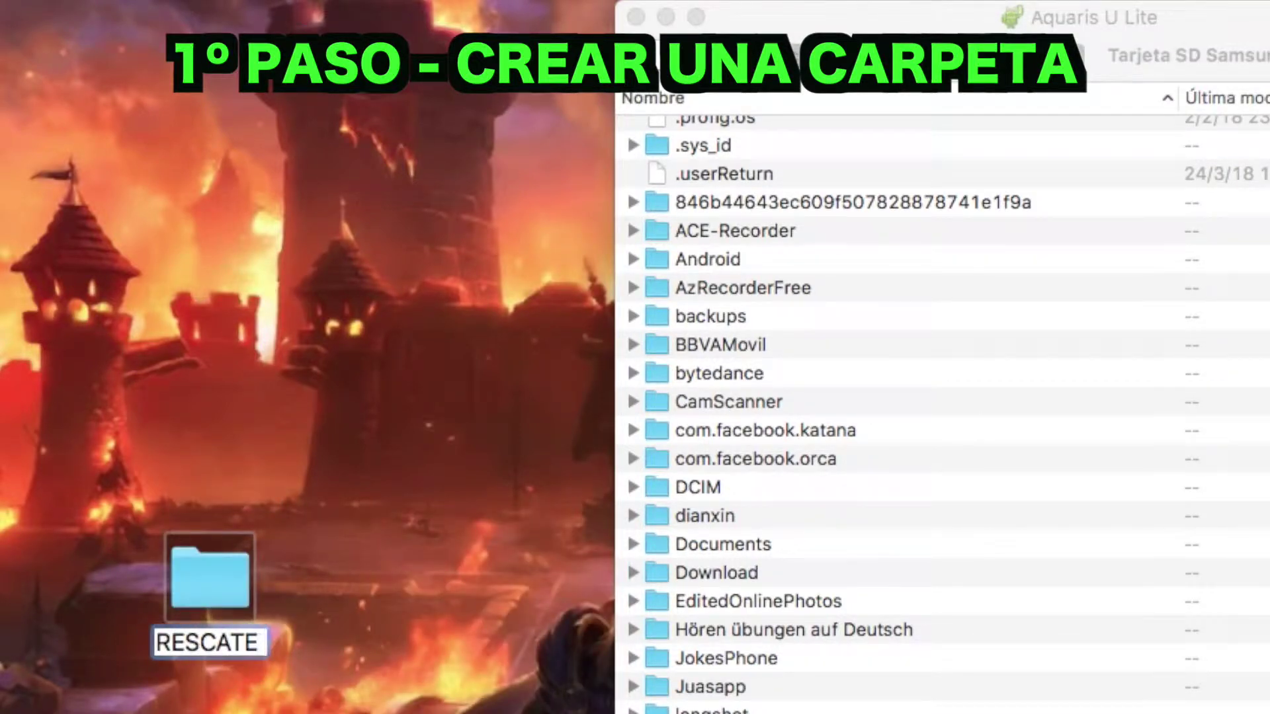
type(" BQ AQUARIS ")
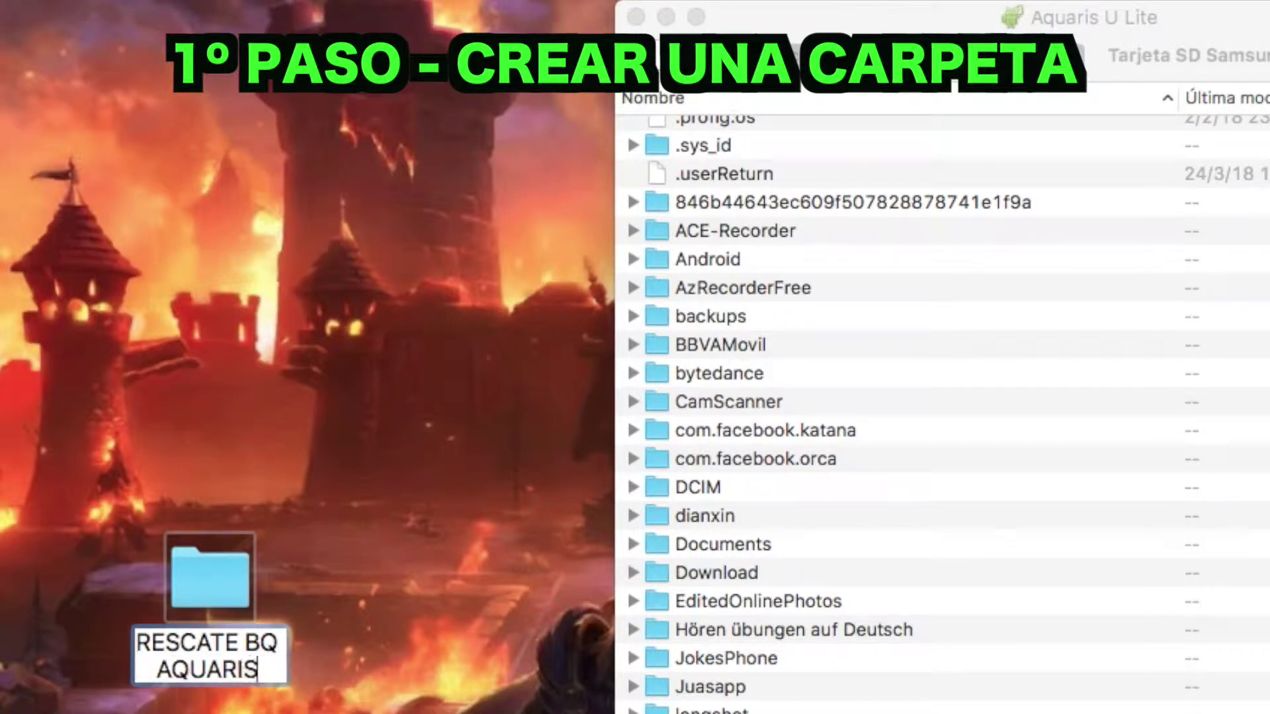
type("U")
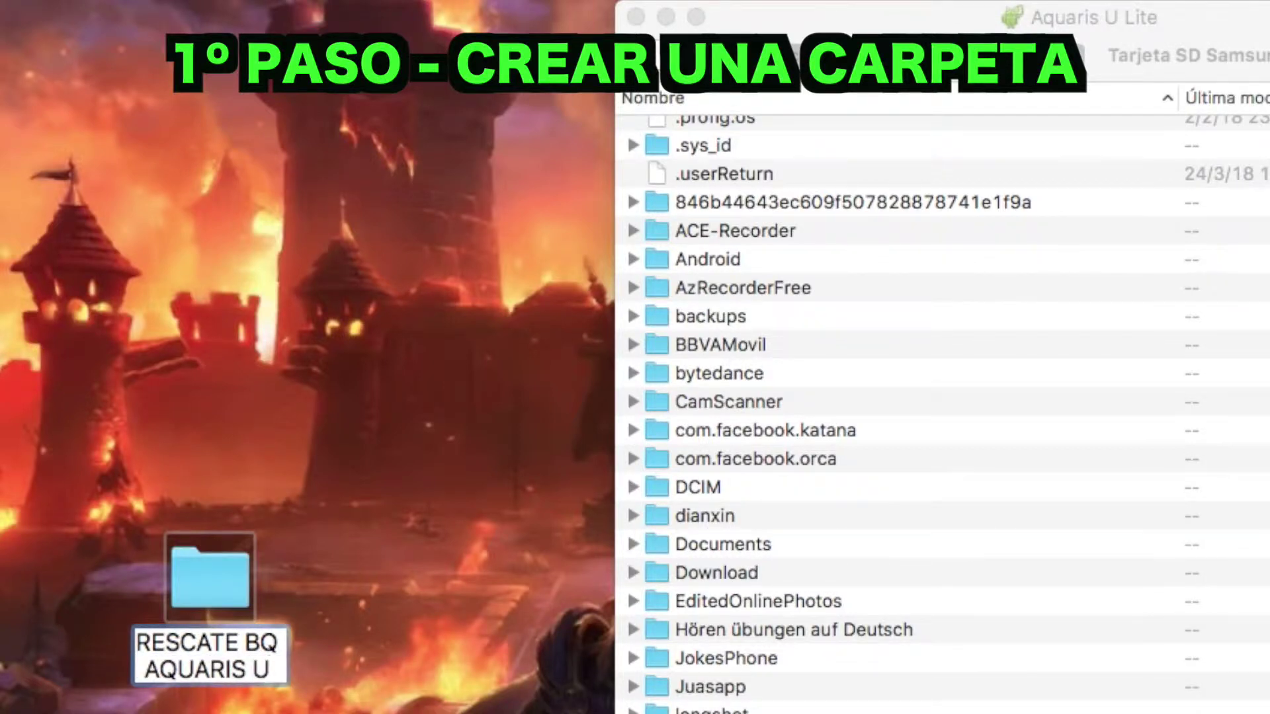
type(" Lite")
key("Return")
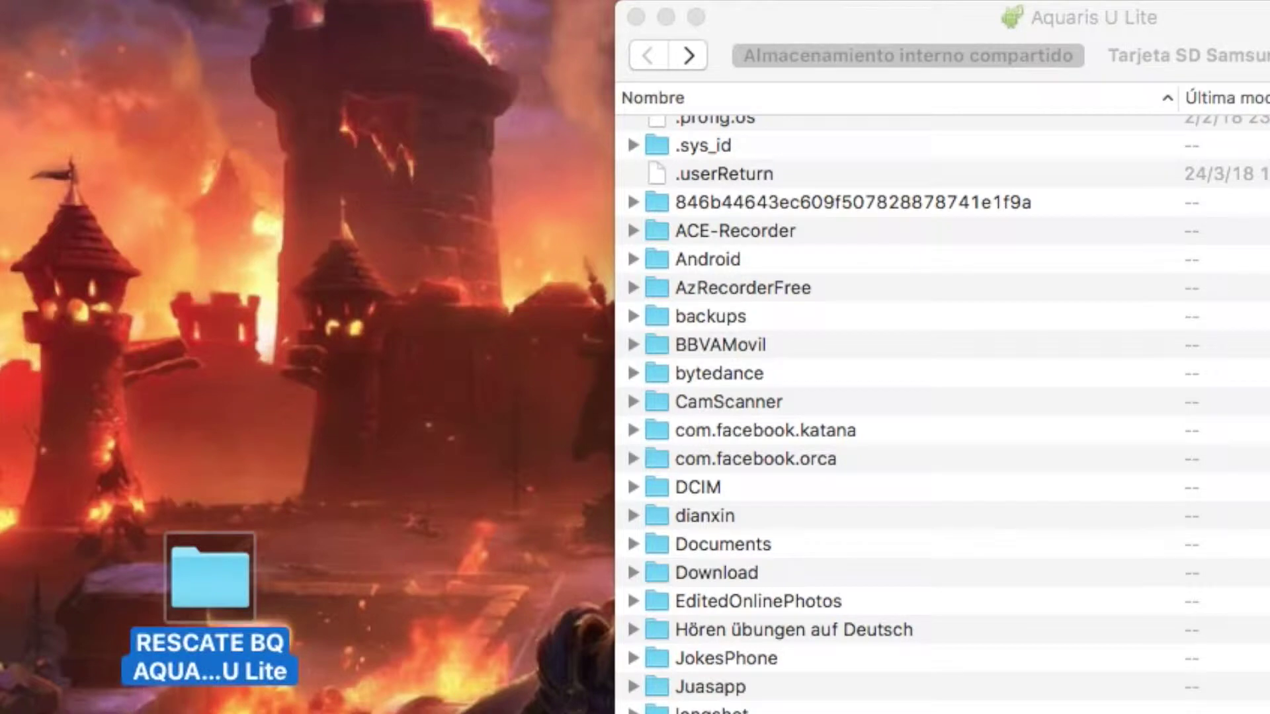
scroll(753, 359, "up", 5)
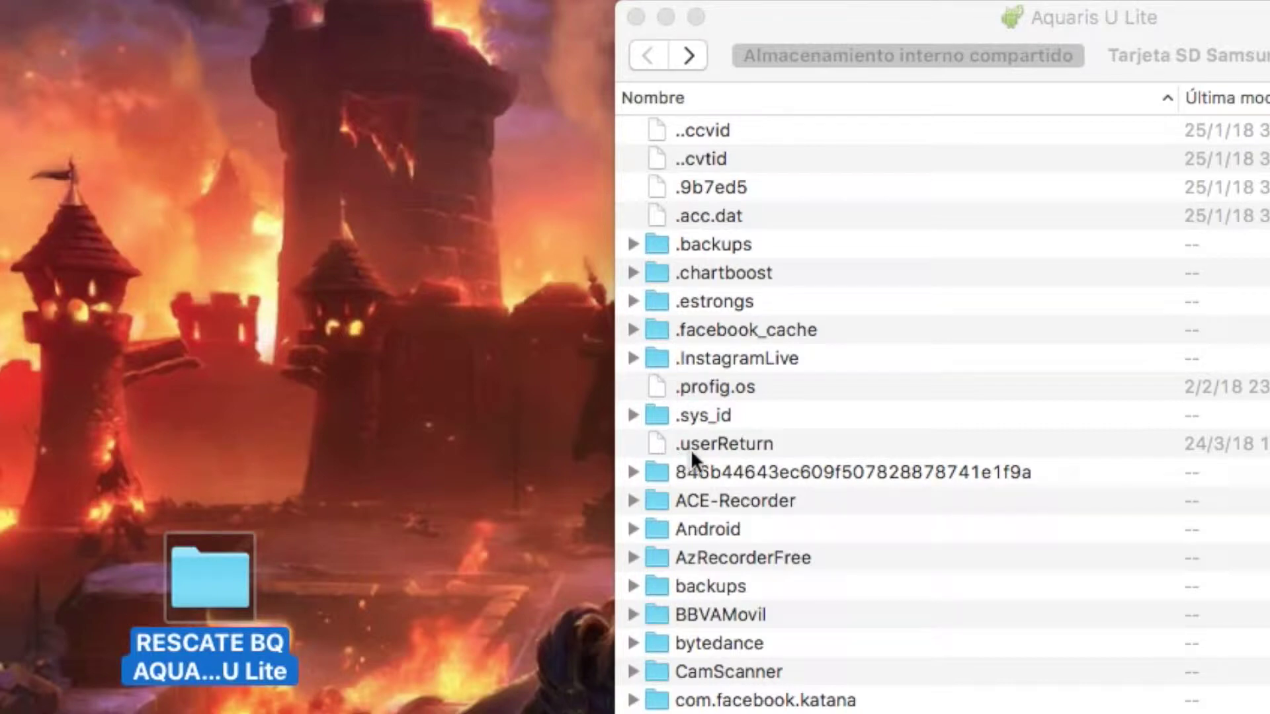
left_click(694, 471)
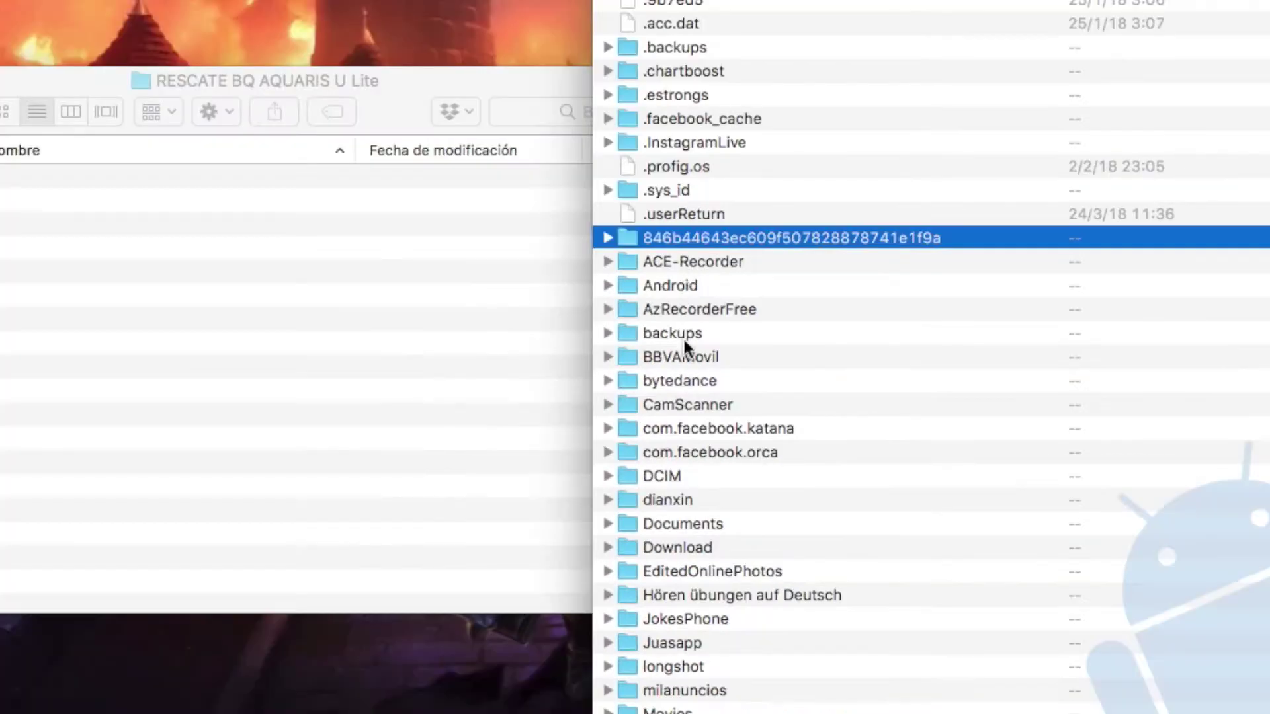
scroll(683, 336, "down", 5)
left_click(692, 703)
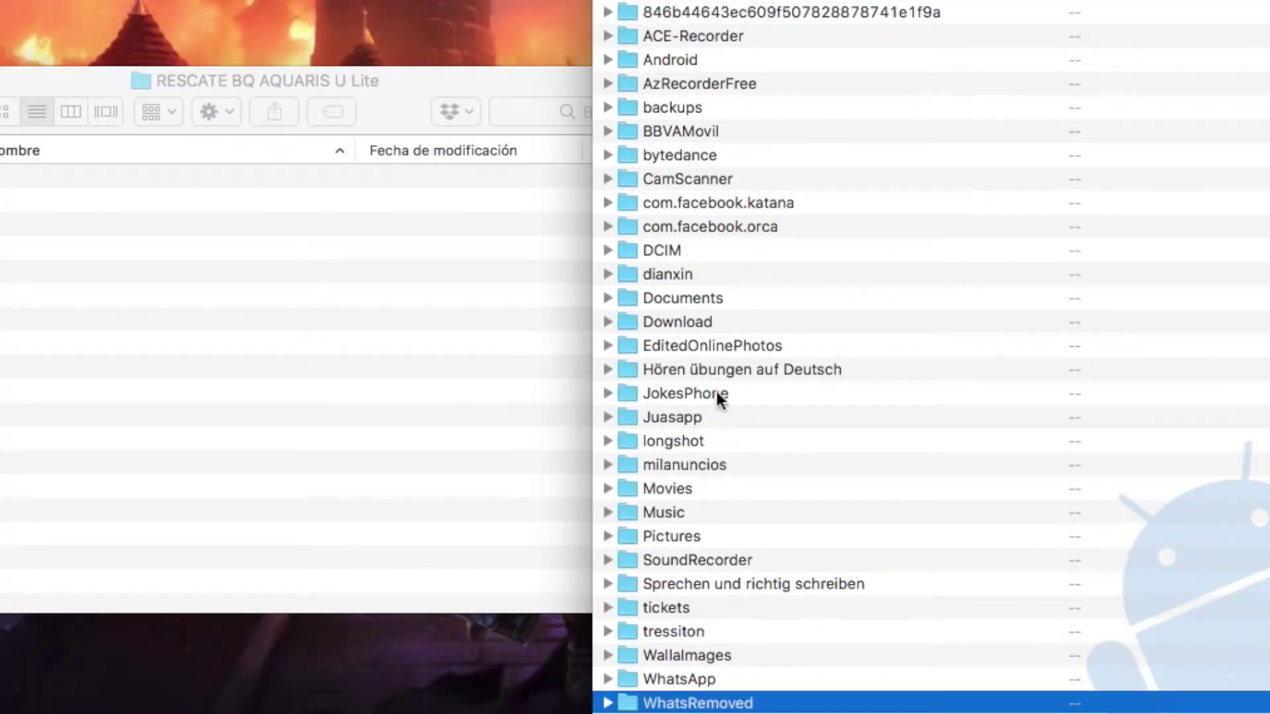
left_click(709, 17)
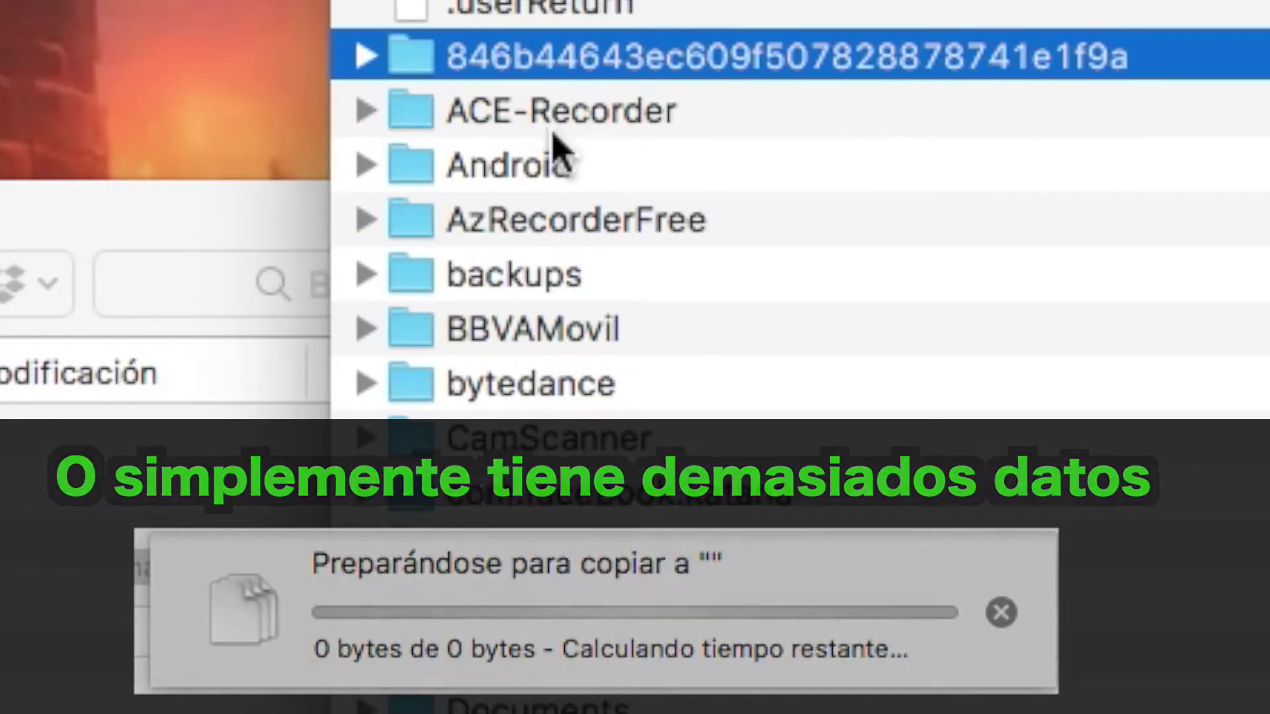
left_click(680, 64)
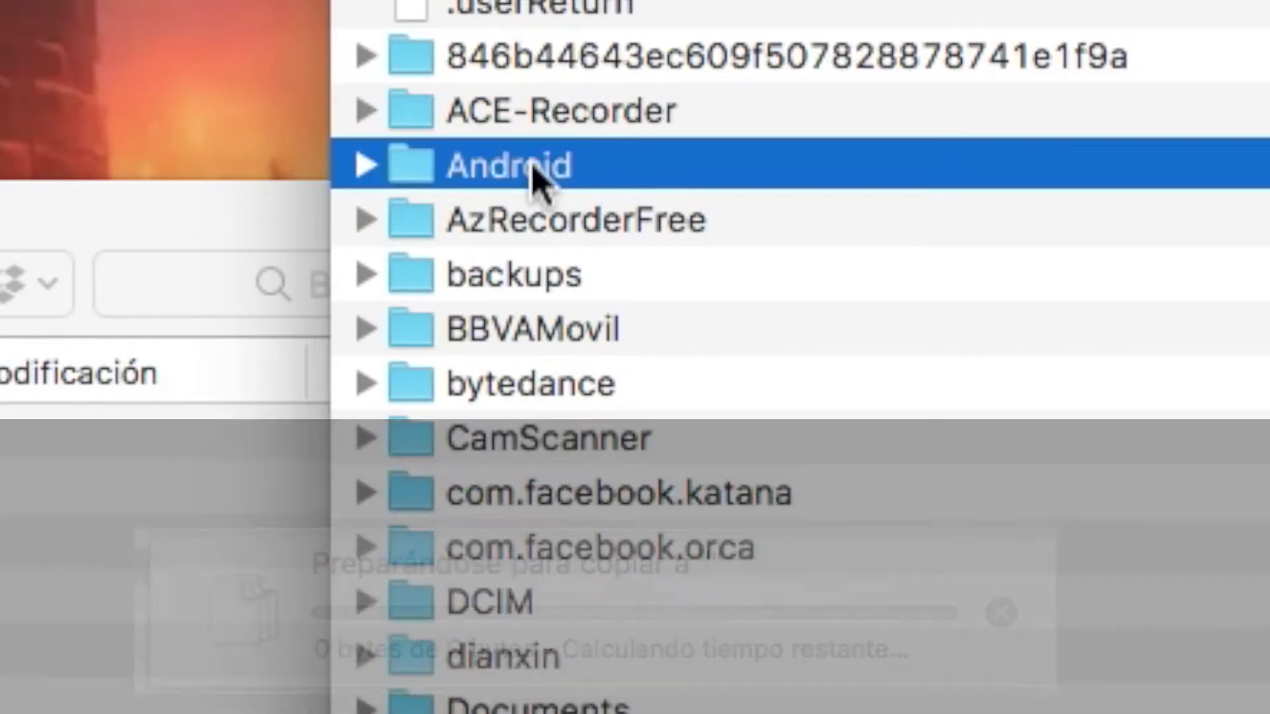
left_click(546, 272)
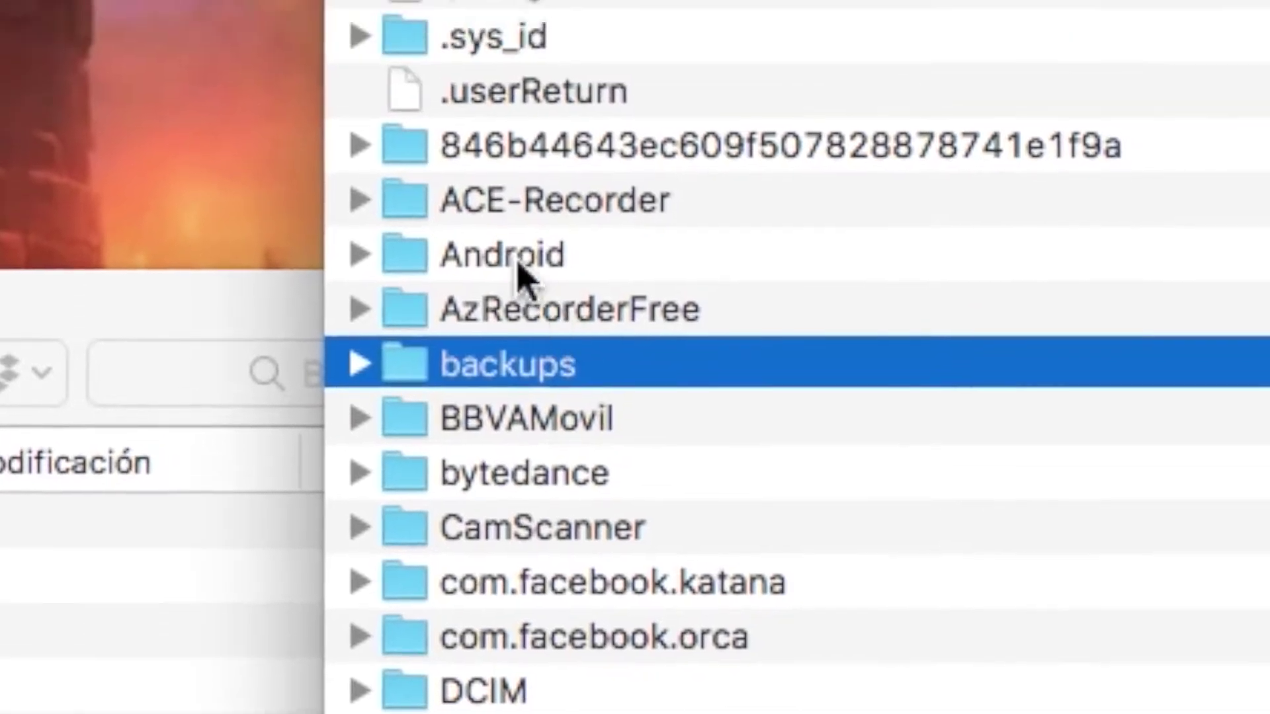
Open the data folder inside Android and look through its app folders
double_click(509, 167)
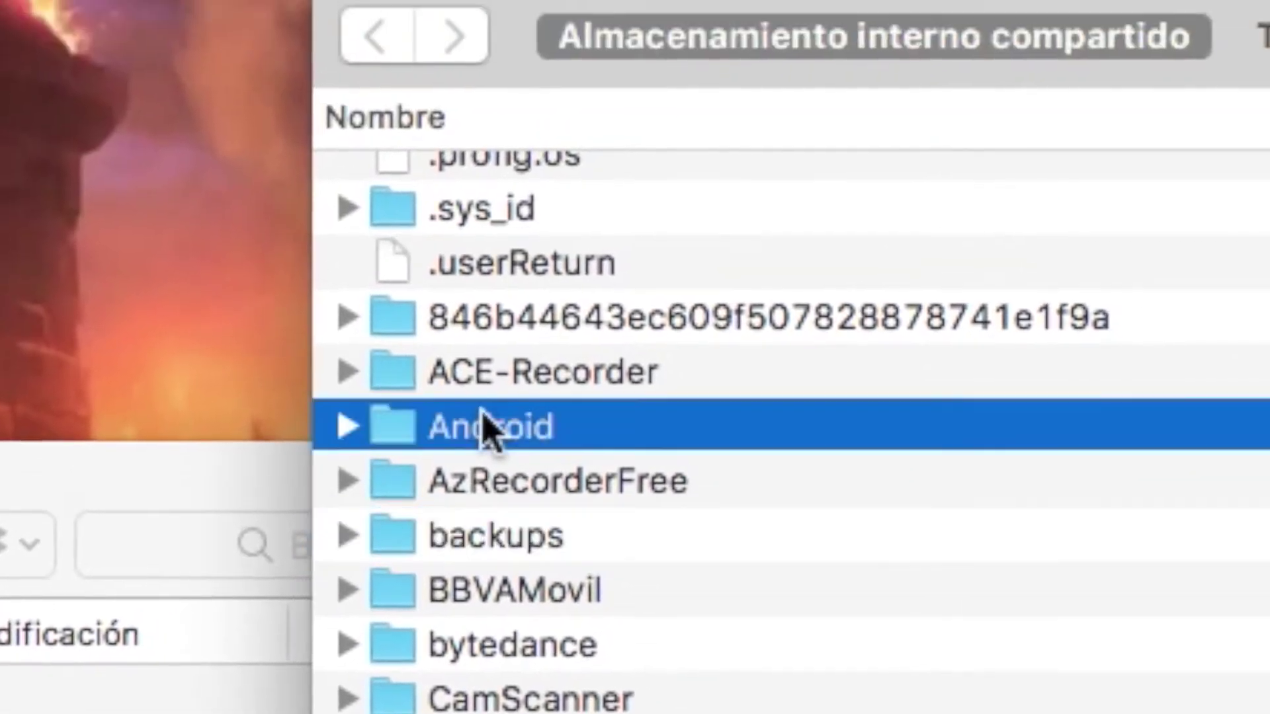
double_click(539, 226)
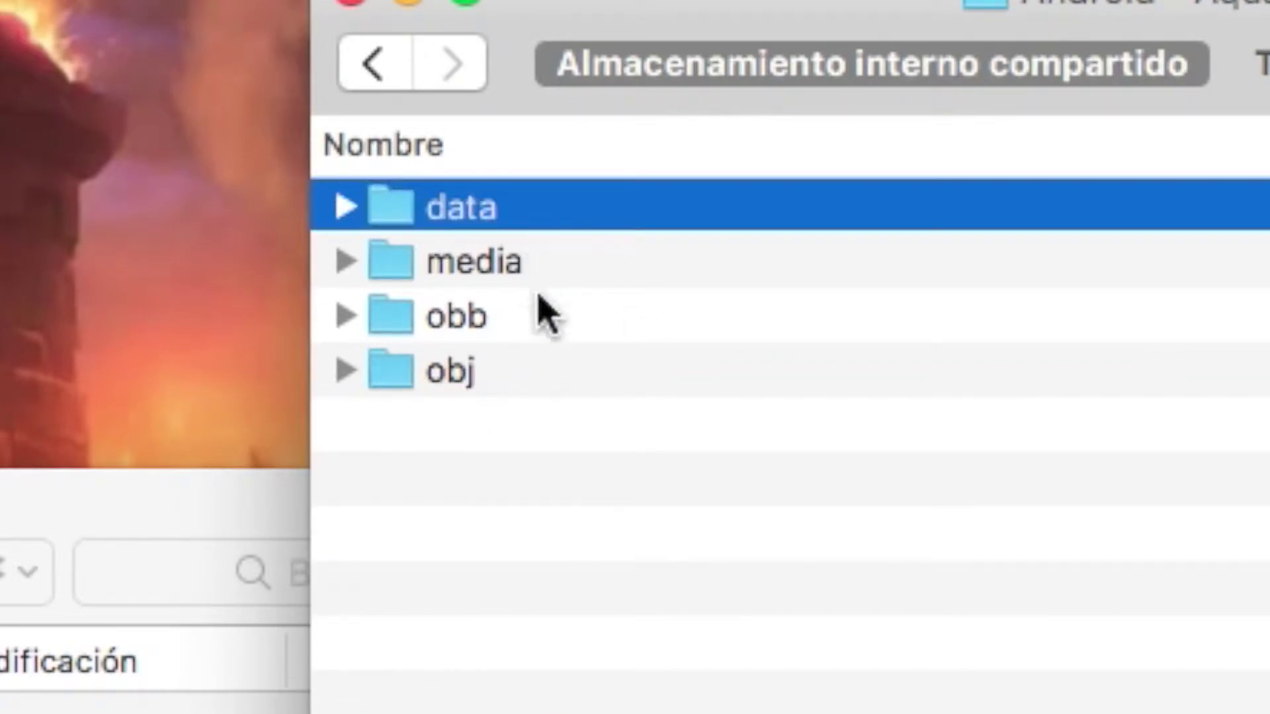
scroll(505, 397, "down", 20)
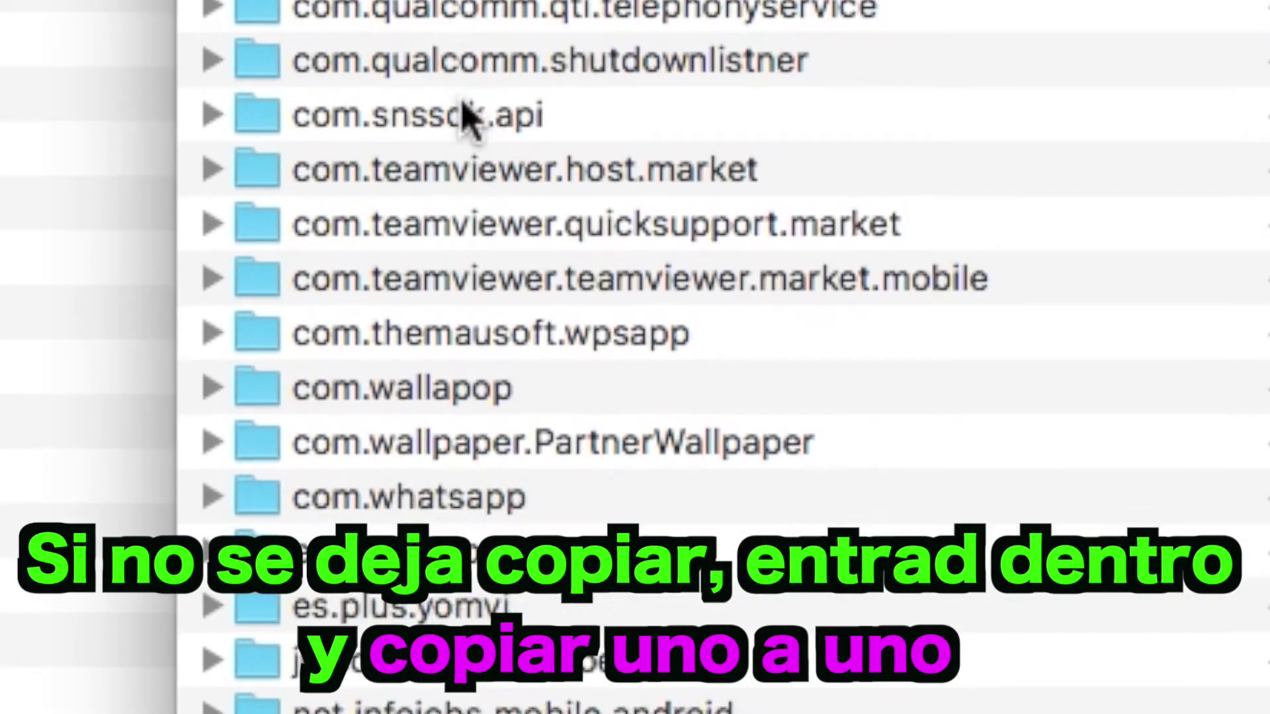
scroll(466, 119, "up", 2)
scroll(440, 207, "up", 20)
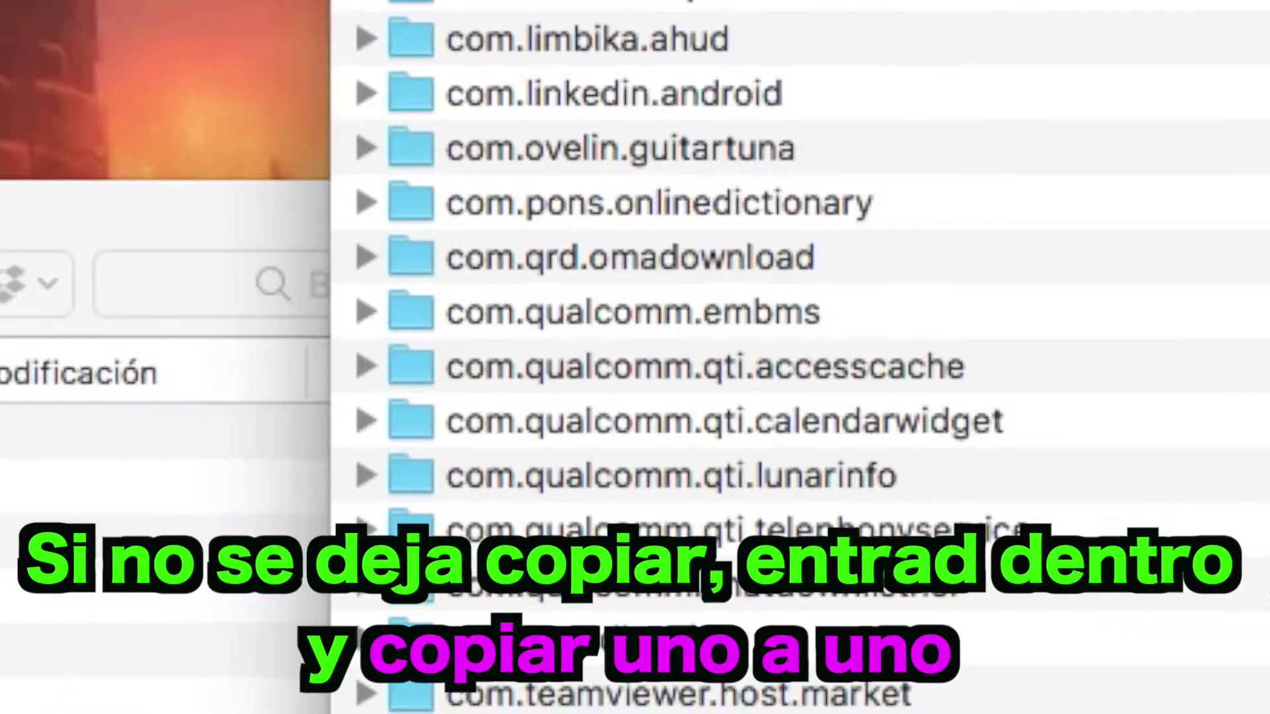
scroll(800, 358, "up", 3)
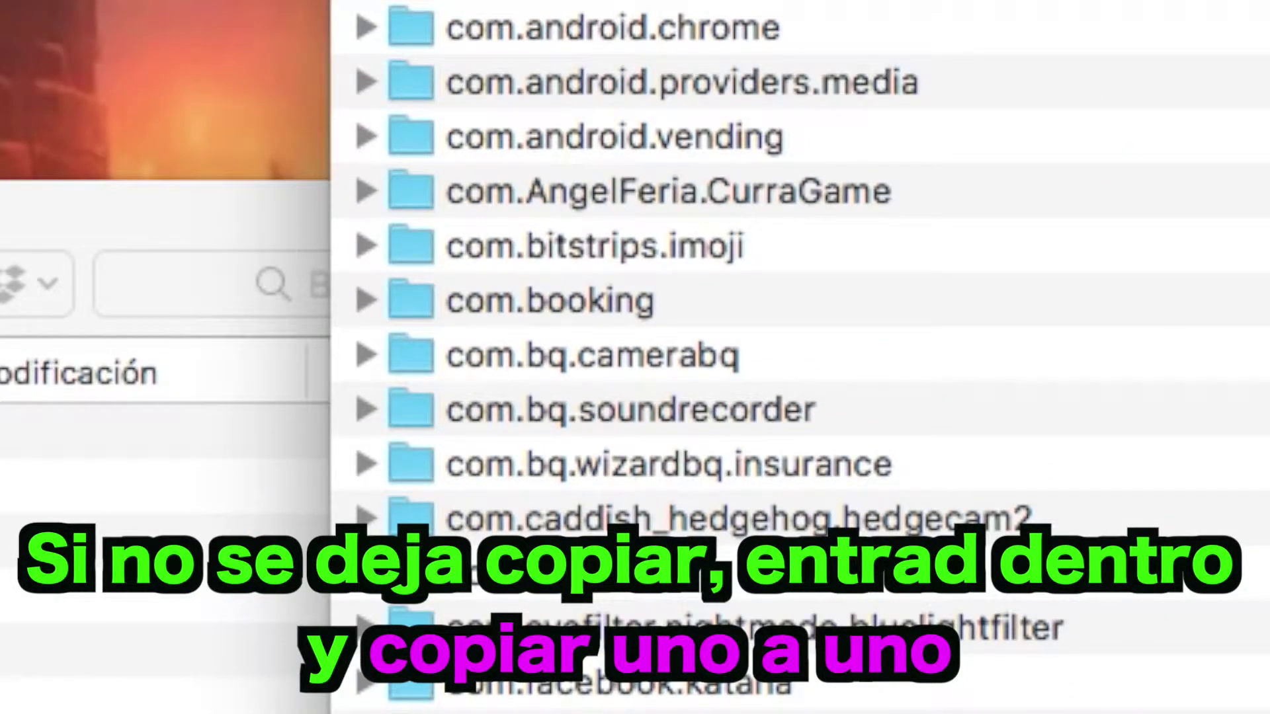
scroll(635, 284, "down", 10)
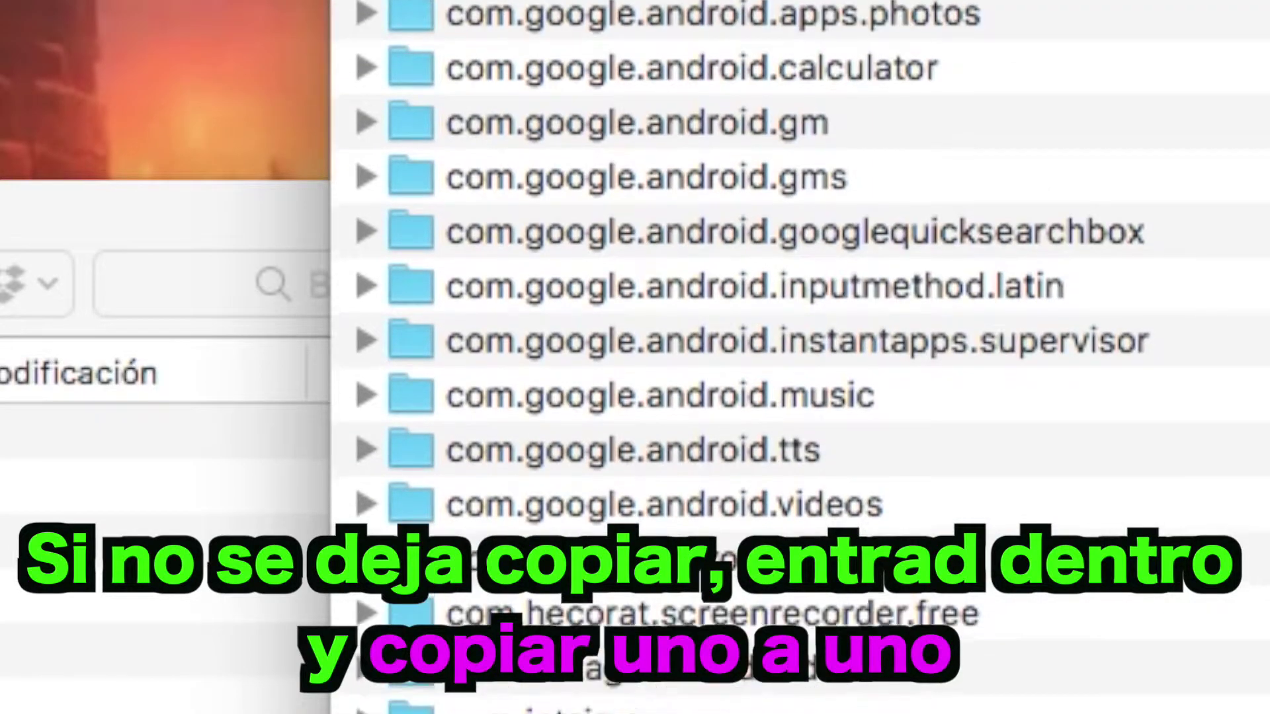
Copy com.wallapop from the phone's data folder into the rescue folder and inspect the copy's cache and files folders
scroll(1069, 425, "down", 10)
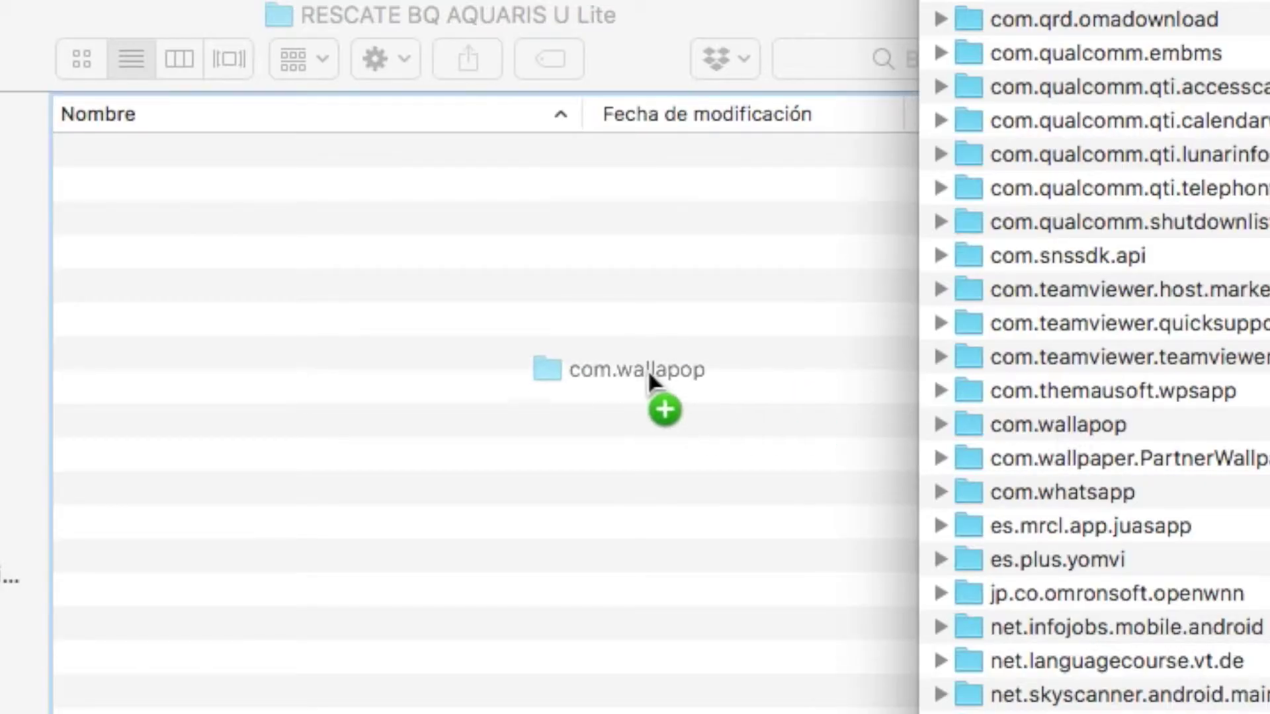
left_click_drag(648, 369, 648, 369)
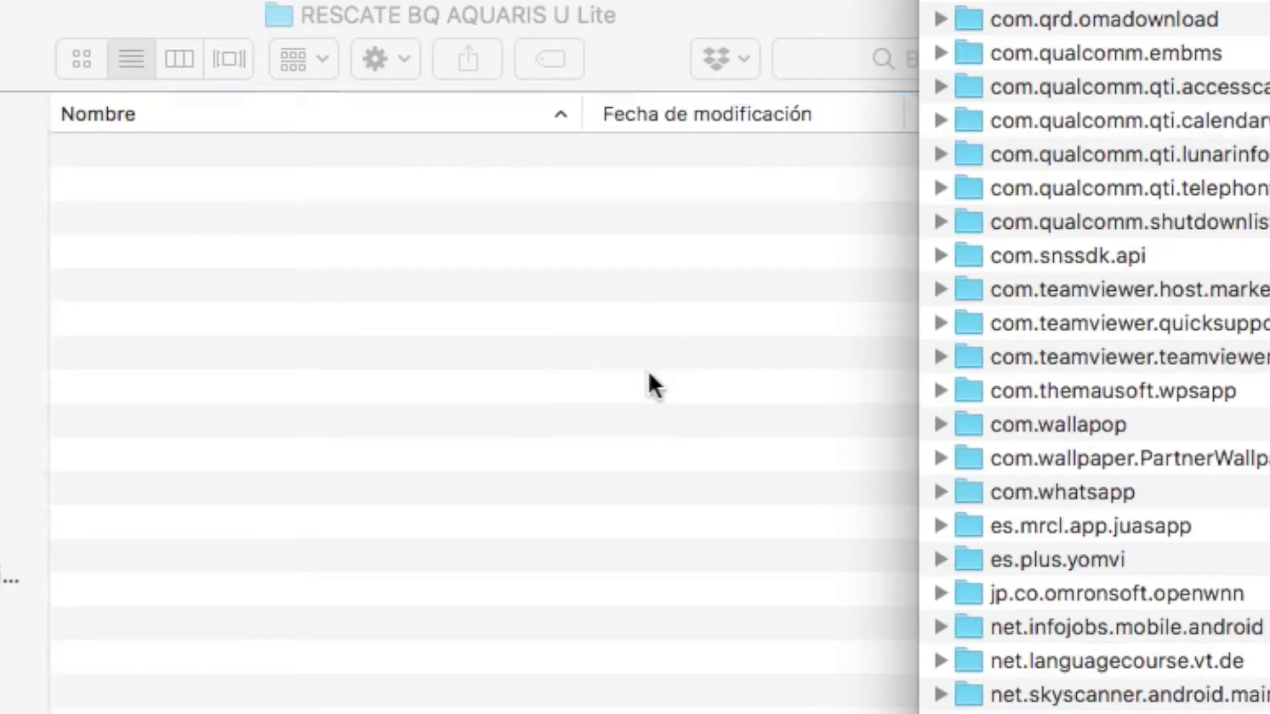
left_click(138, 154)
double_click(138, 153)
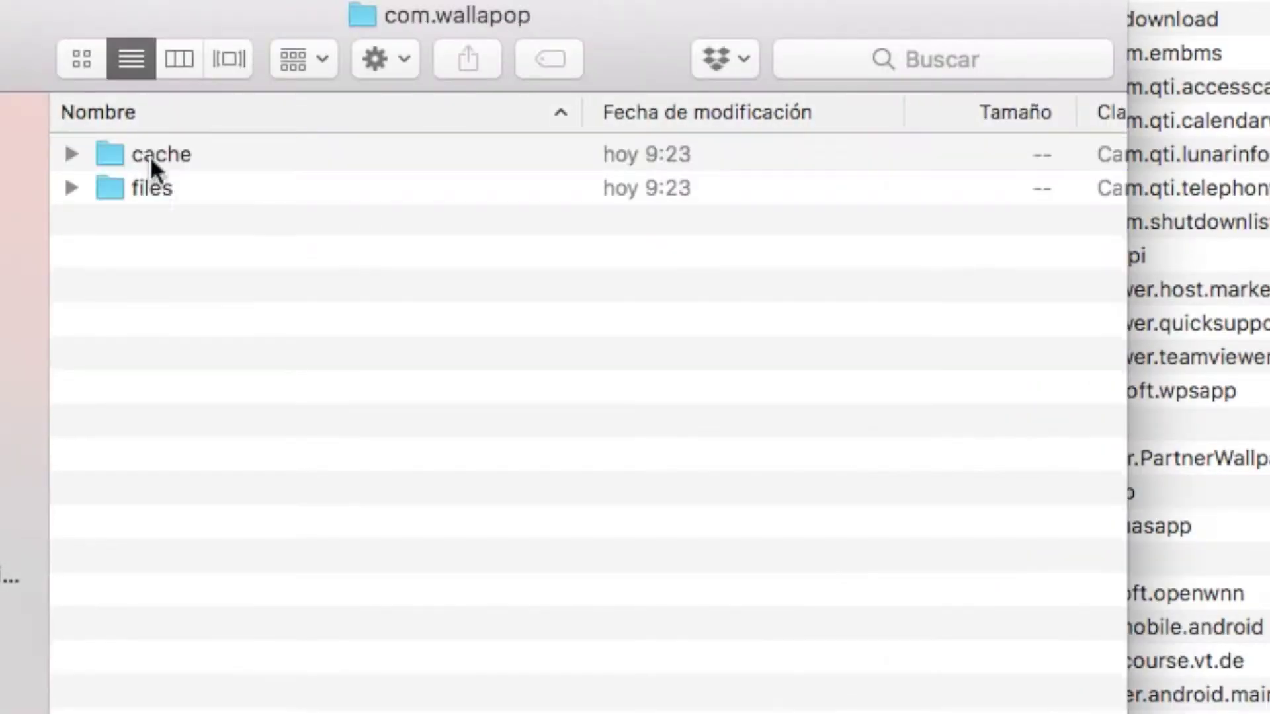
double_click(155, 185)
double_click(188, 158)
key("Up")
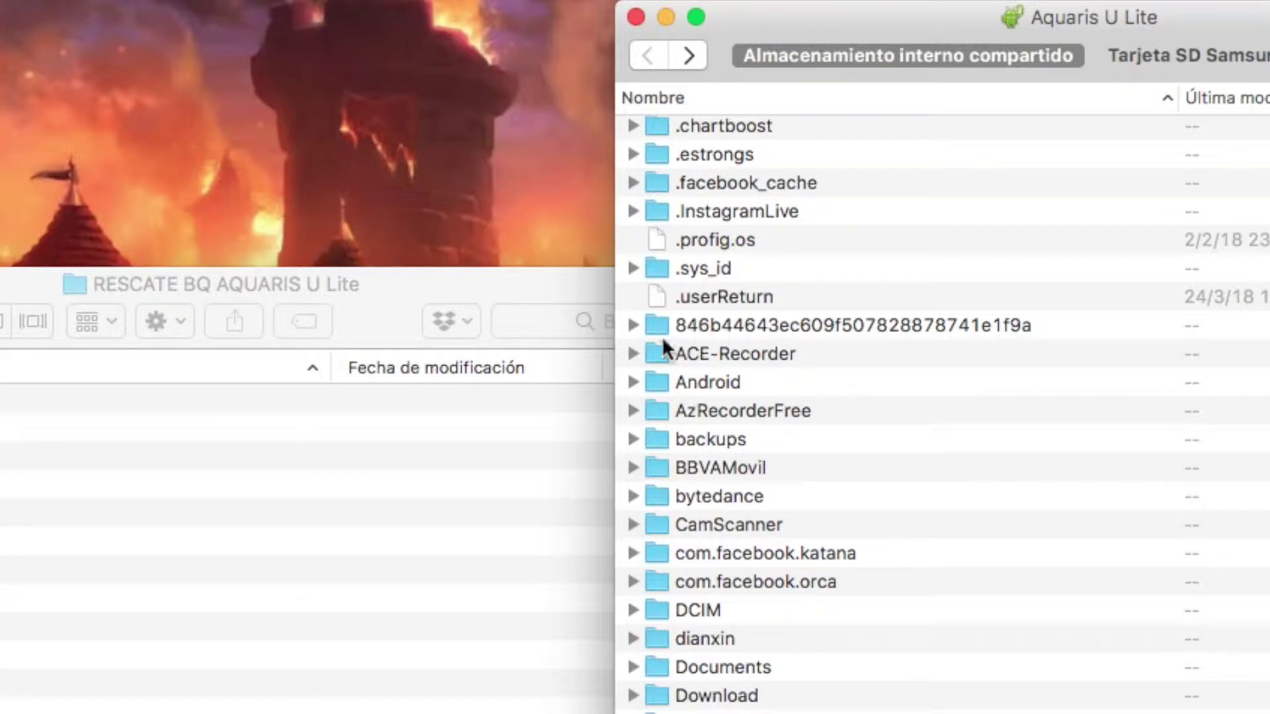
left_click_drag(470, 473, 470, 474)
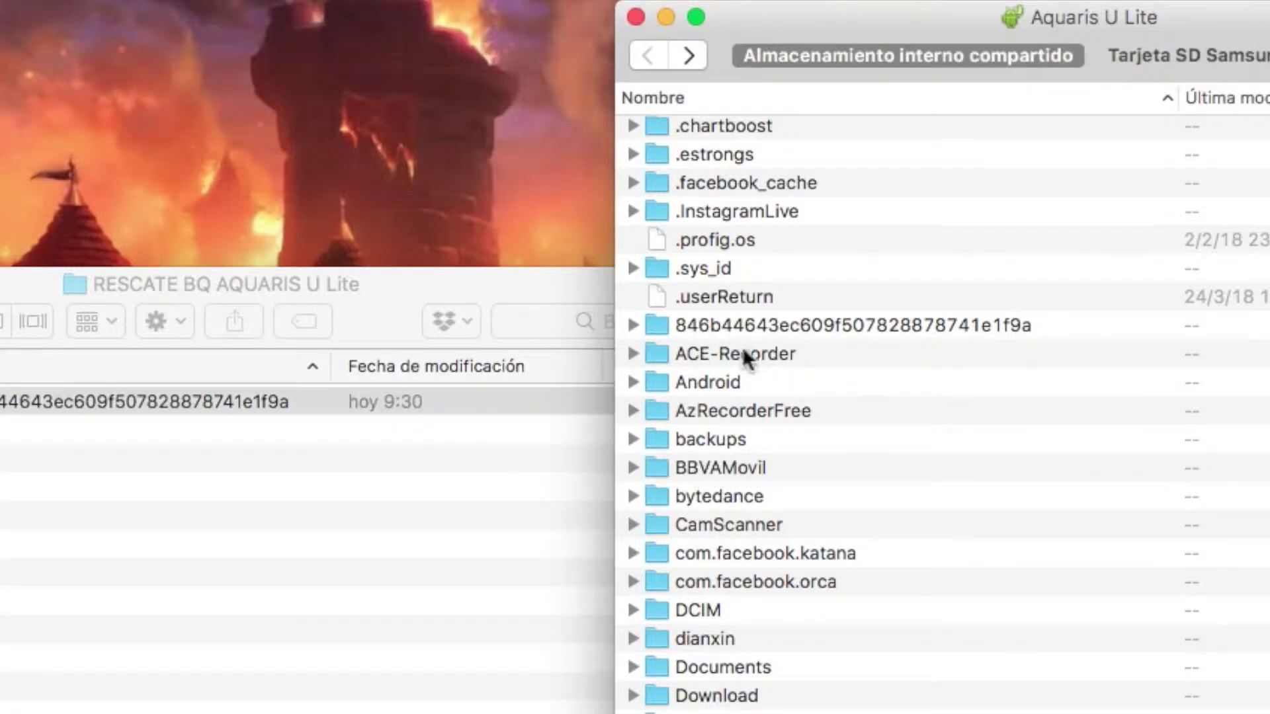
left_click_drag(716, 355, 407, 523)
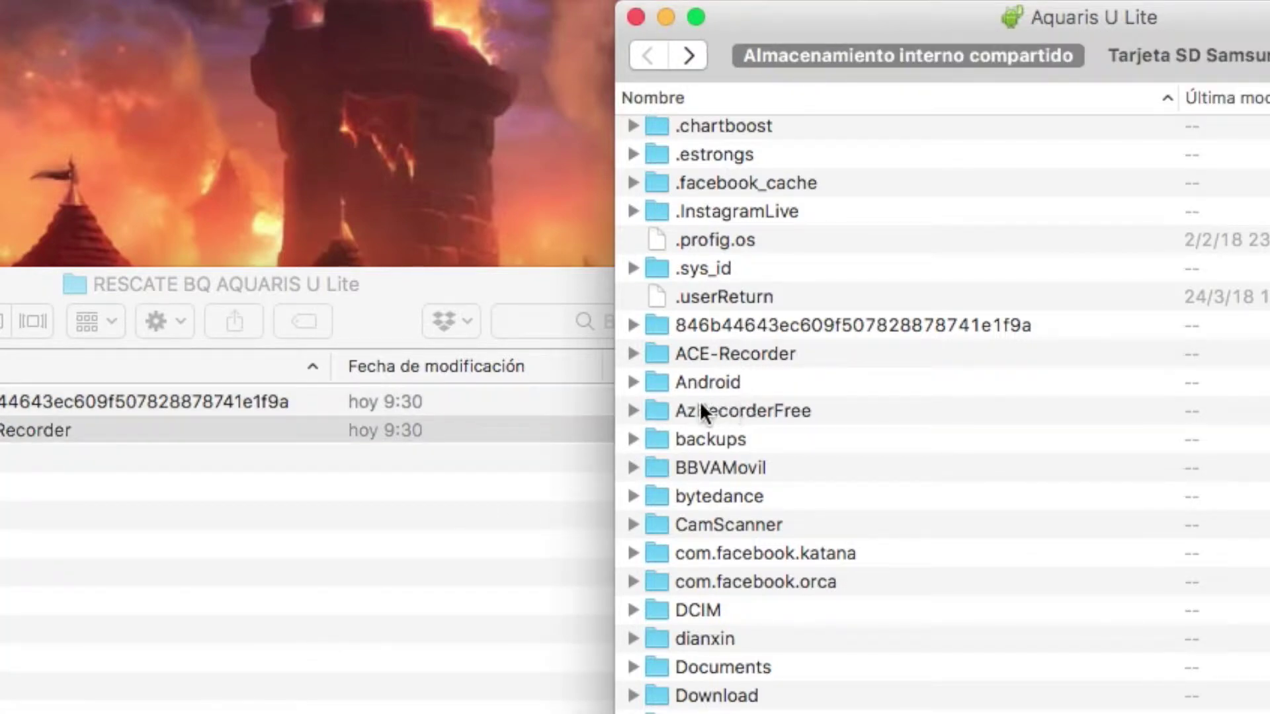
left_click_drag(699, 404, 398, 542)
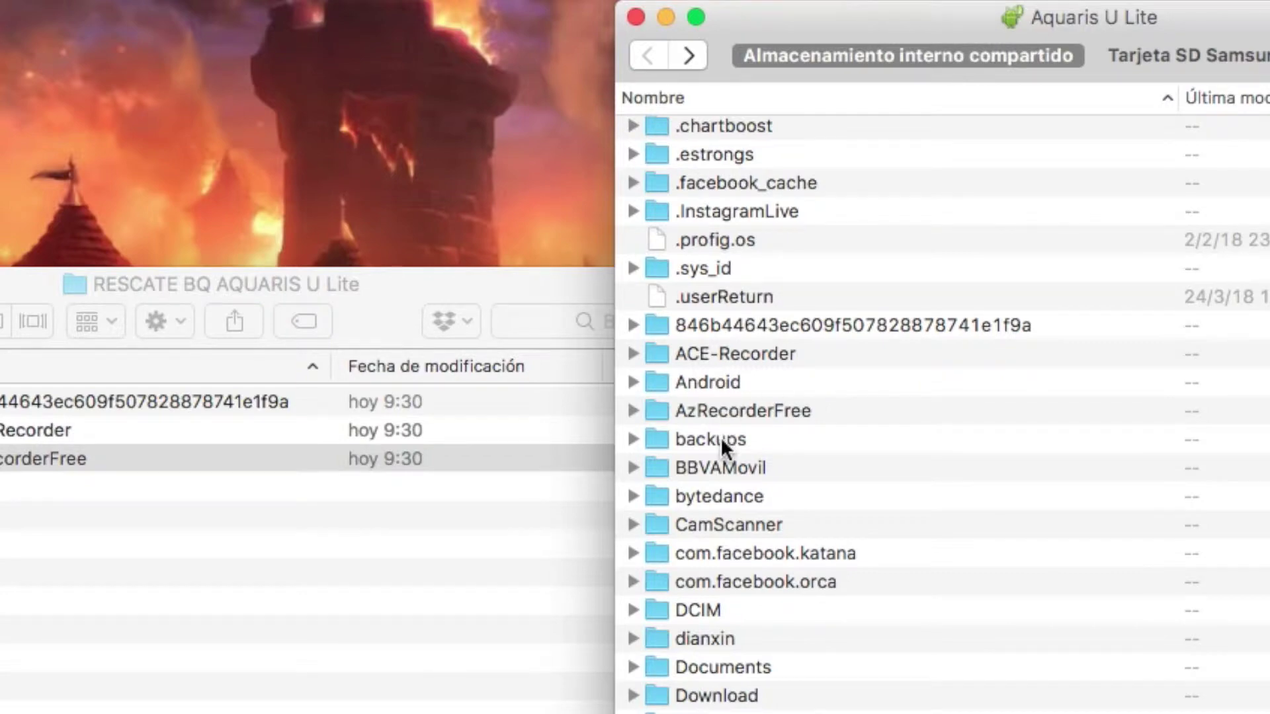
Examine the apps, system and .SystemConfig folders inside the phone's backups folder and return to the storage root
double_click(720, 438)
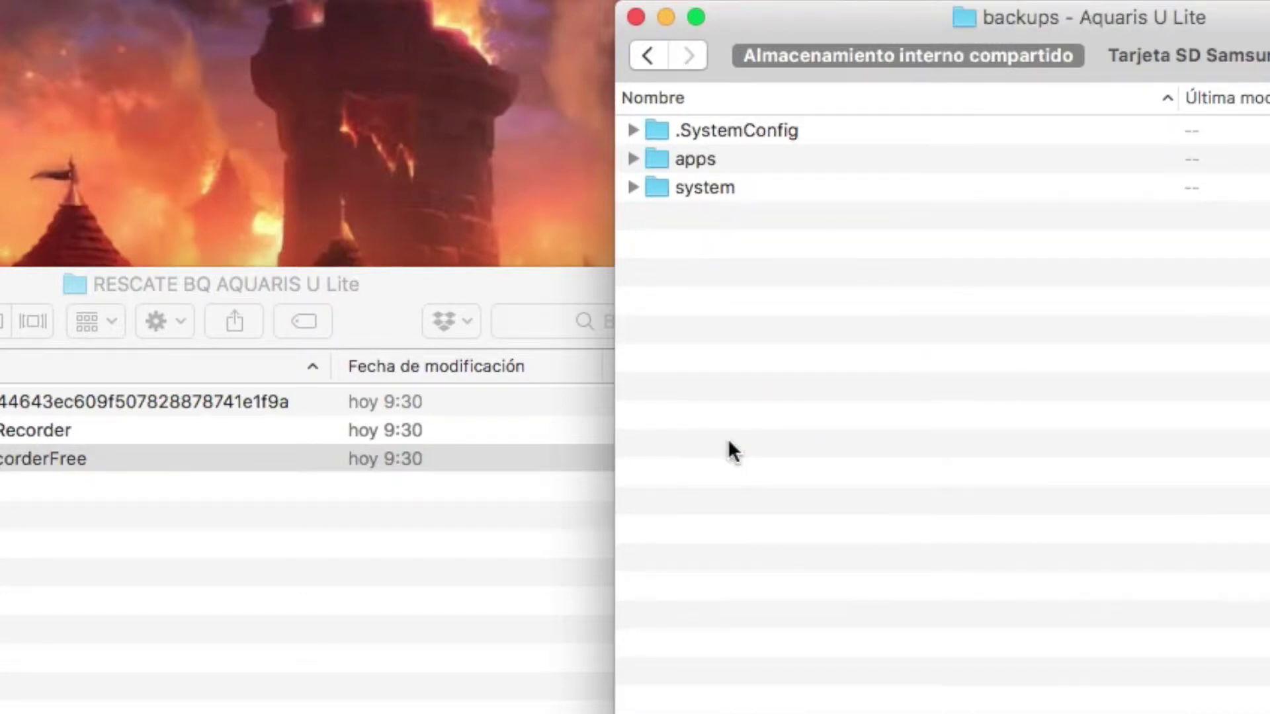
double_click(701, 160)
left_click(647, 57)
left_click(695, 178)
double_click(696, 176)
left_click(652, 61)
left_click(705, 123)
double_click(705, 119)
left_click(641, 51)
left_click(645, 55)
scroll(725, 530, "down", 5)
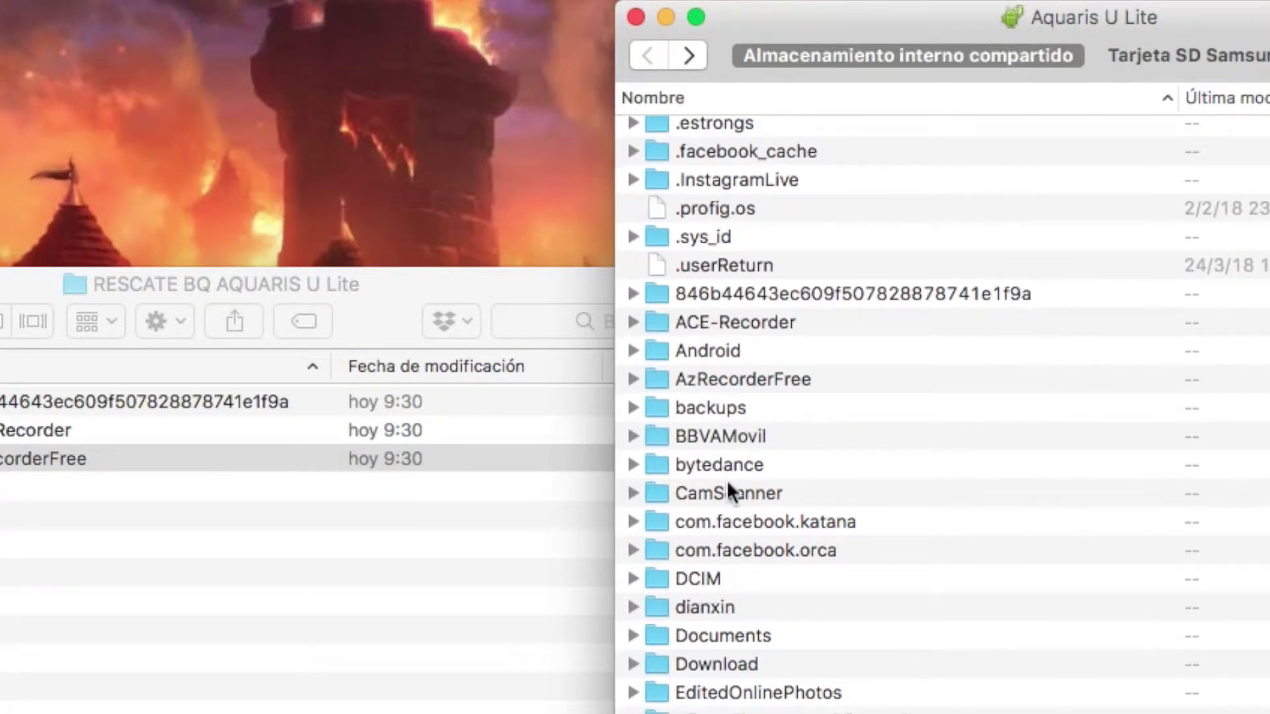
Check the temp folder inside the phone's BBVAMovil folder and copy BBVAMovil into the rescue folder
double_click(702, 436)
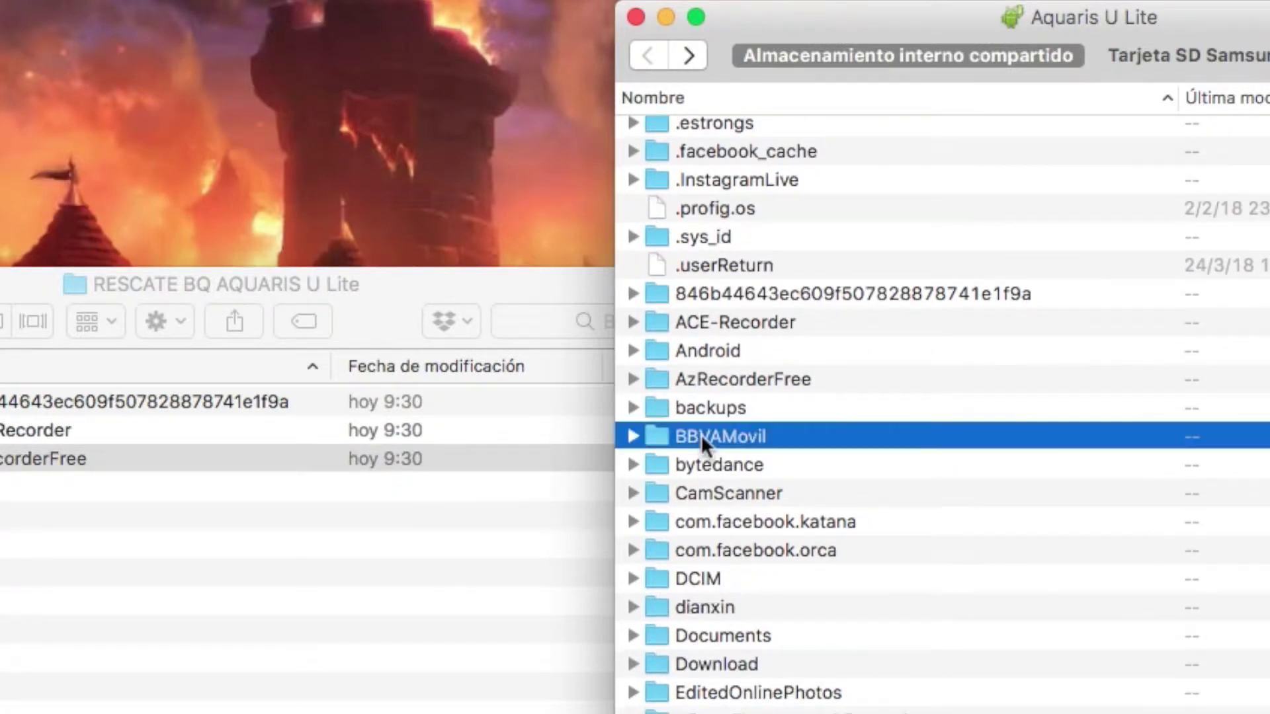
double_click(708, 129)
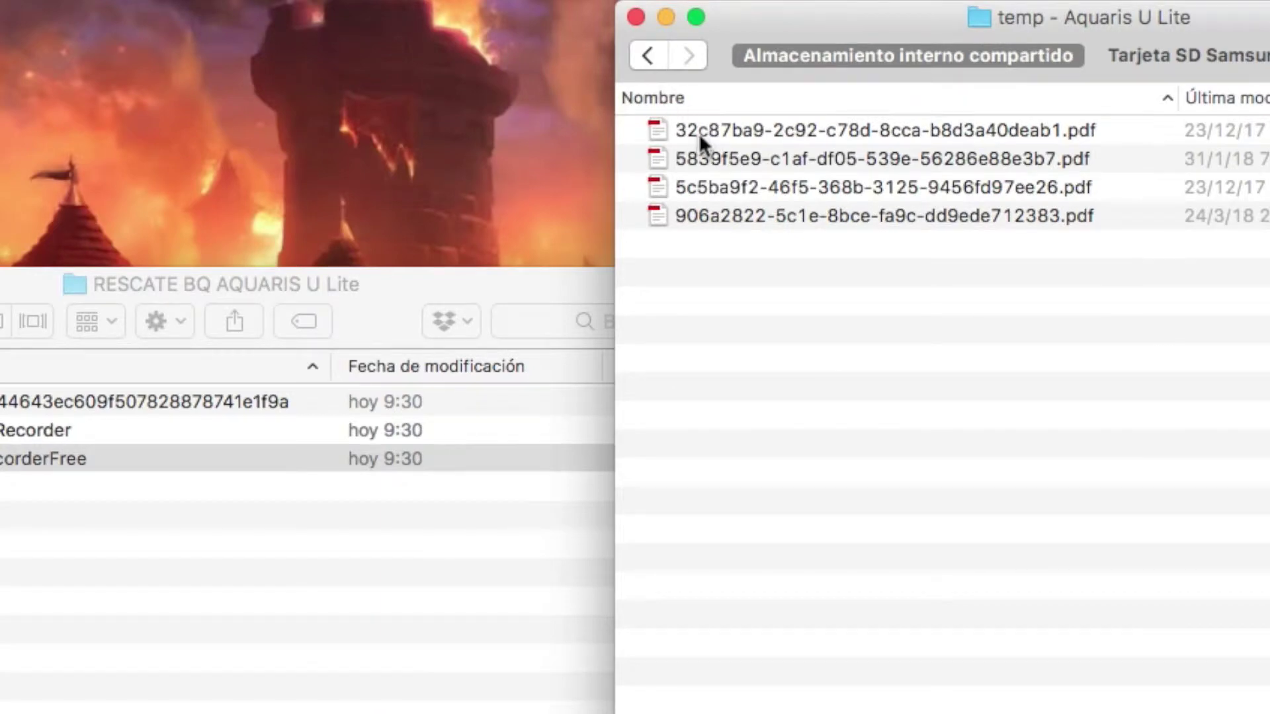
left_click(652, 56)
left_click(652, 56)
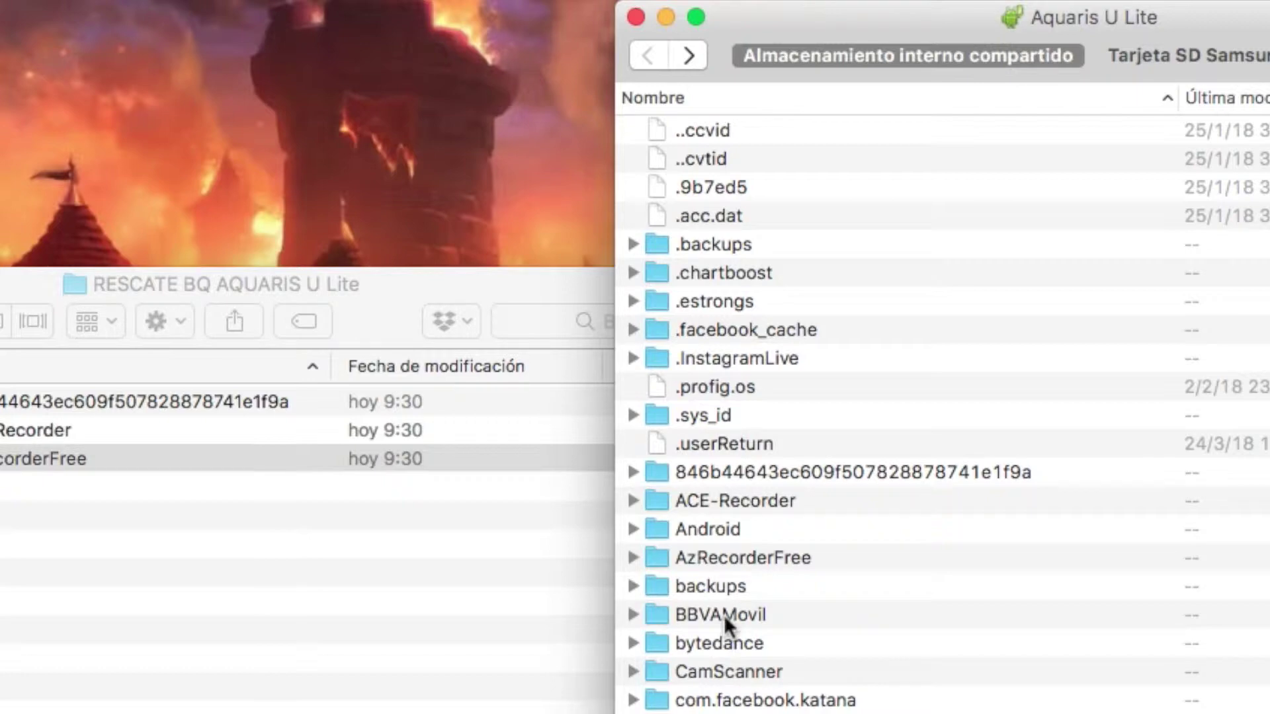
left_click_drag(669, 614, 318, 629)
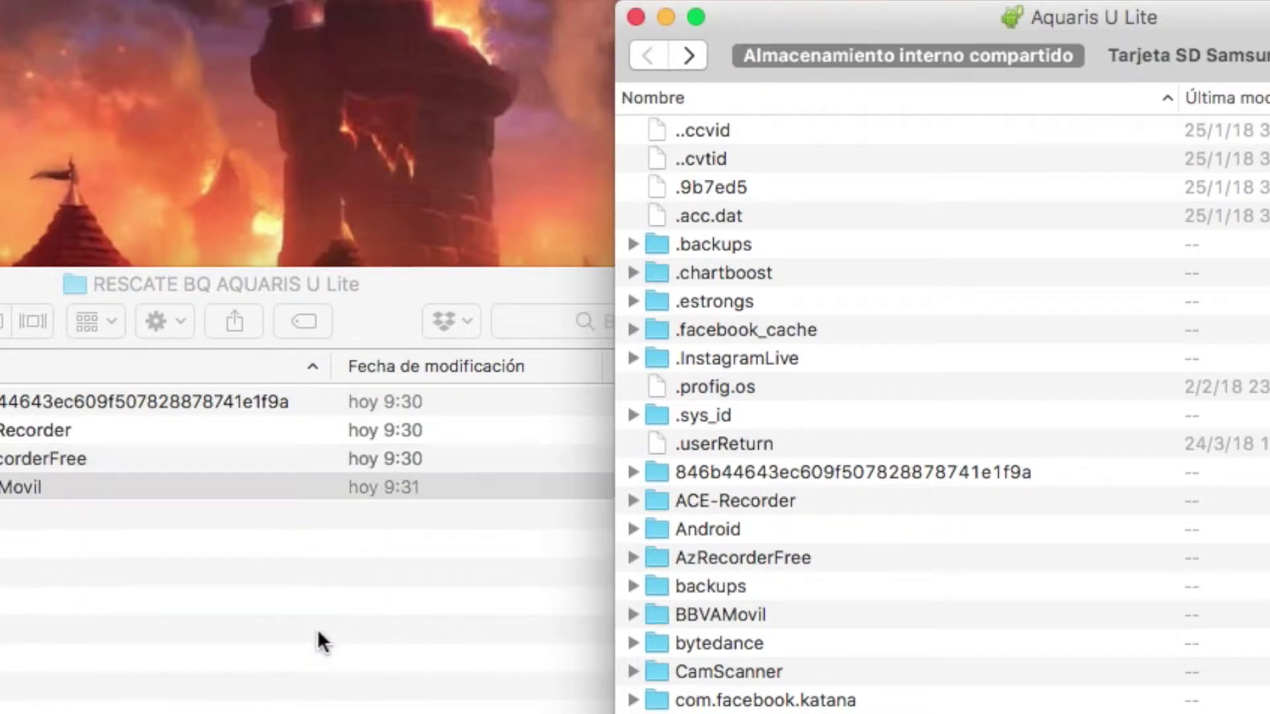
Examine the phone's bytedance, CamScanner and com.facebook.katana folders, including fb_temp, for files worth copying
double_click(696, 643)
key("super+bracketleft")
scroll(793, 529, "down", 5)
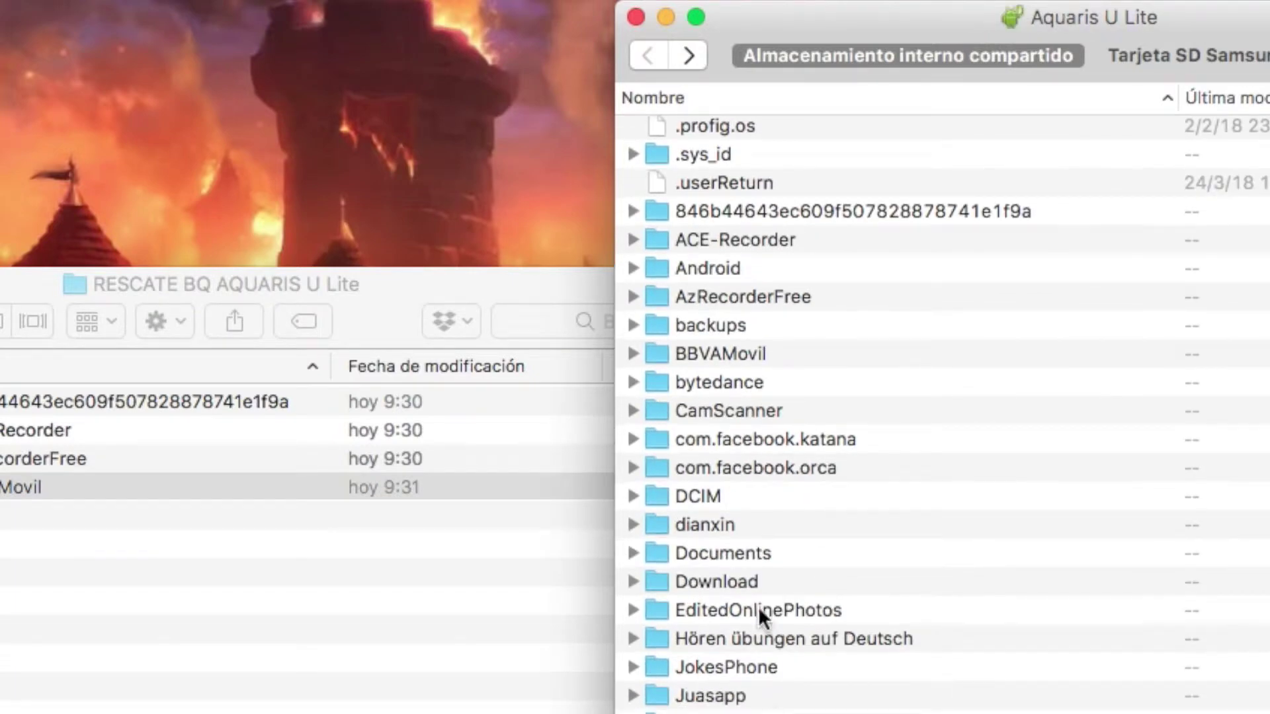
scroll(728, 463, "up", 5)
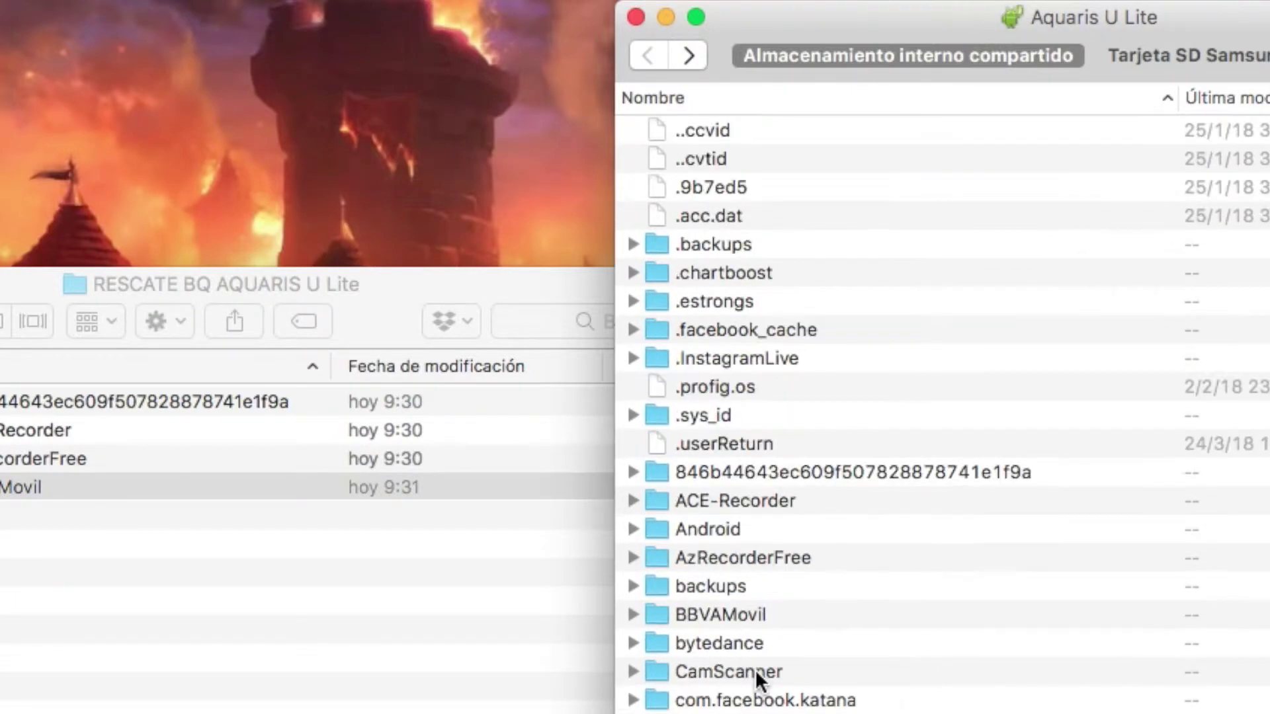
left_click(802, 672)
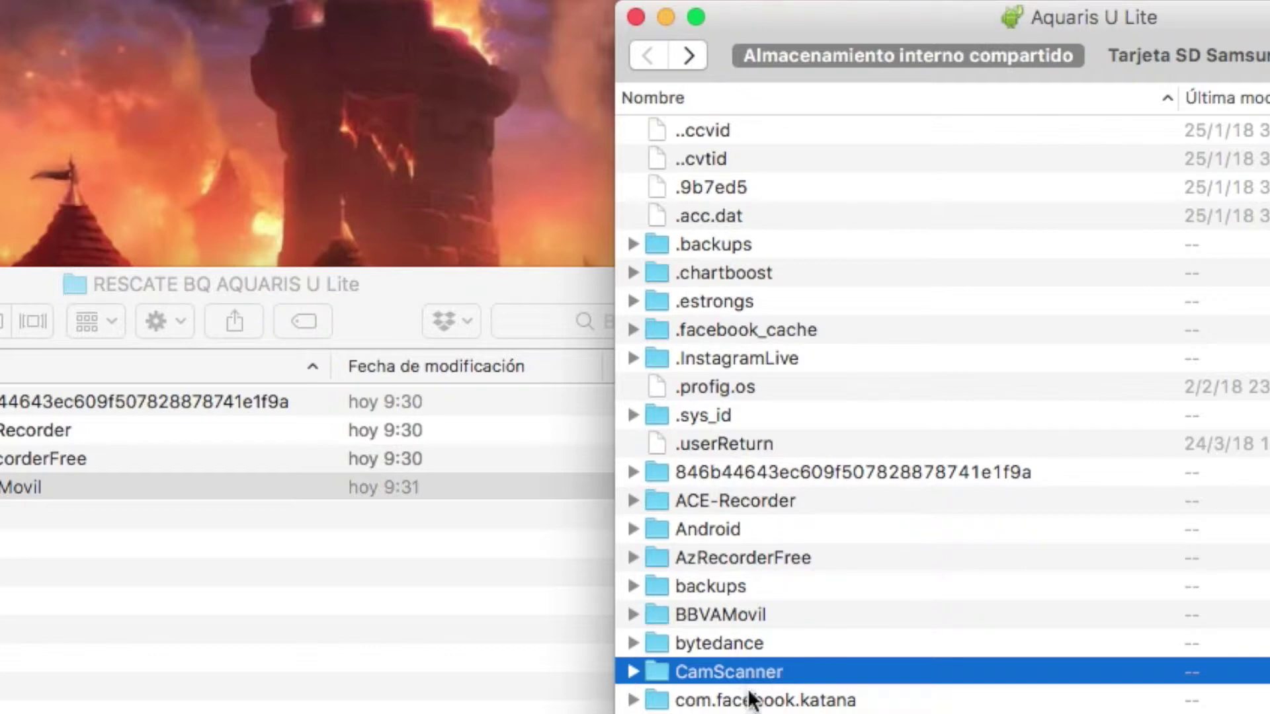
double_click(771, 698)
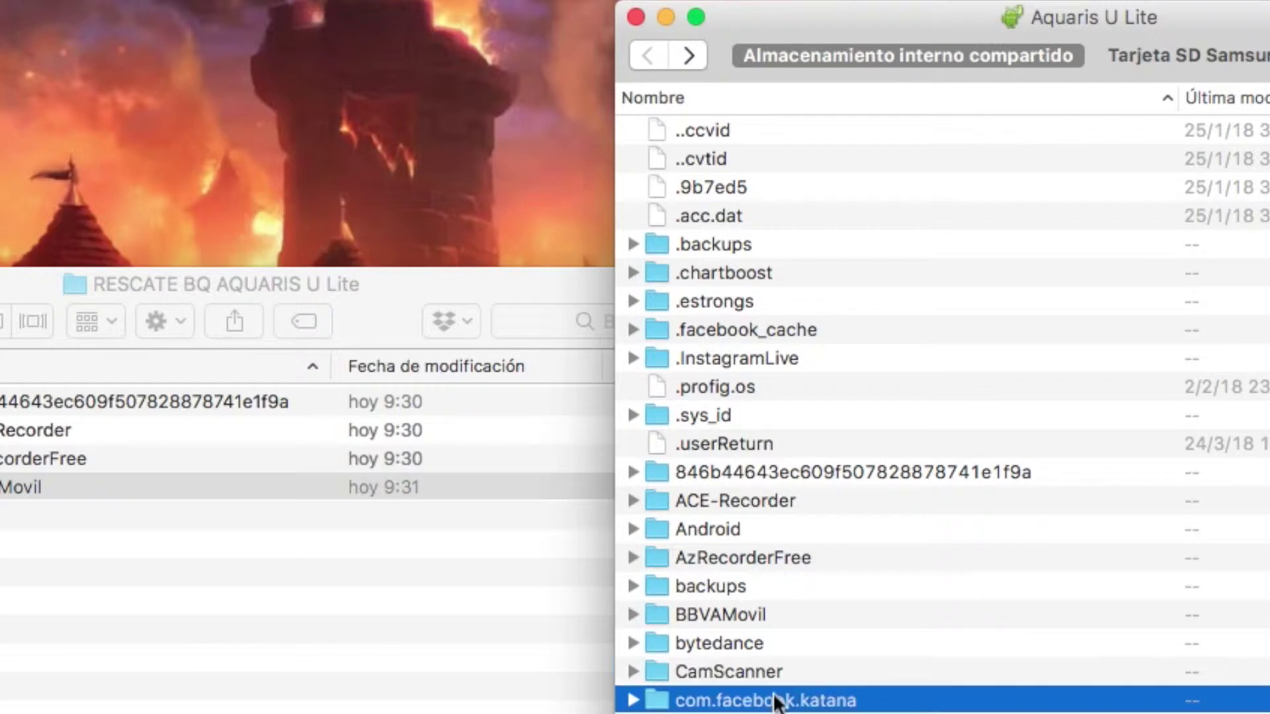
double_click(740, 127)
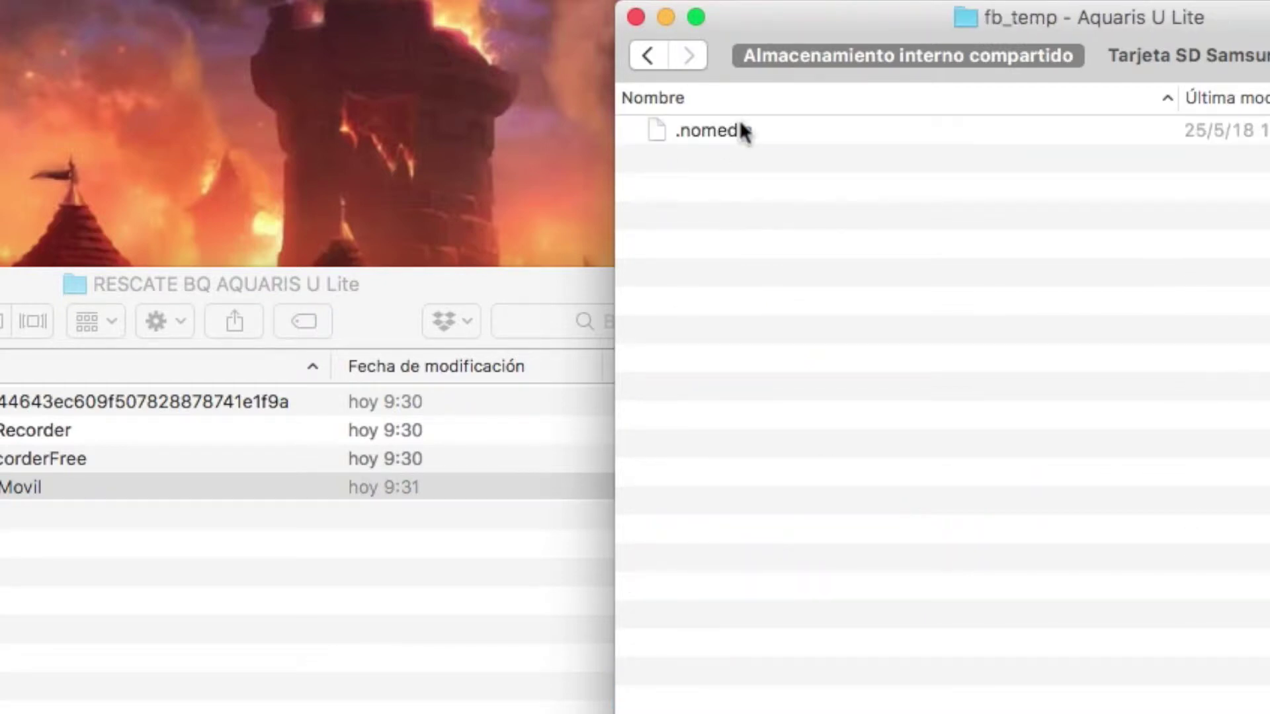
left_click(649, 58)
left_click(649, 57)
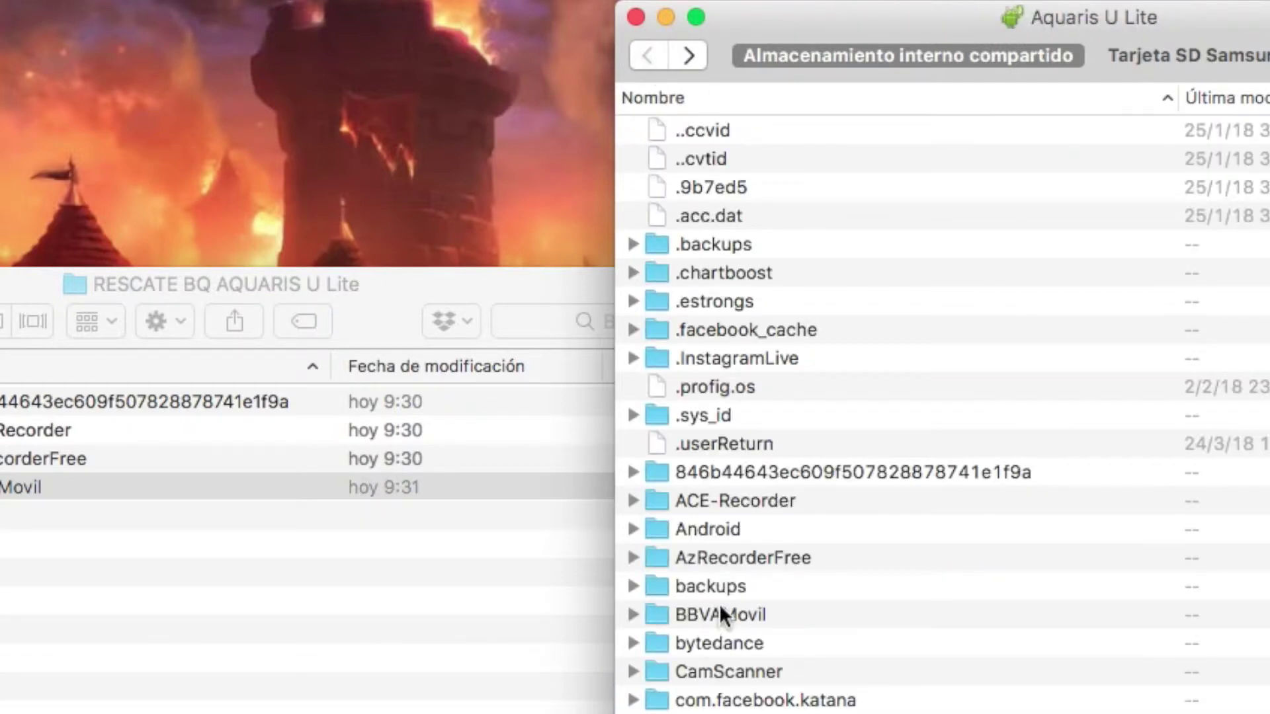
Examine the Camera, Facebook, HedgeCam and OpenCamera folders inside the phone's DCIM folder and return to the storage root
scroll(720, 604, "down", 4)
scroll(811, 641, "up", 3)
left_click(696, 575)
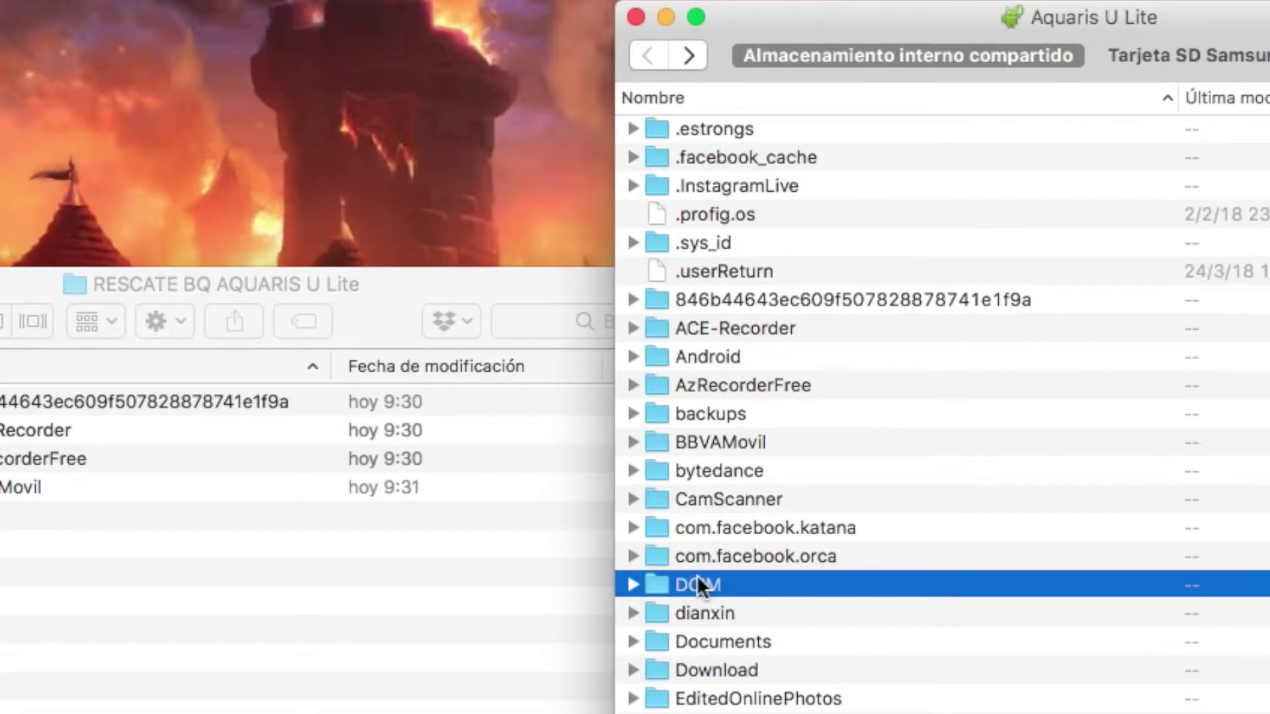
double_click(675, 577)
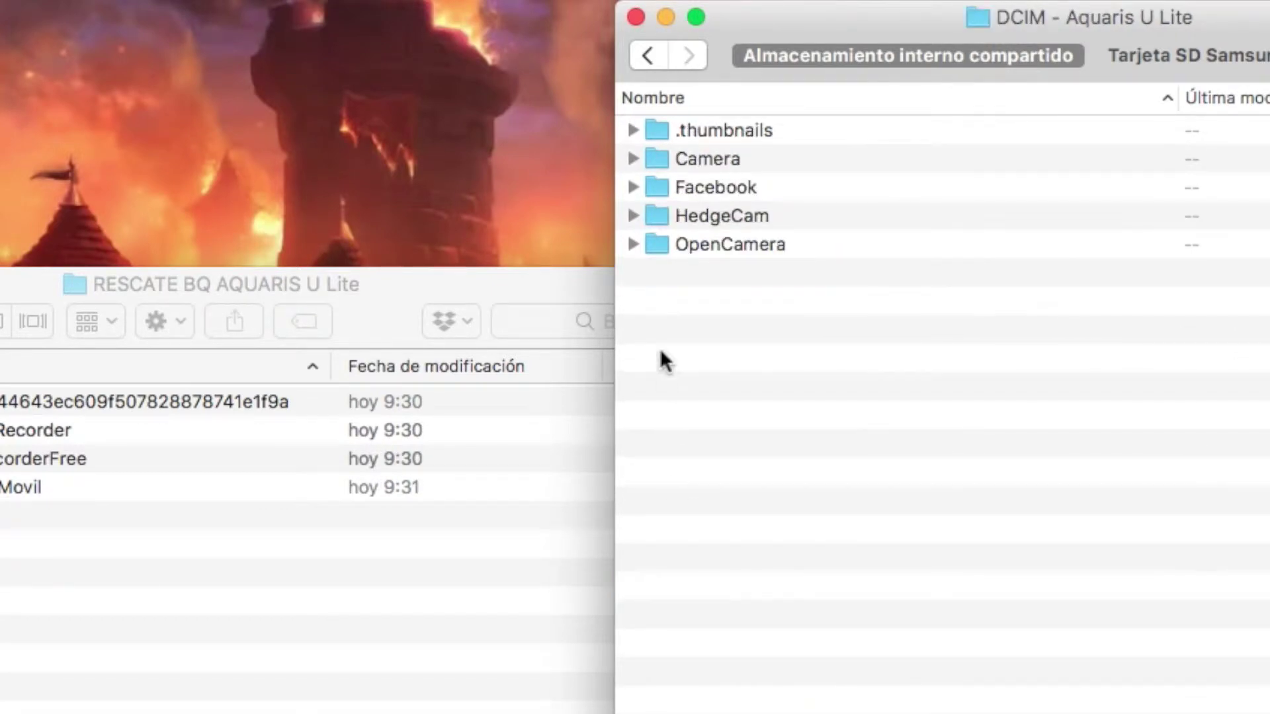
double_click(703, 161)
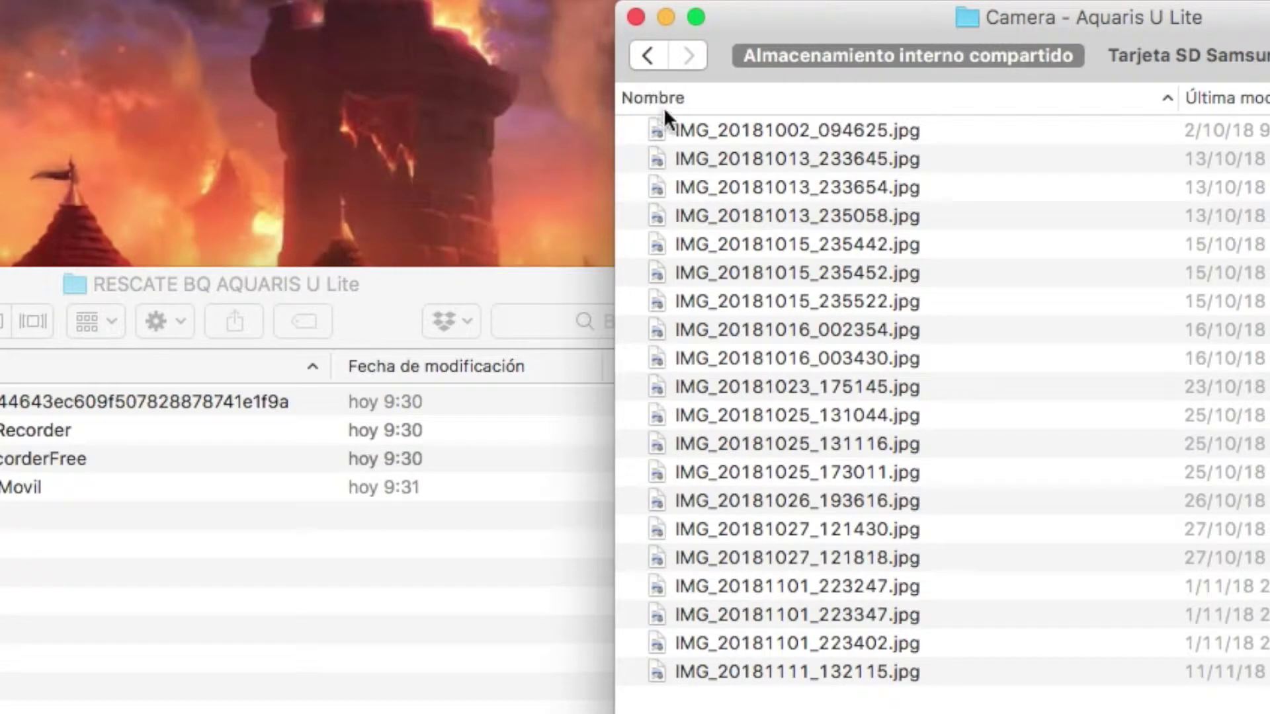
left_click(643, 56)
double_click(704, 182)
left_click(643, 56)
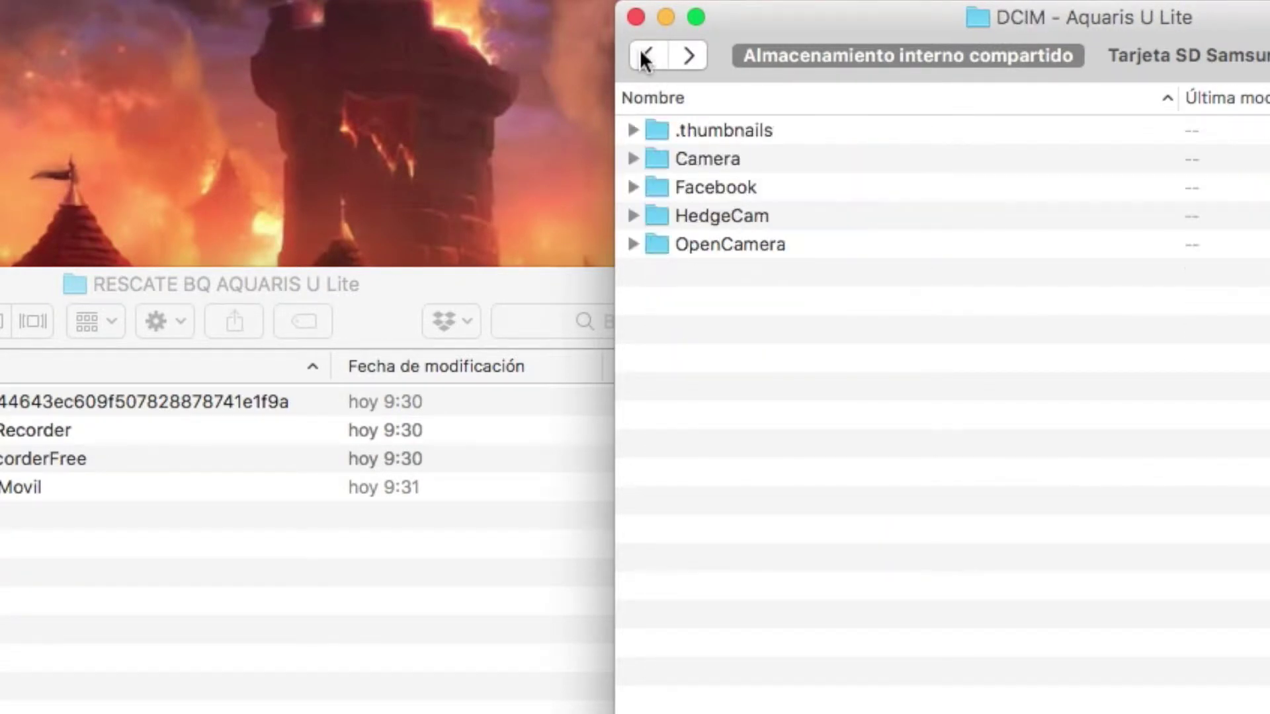
double_click(697, 211)
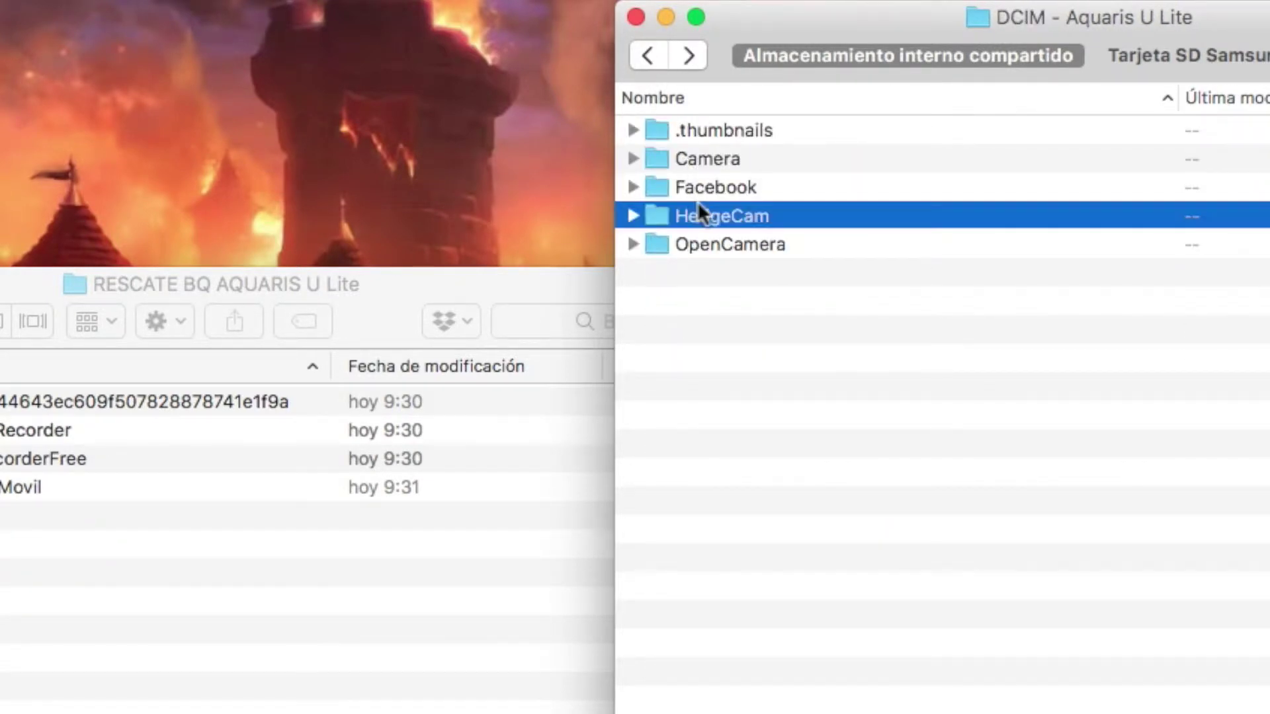
left_click(650, 55)
double_click(740, 242)
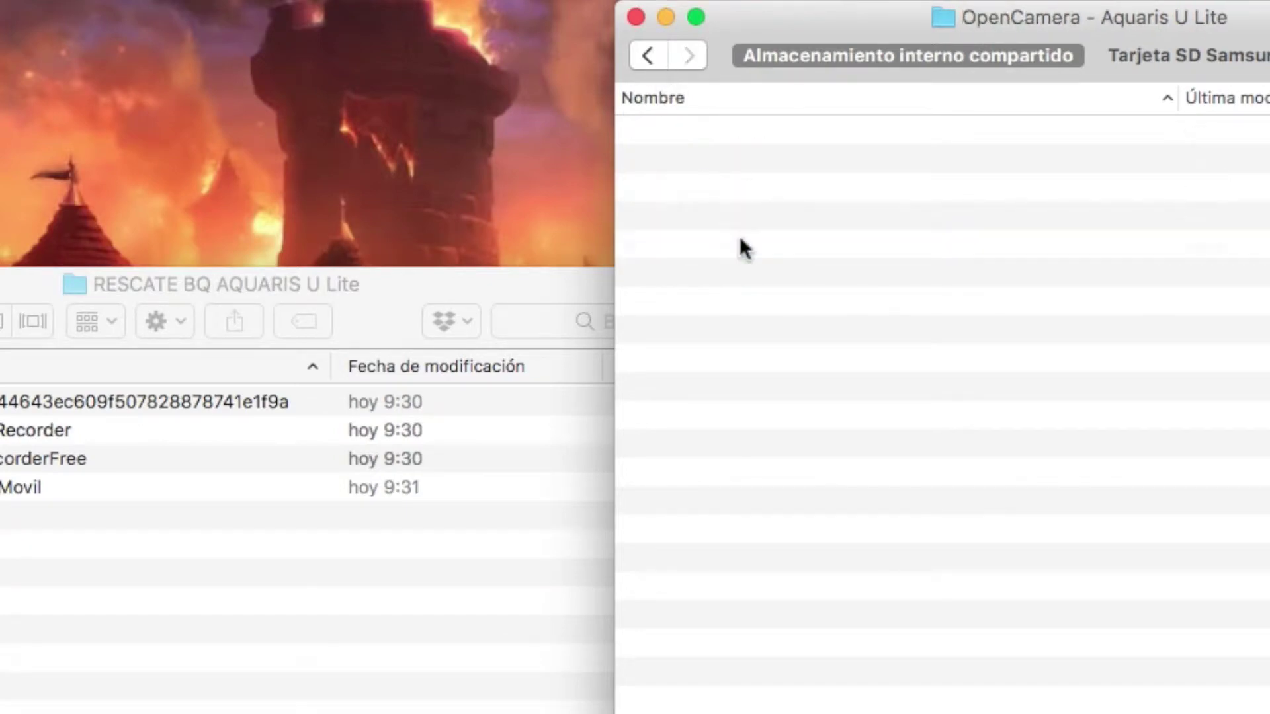
left_click(641, 58)
left_click(640, 58)
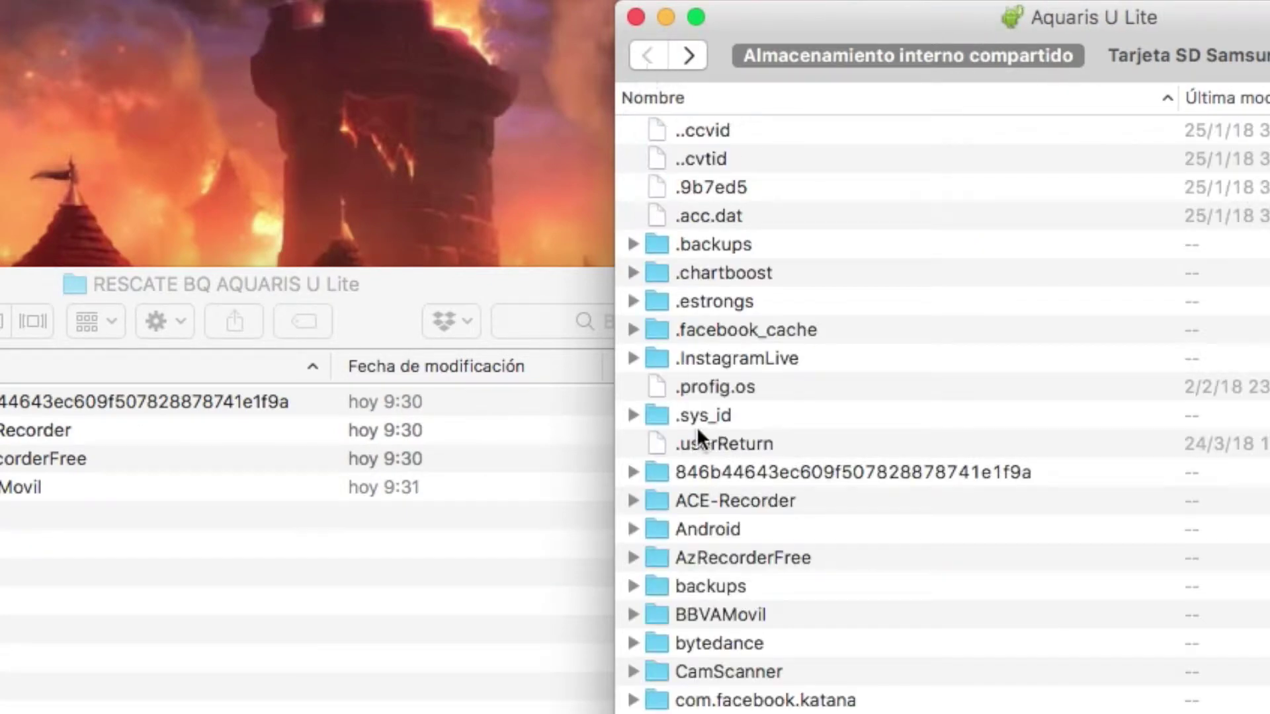
Try to copy the whole DCIM folder into the rescue folder and force-quit Android File Transfer
scroll(701, 430, "down", 2)
left_click(717, 695)
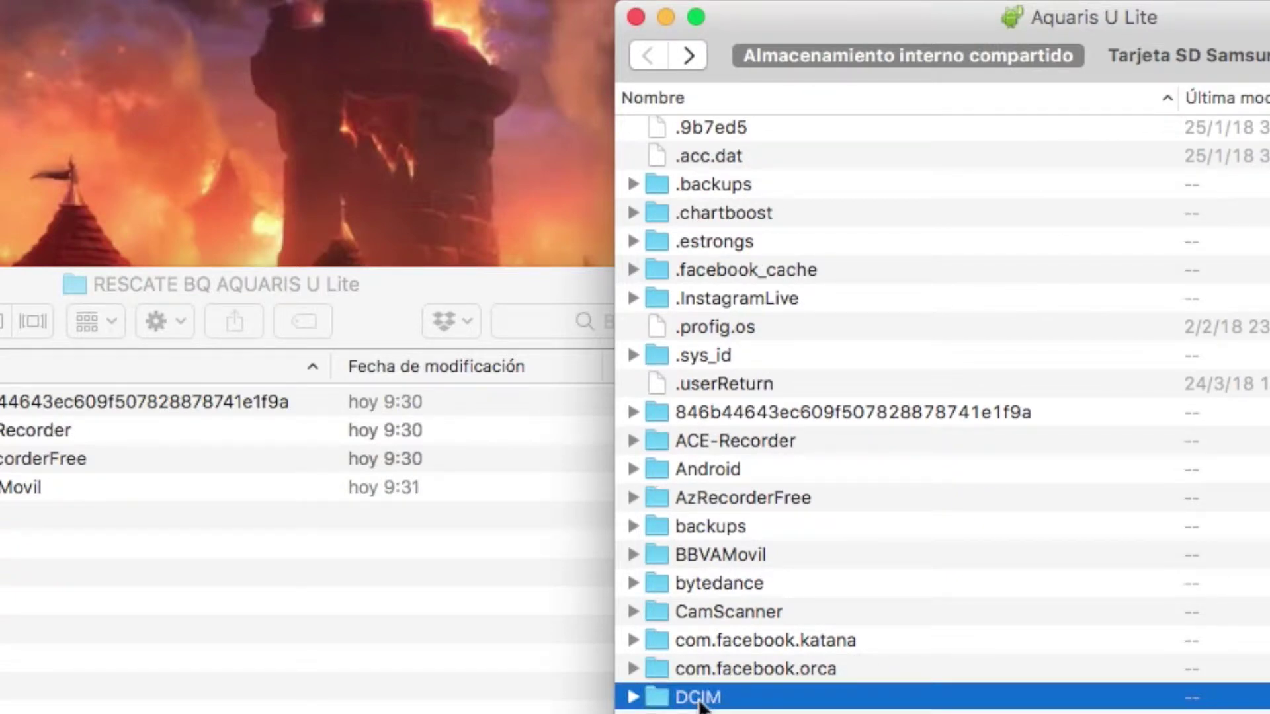
left_click_drag(700, 705, 445, 692)
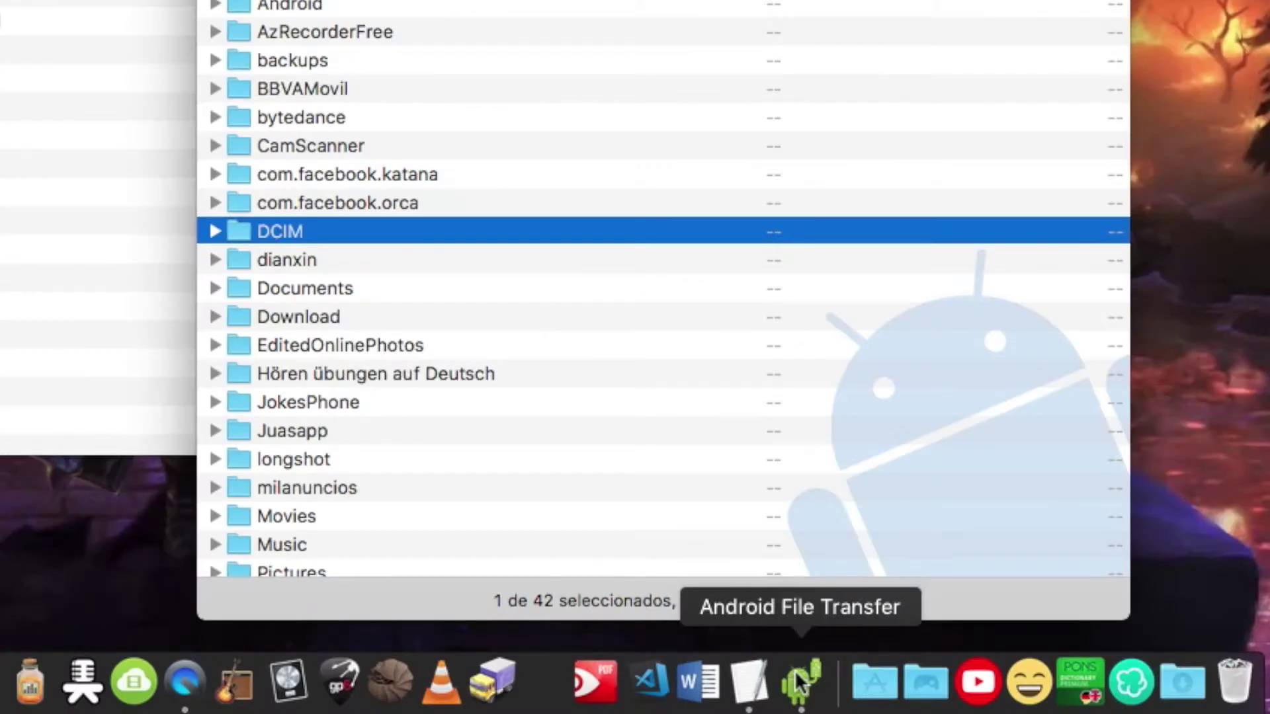
right_click(798, 676)
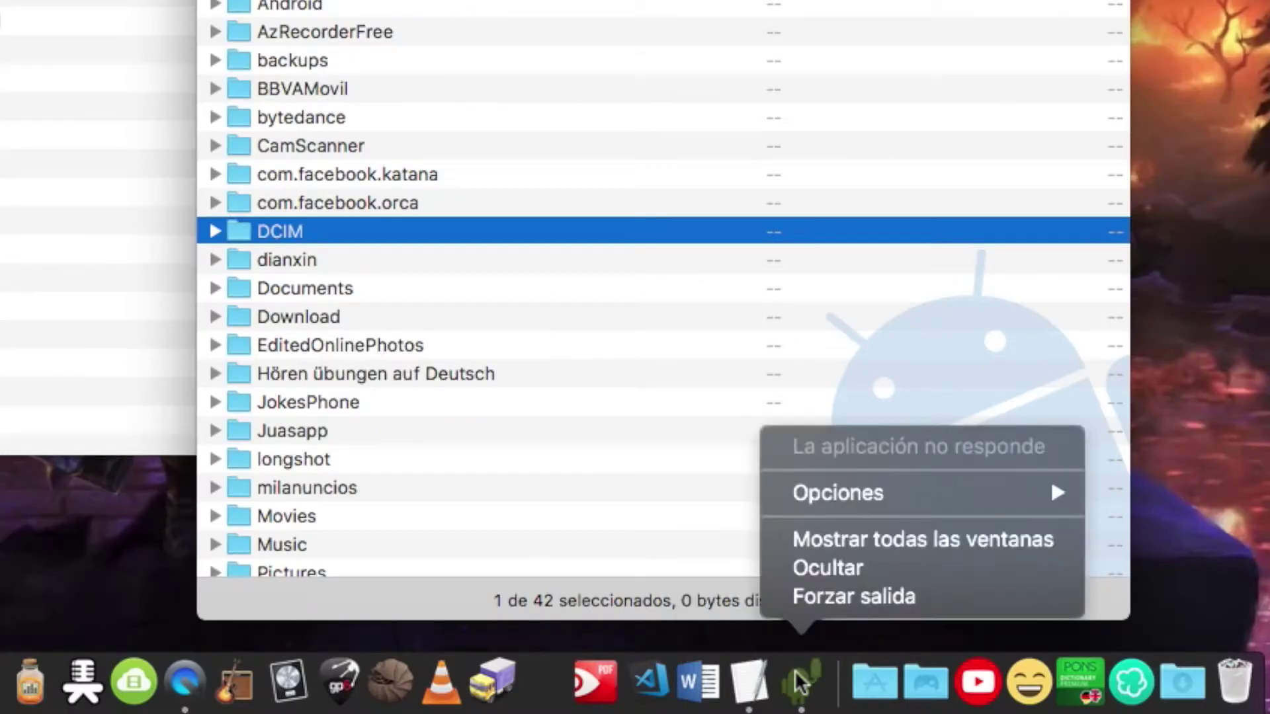
left_click(847, 599)
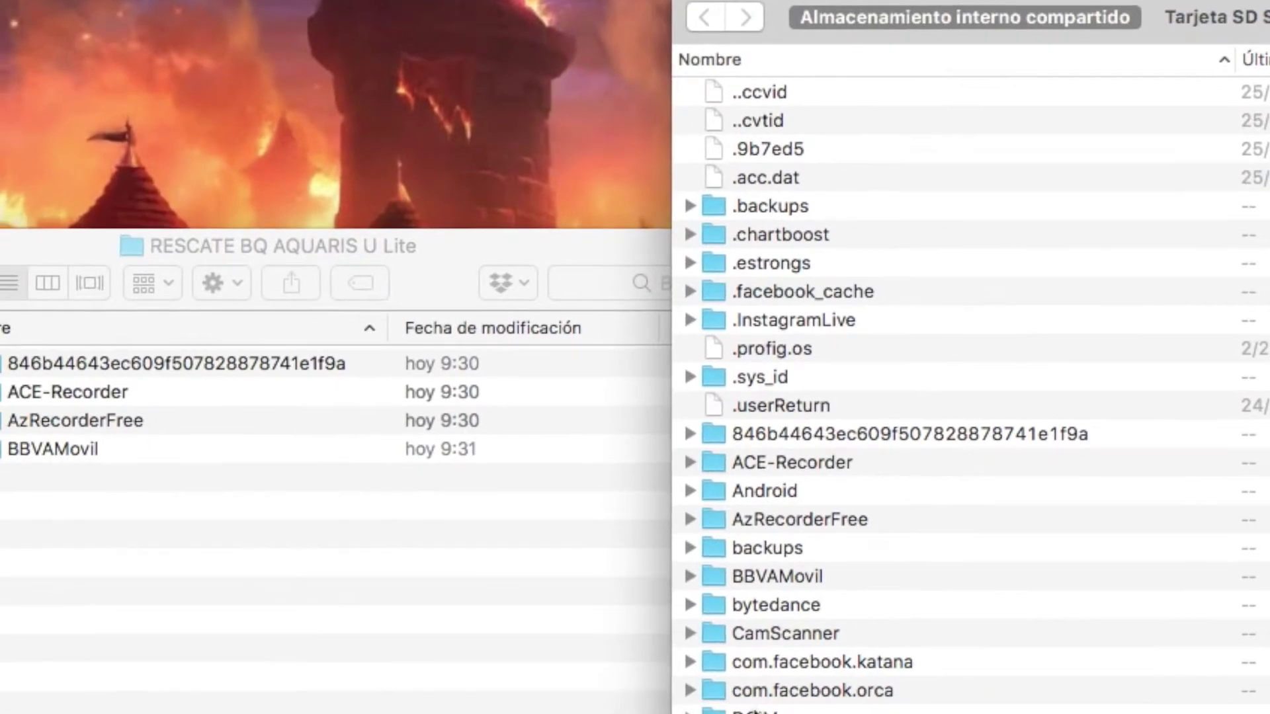
Open DCIM on the phone and create a folder named "DCIM" inside the RESCATE BQ AQUARIS U Lite folder
left_click(801, 682)
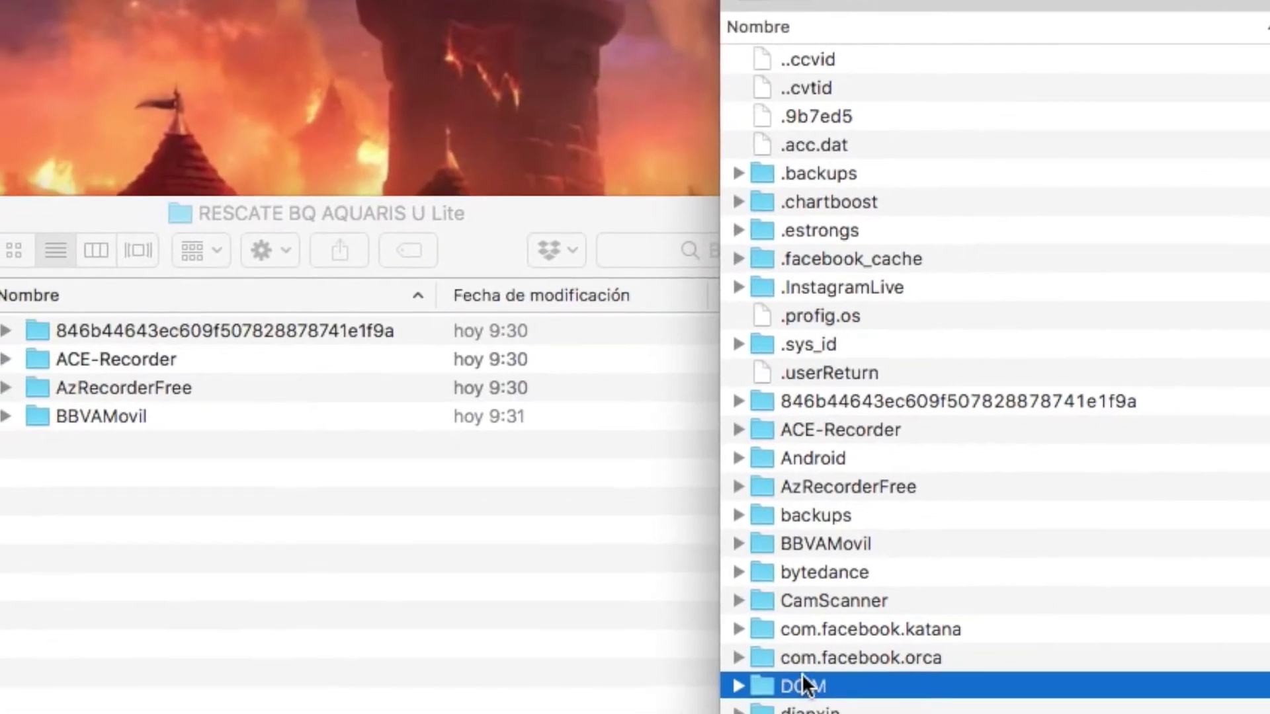
double_click(801, 673)
left_click(130, 568)
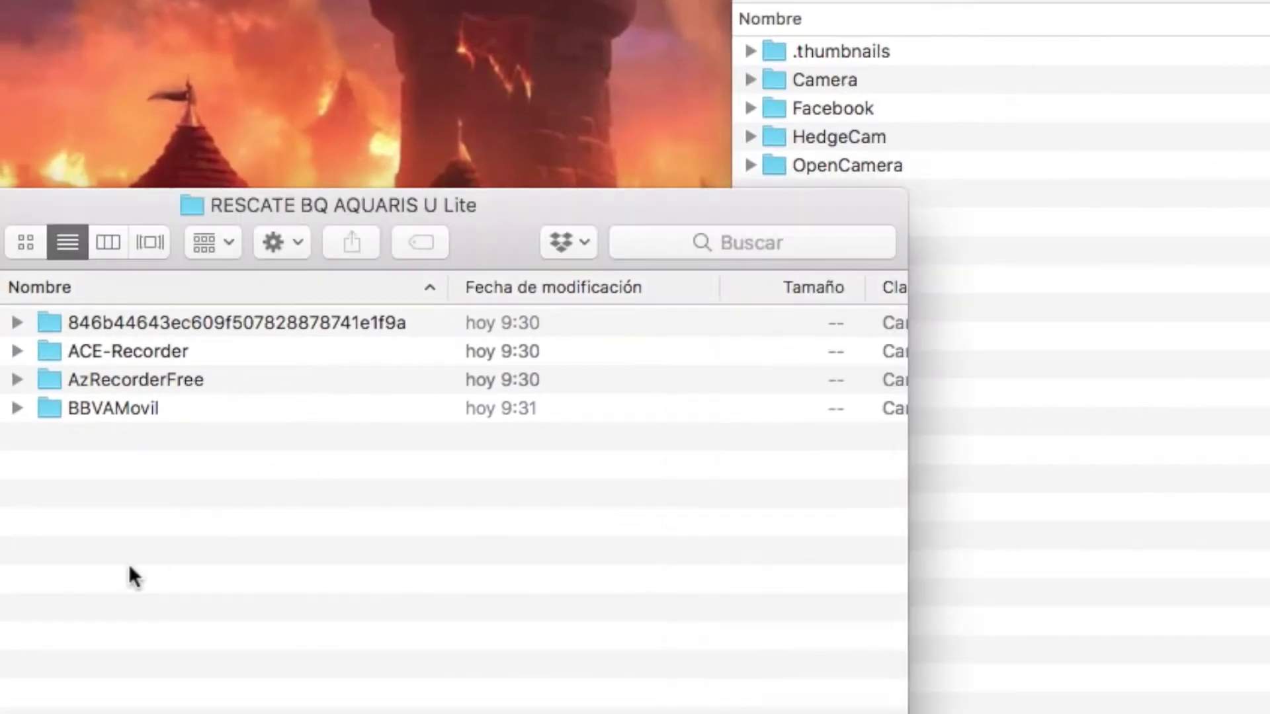
right_click(201, 575)
left_click(245, 590)
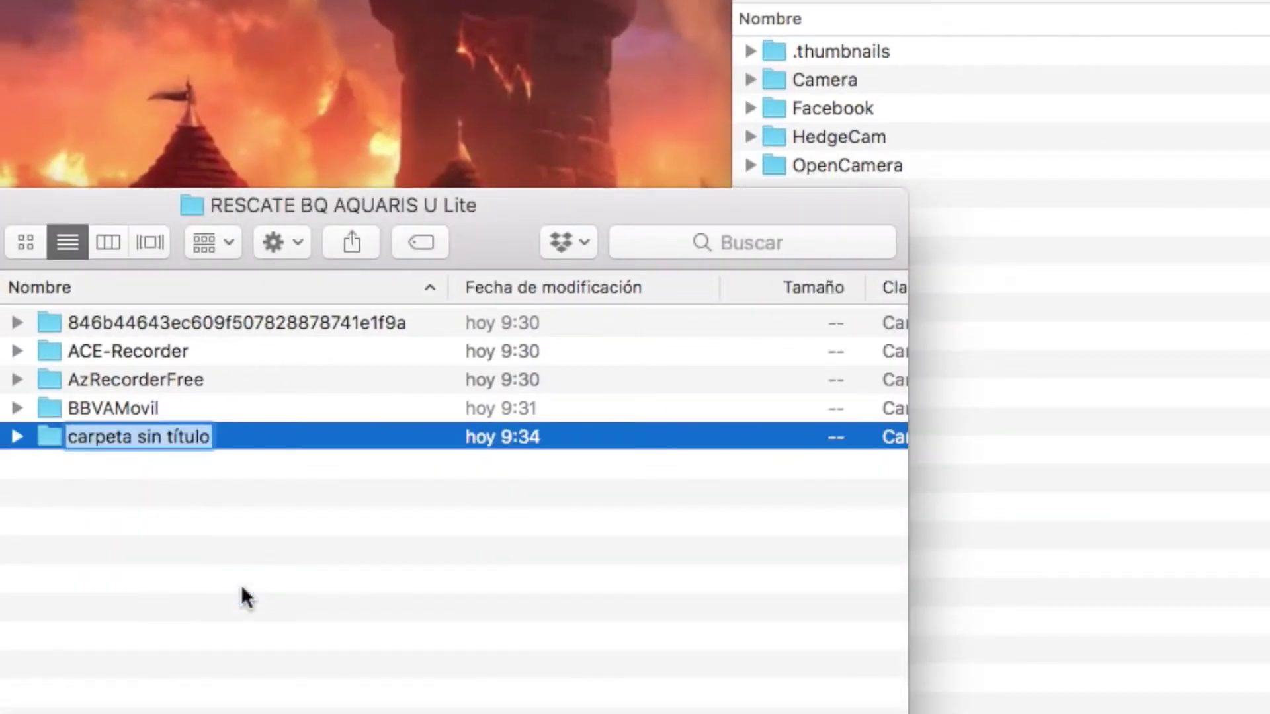
type("DCIM")
key("Return")
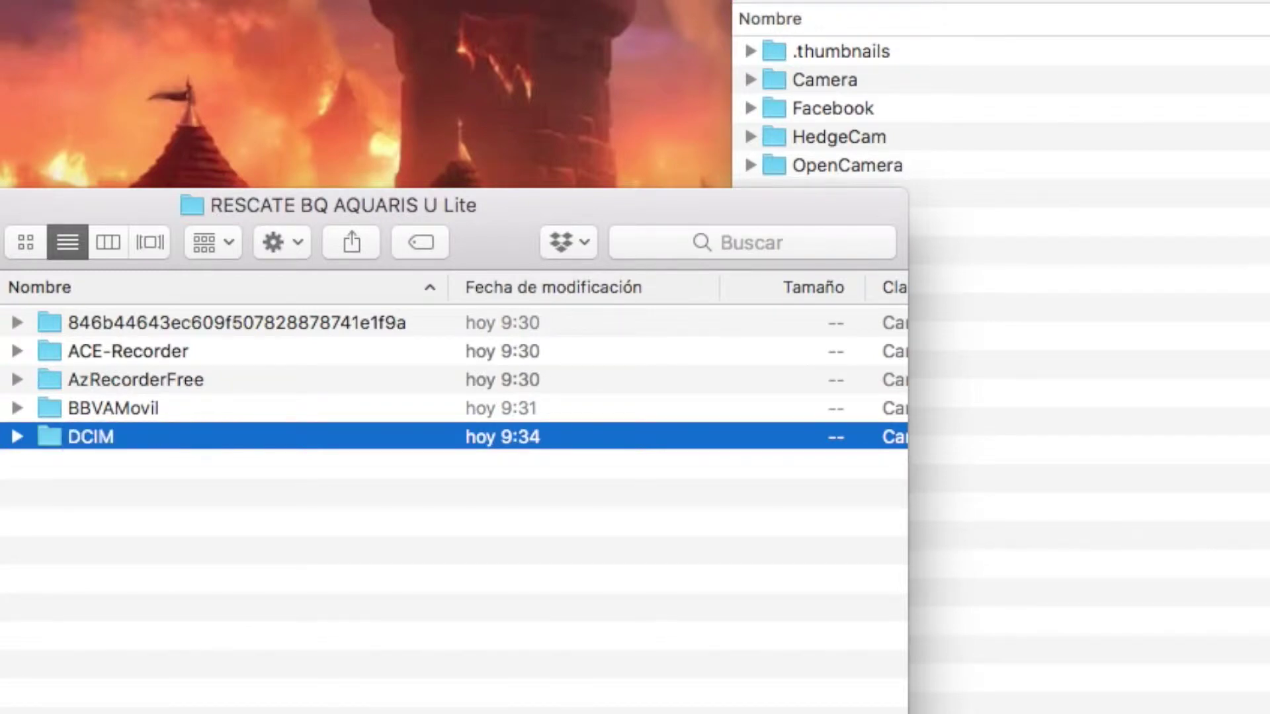
left_click(1097, 268)
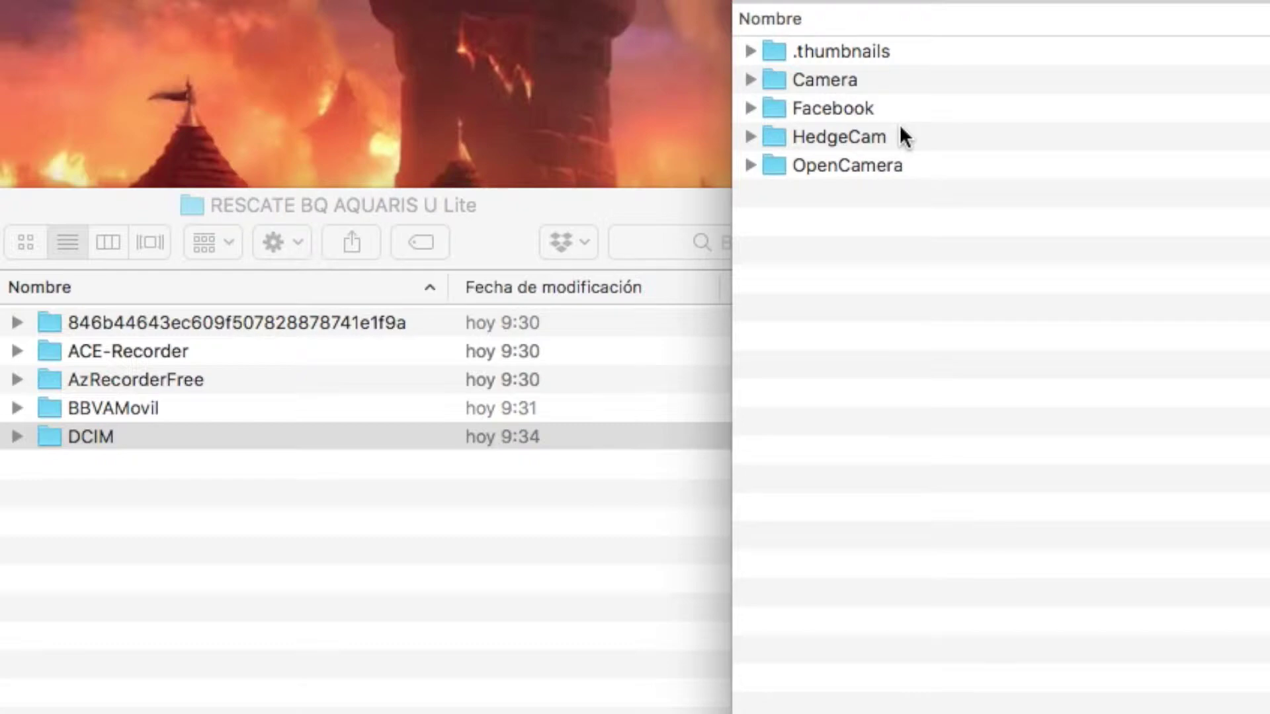
Check the phone's Camera folder and copy it into the DCIM folder inside RESCATE BQ AQUARIS U Lite
left_click(849, 53)
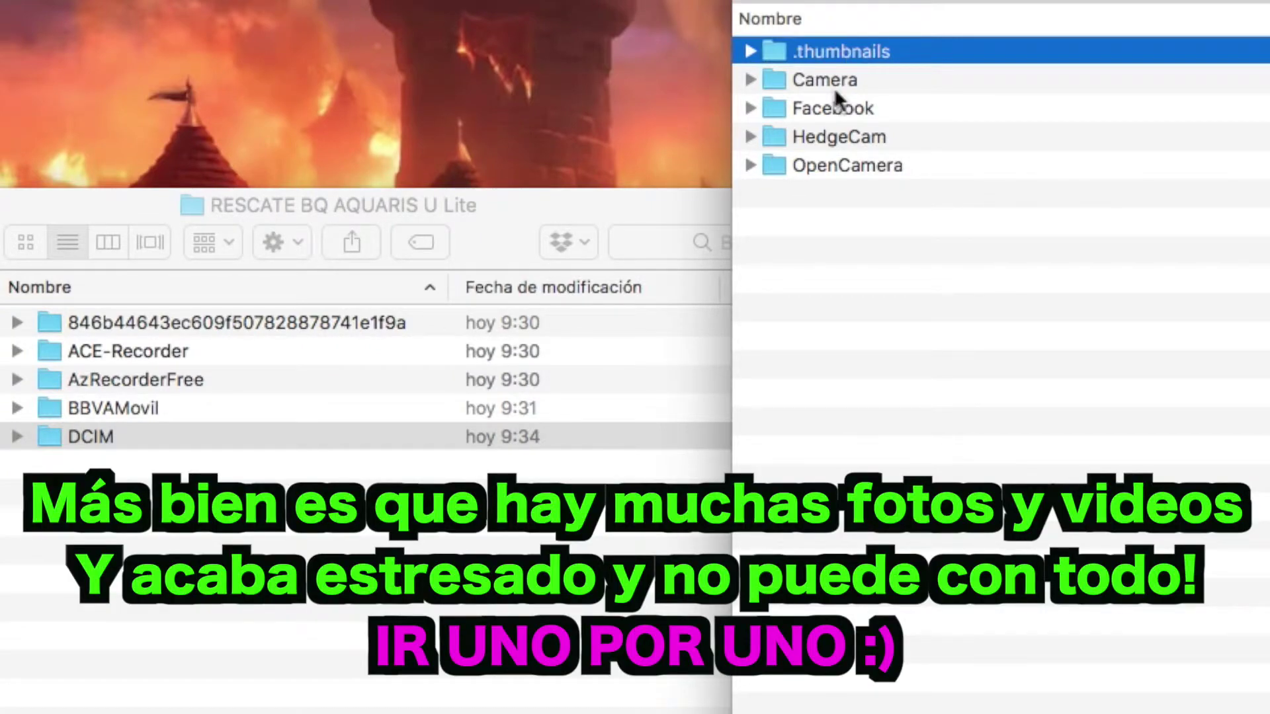
double_click(789, 78)
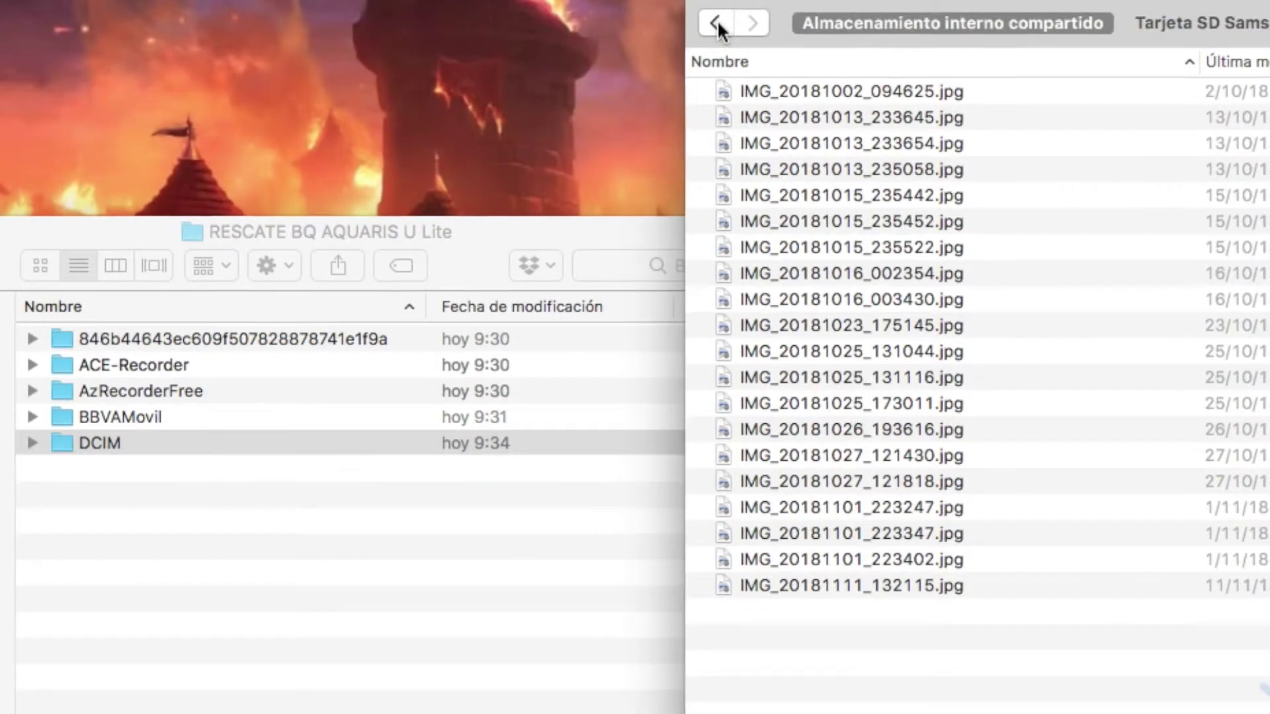
left_click(714, 24)
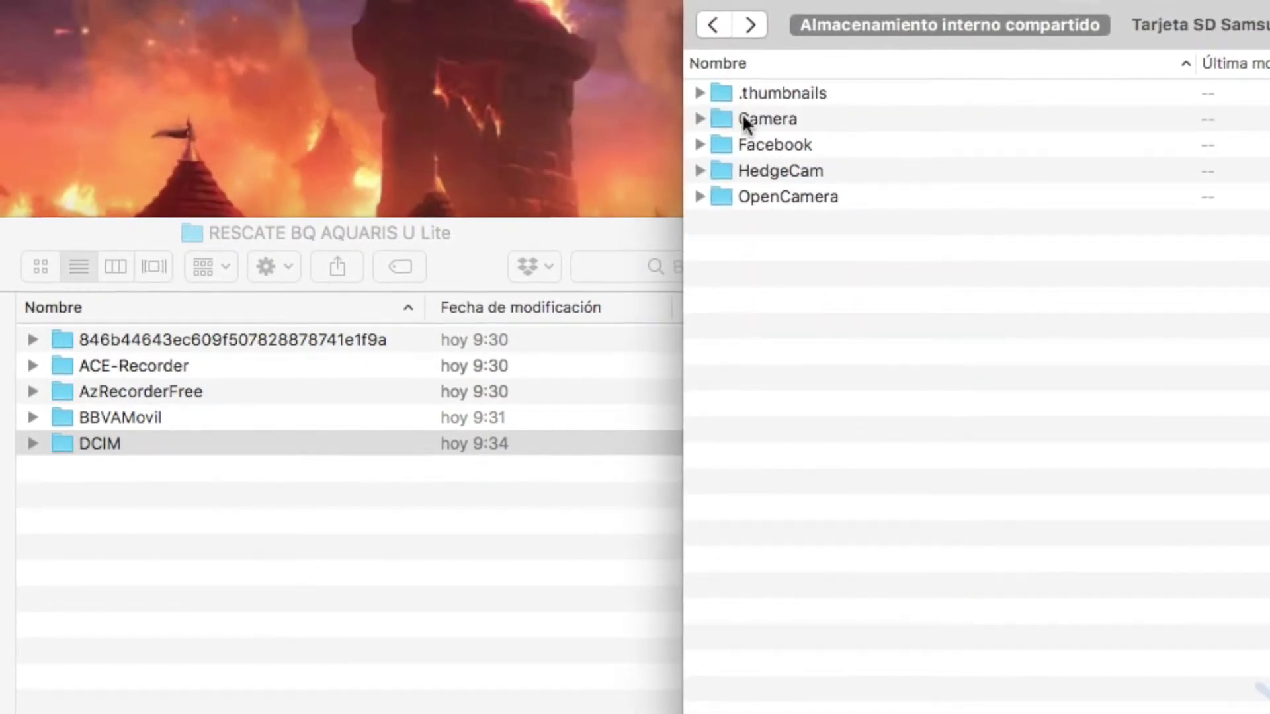
left_click(114, 437)
double_click(114, 437)
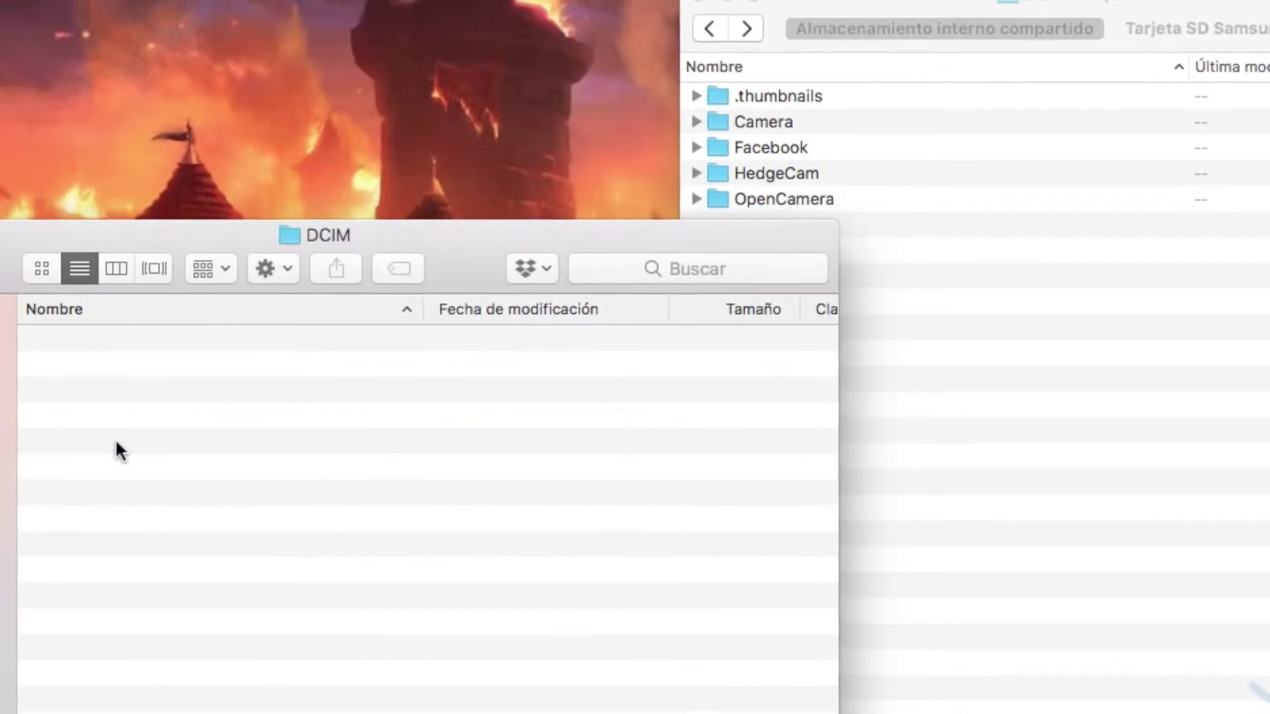
left_click_drag(747, 123, 383, 451)
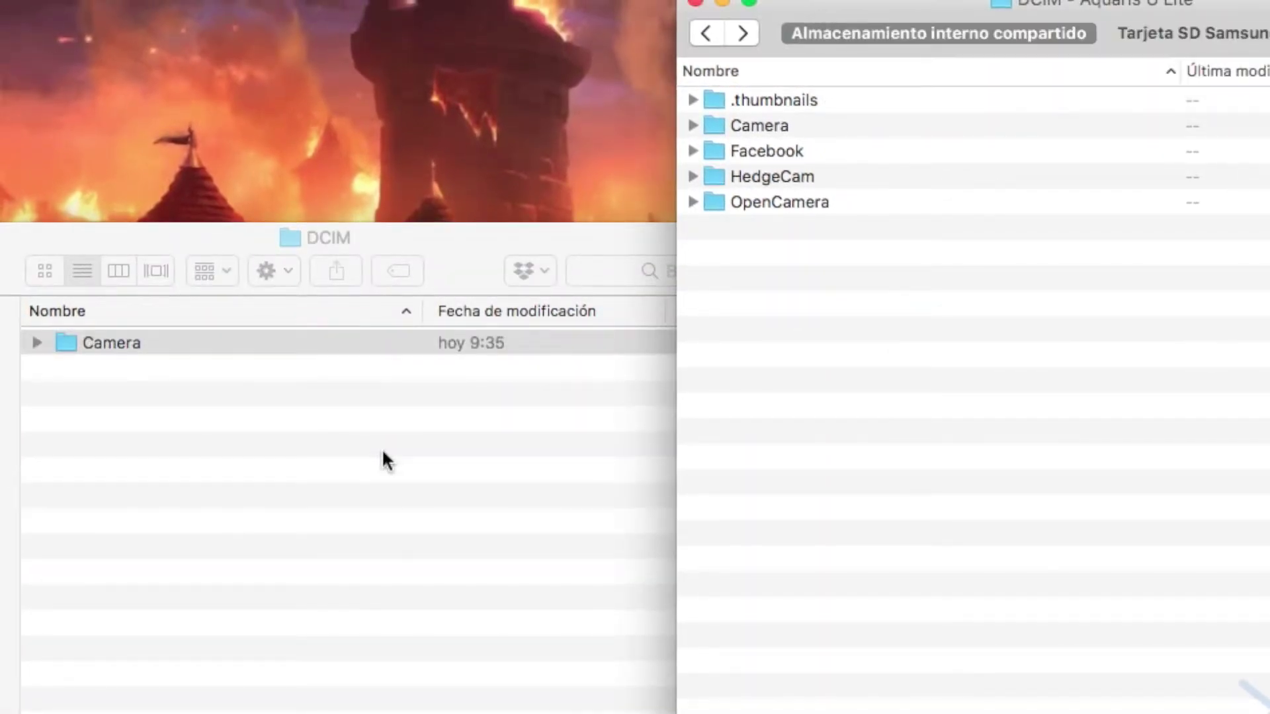
Check the phone's Facebook and HedgeCam folders and copy both into the rescue DCIM folder
double_click(769, 152)
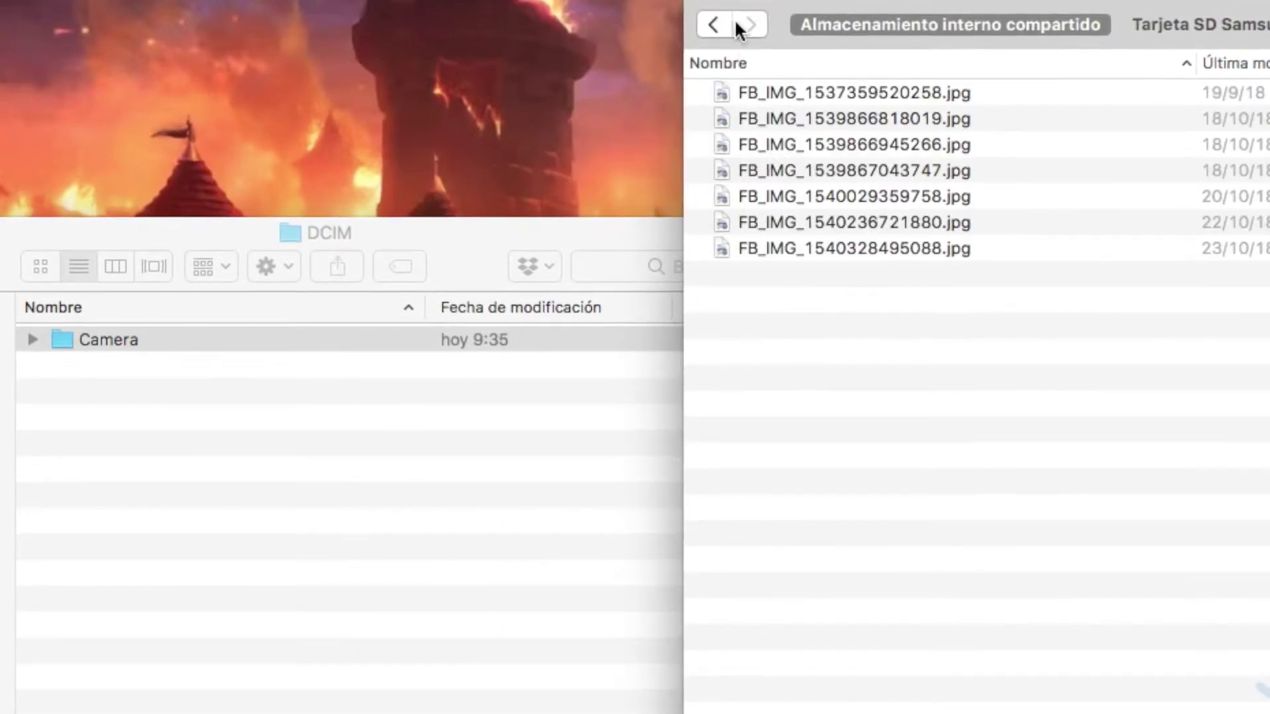
left_click(713, 24)
left_click_drag(743, 144, 510, 418)
double_click(761, 173)
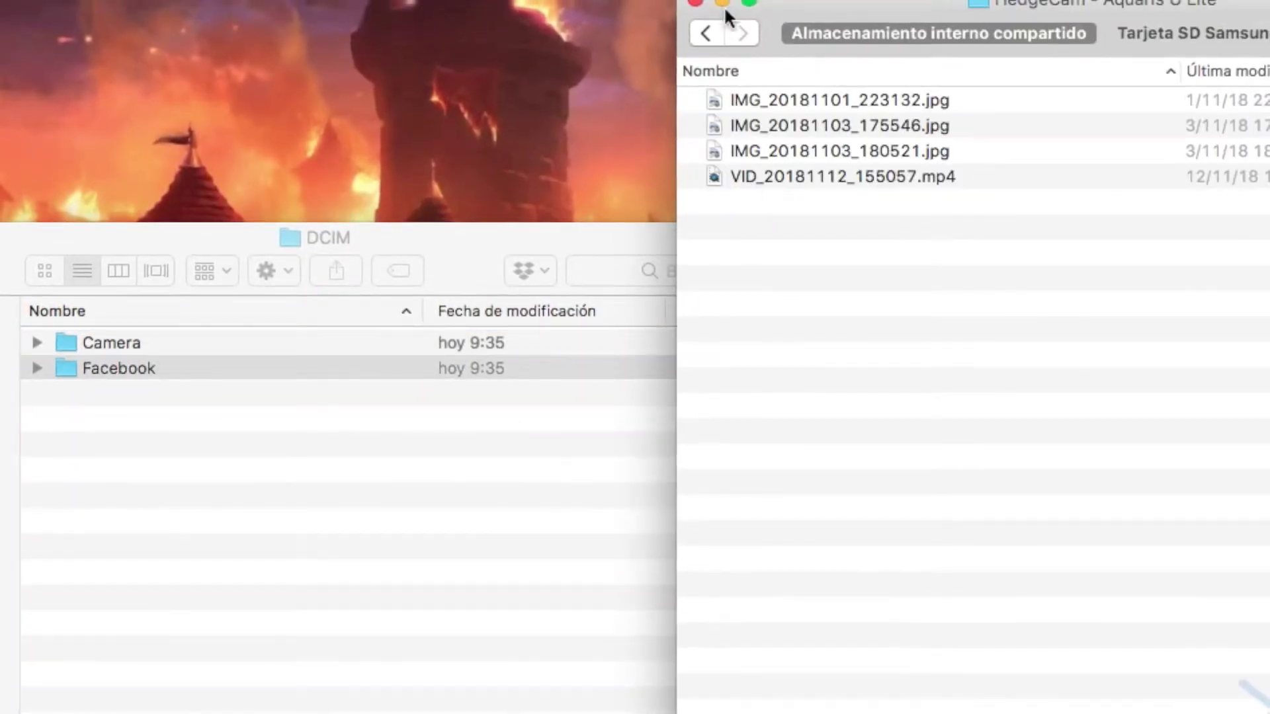
left_click(698, 30)
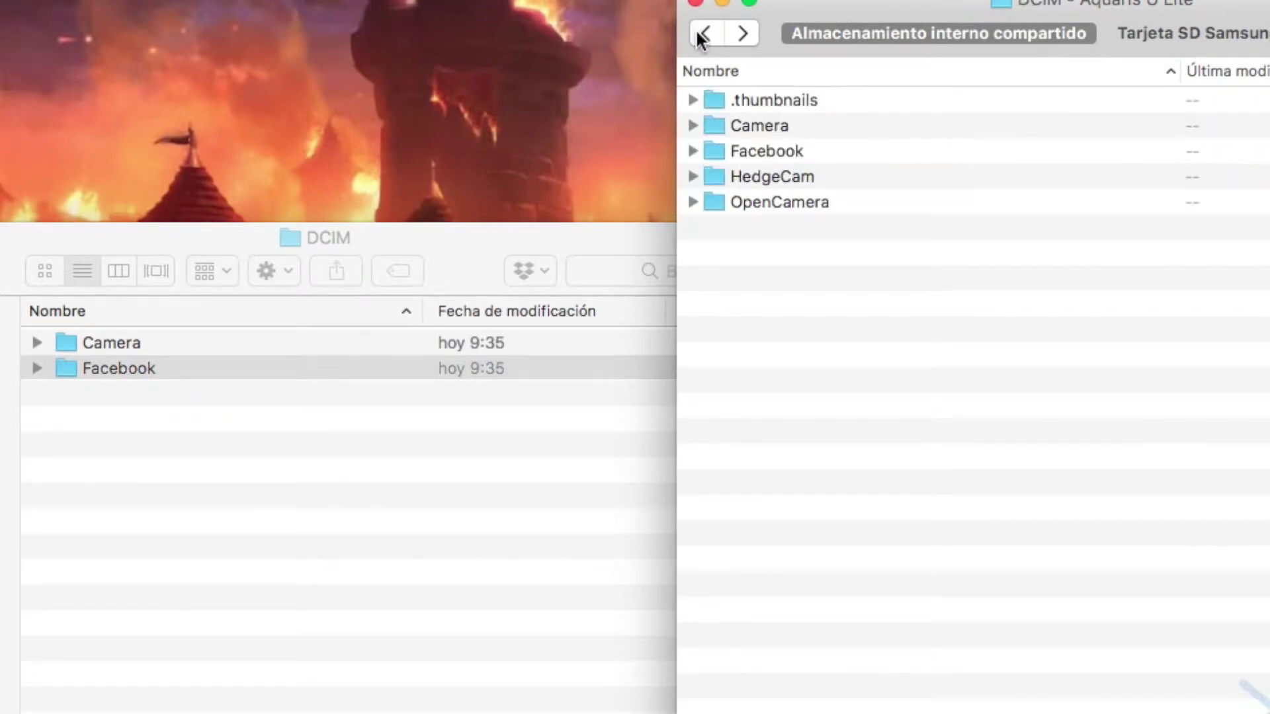
left_click_drag(743, 178, 438, 498)
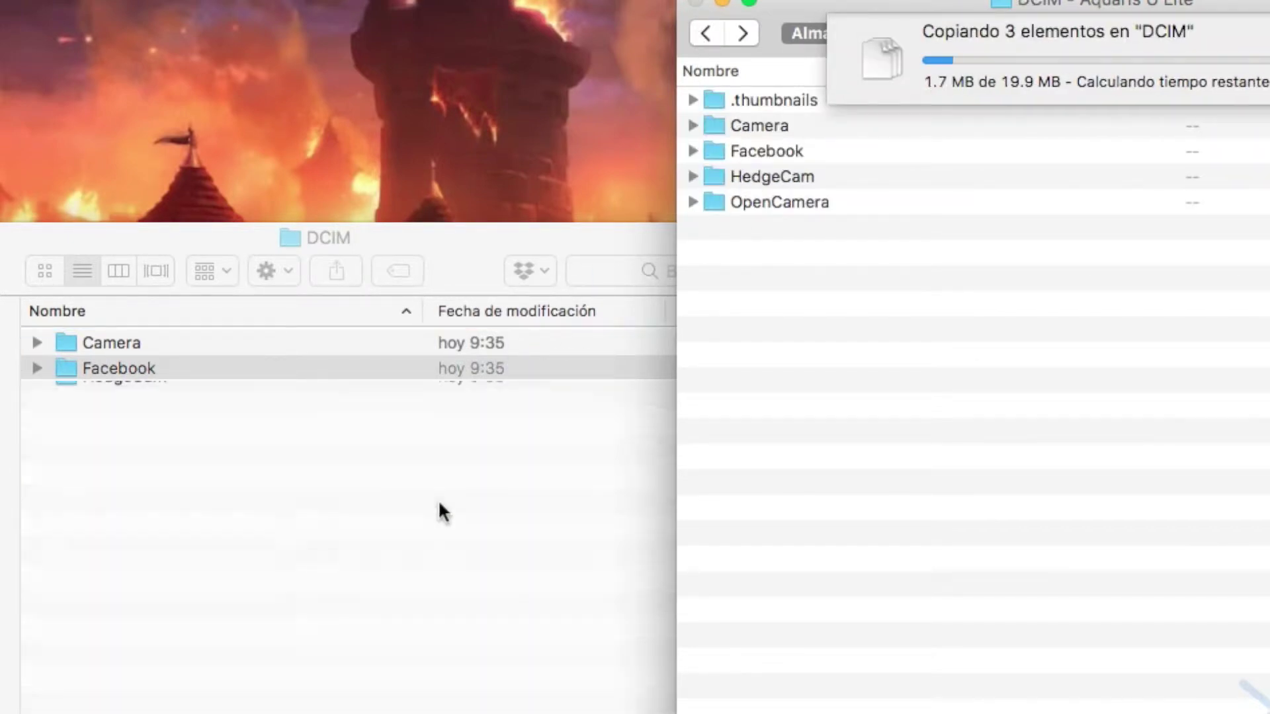
Check the phone's OpenCamera folder and copy it into the rescue DCIM folder
left_click(760, 201)
double_click(760, 205)
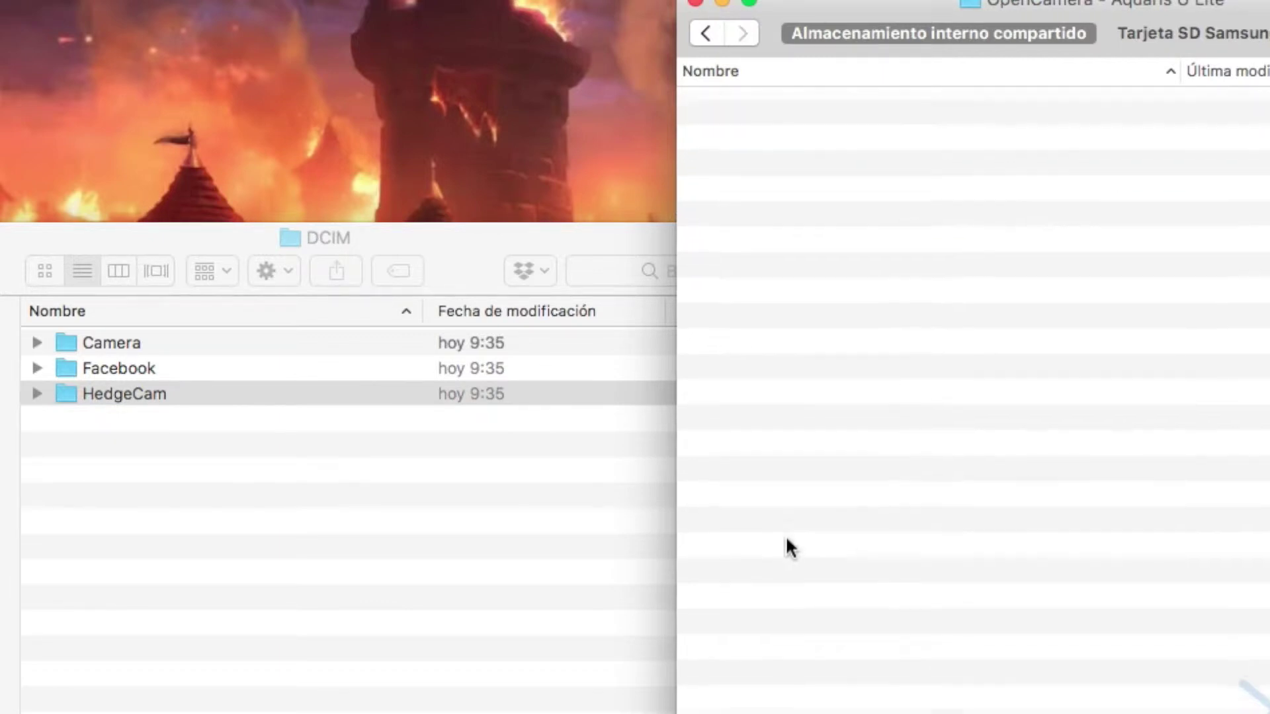
left_click(705, 33)
left_click_drag(779, 202, 494, 502)
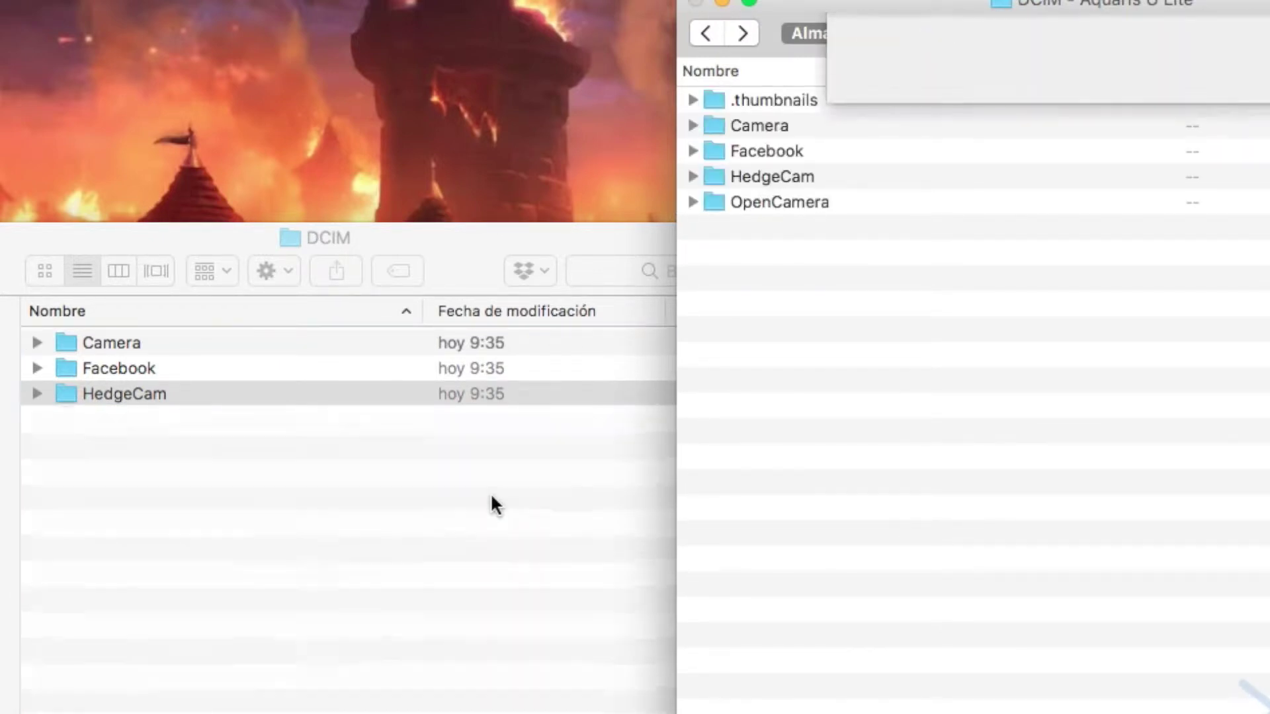
Compare the contents of the phone's OpenCamera folder with the copy in the rescue DCIM folder
double_click(778, 204)
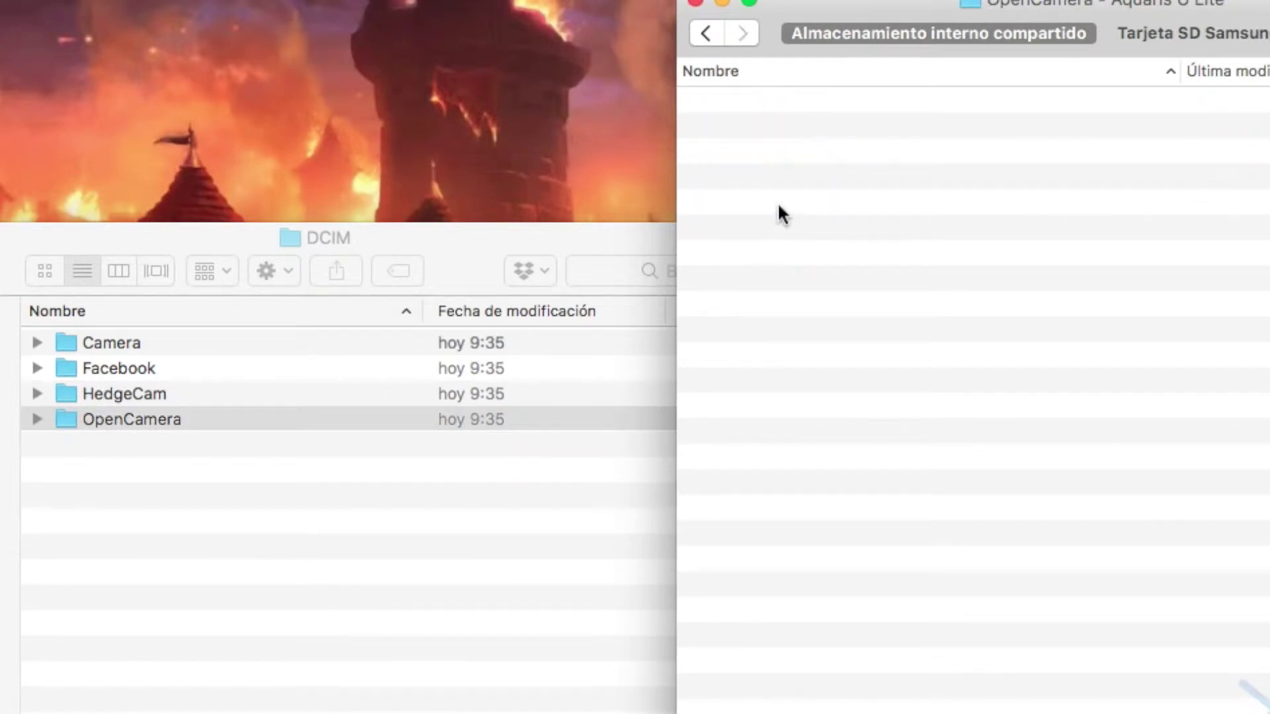
left_click(692, 41)
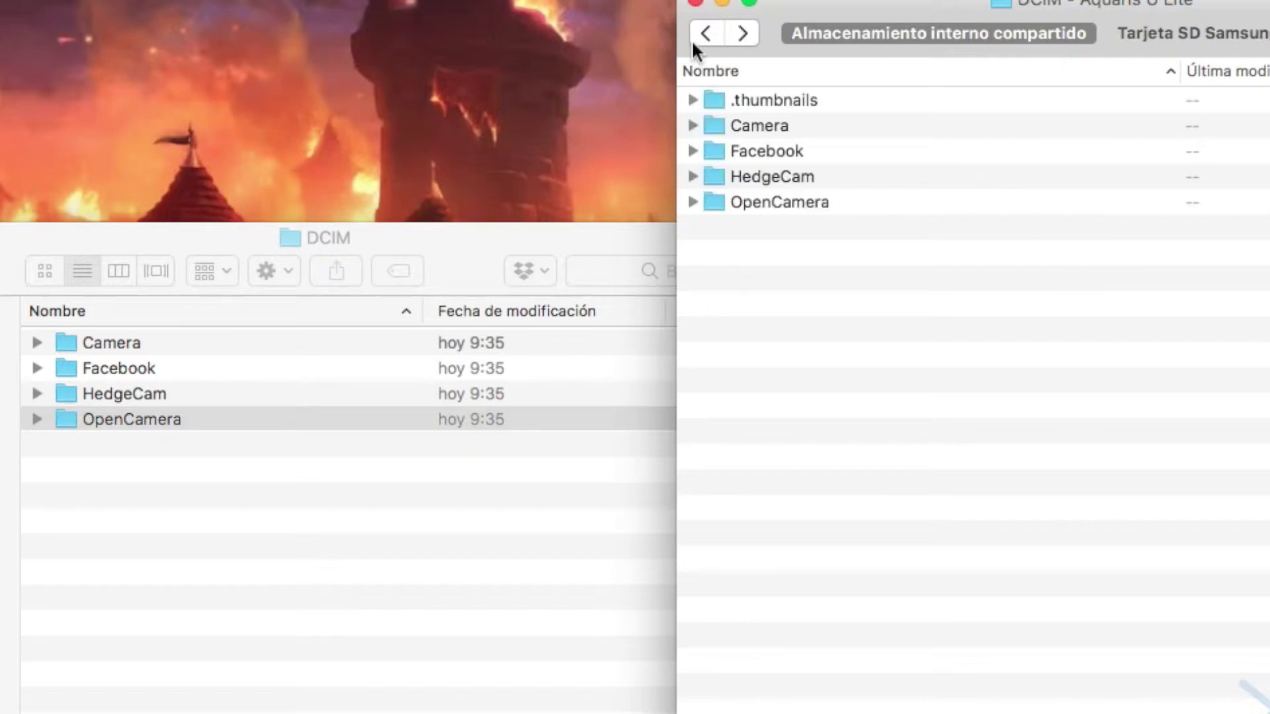
double_click(801, 207)
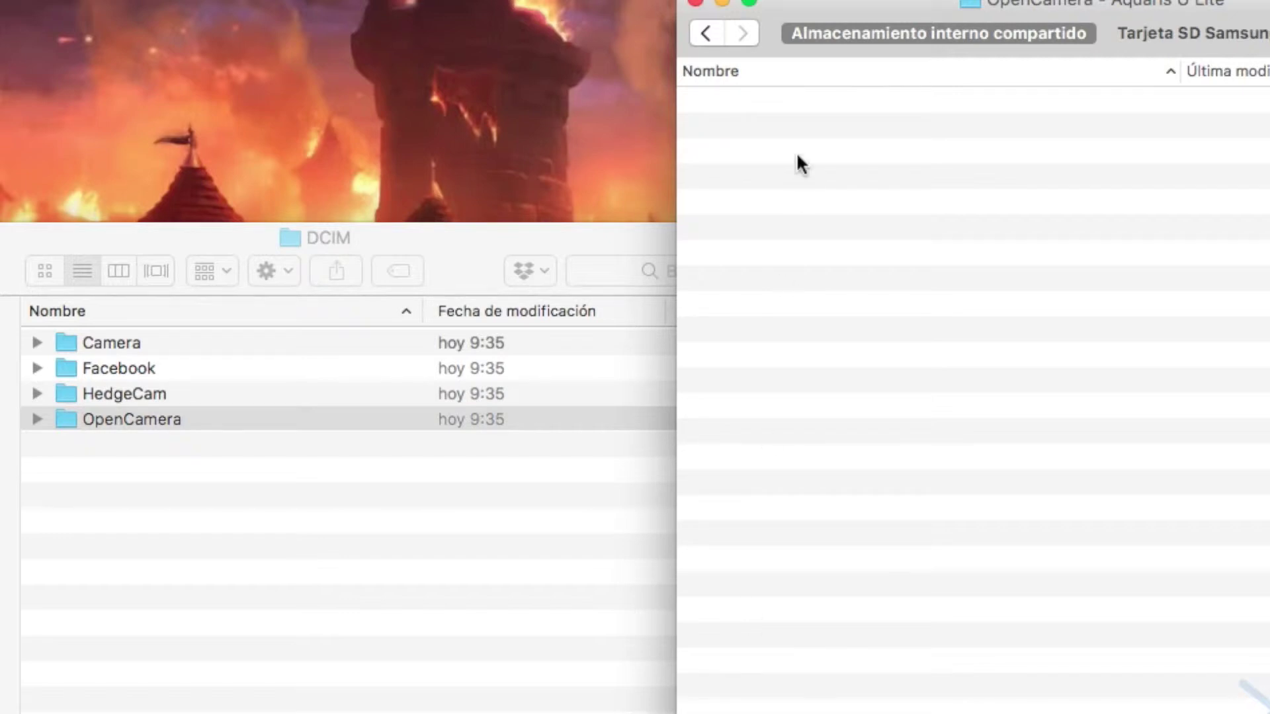
left_click(706, 33)
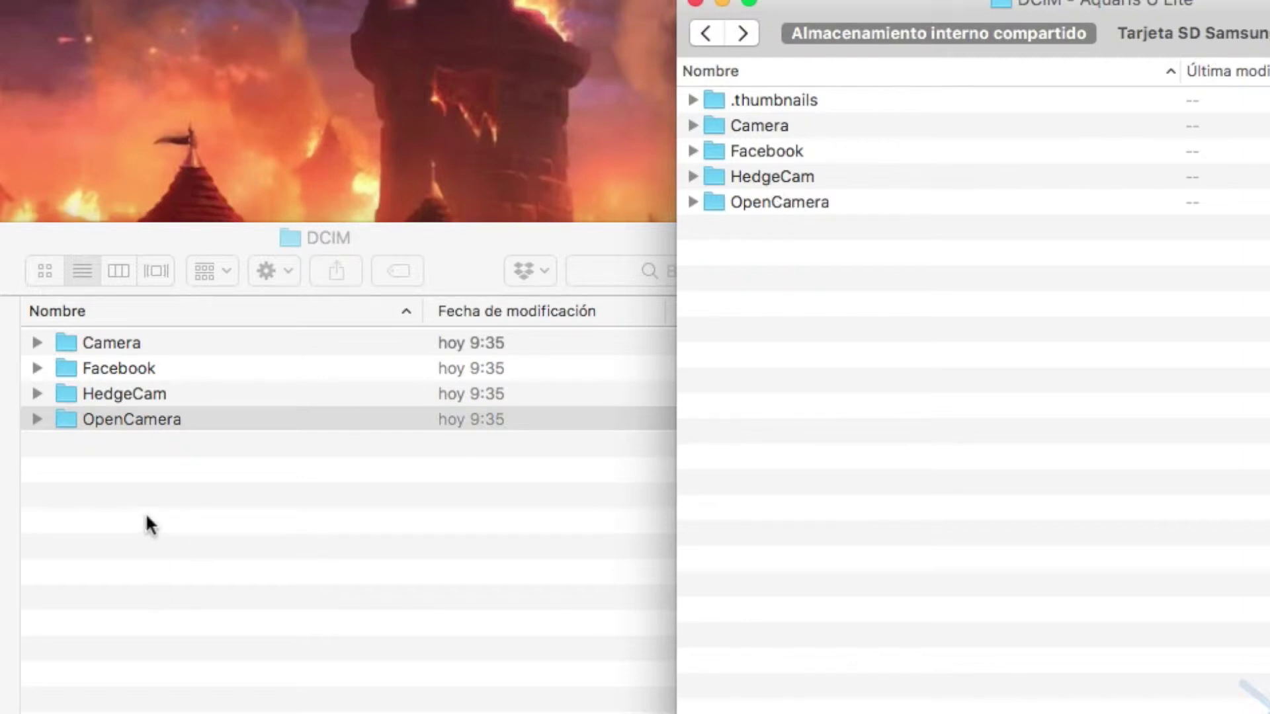
left_click(159, 426)
double_click(159, 426)
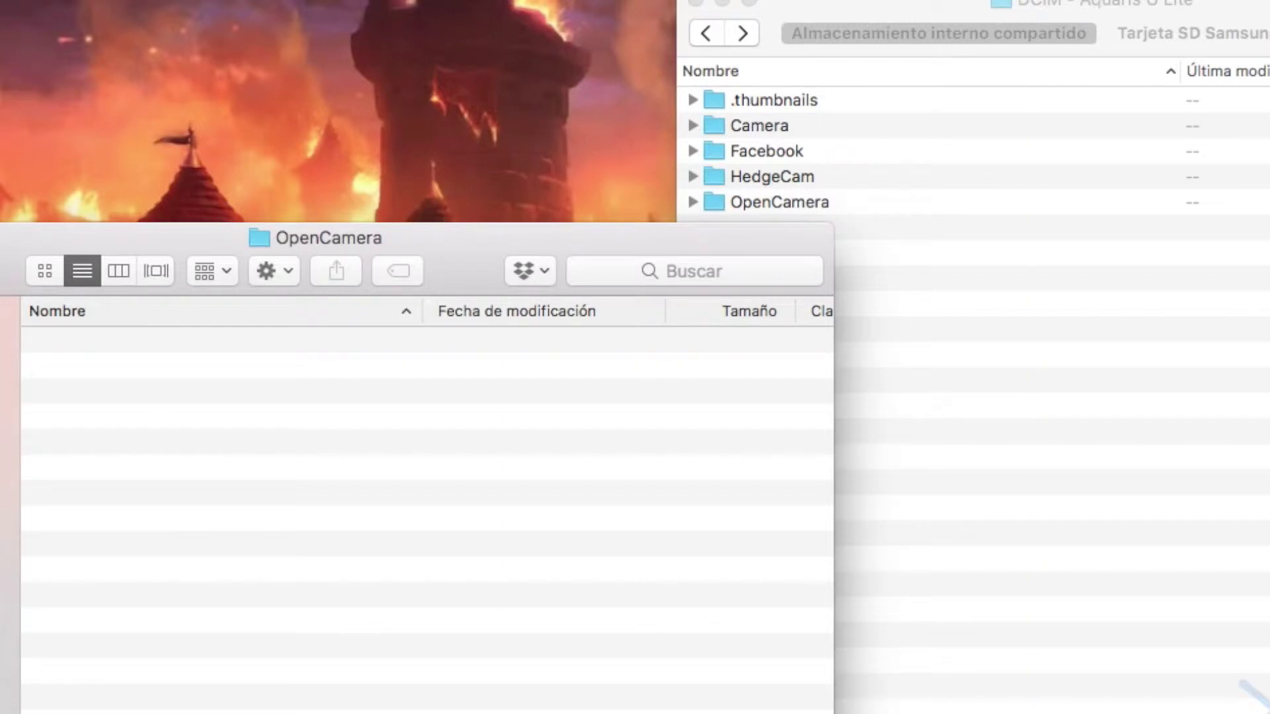
key("super+bracketleft")
left_click(1041, 429)
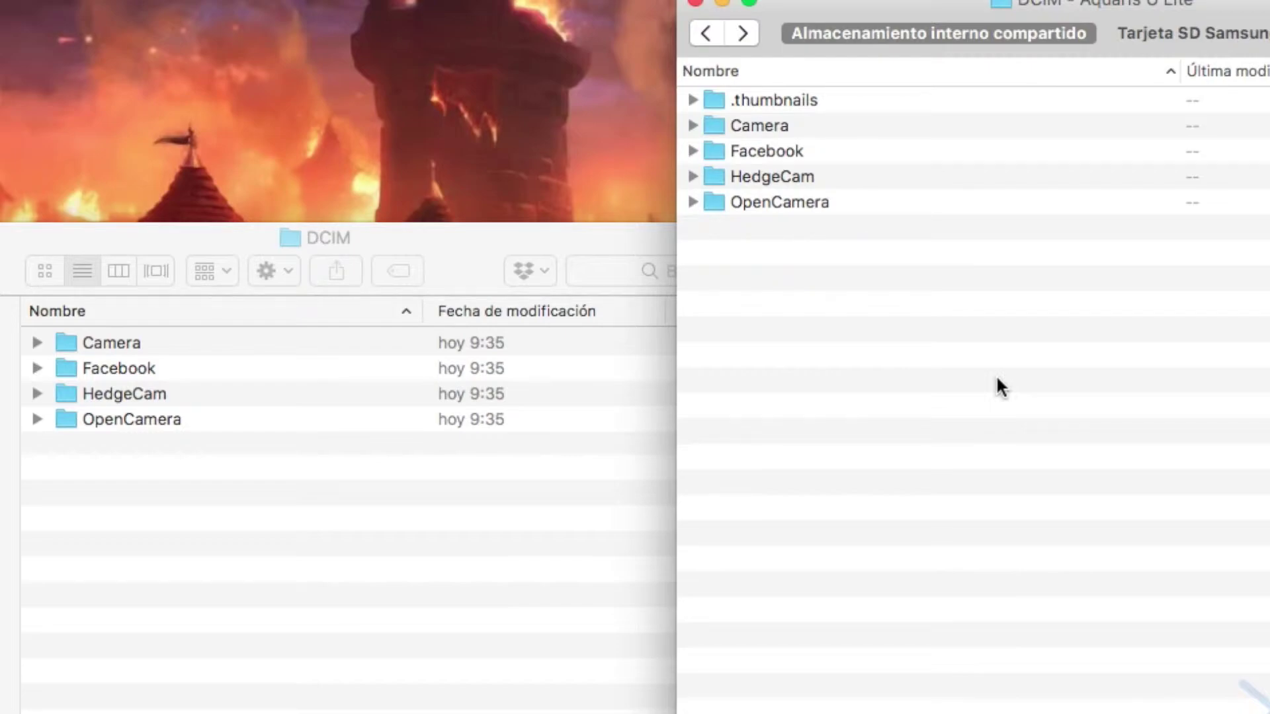
Select the phone's .thumbnails folder and force-quit the unresponsive Android File Transfer
left_click(801, 100)
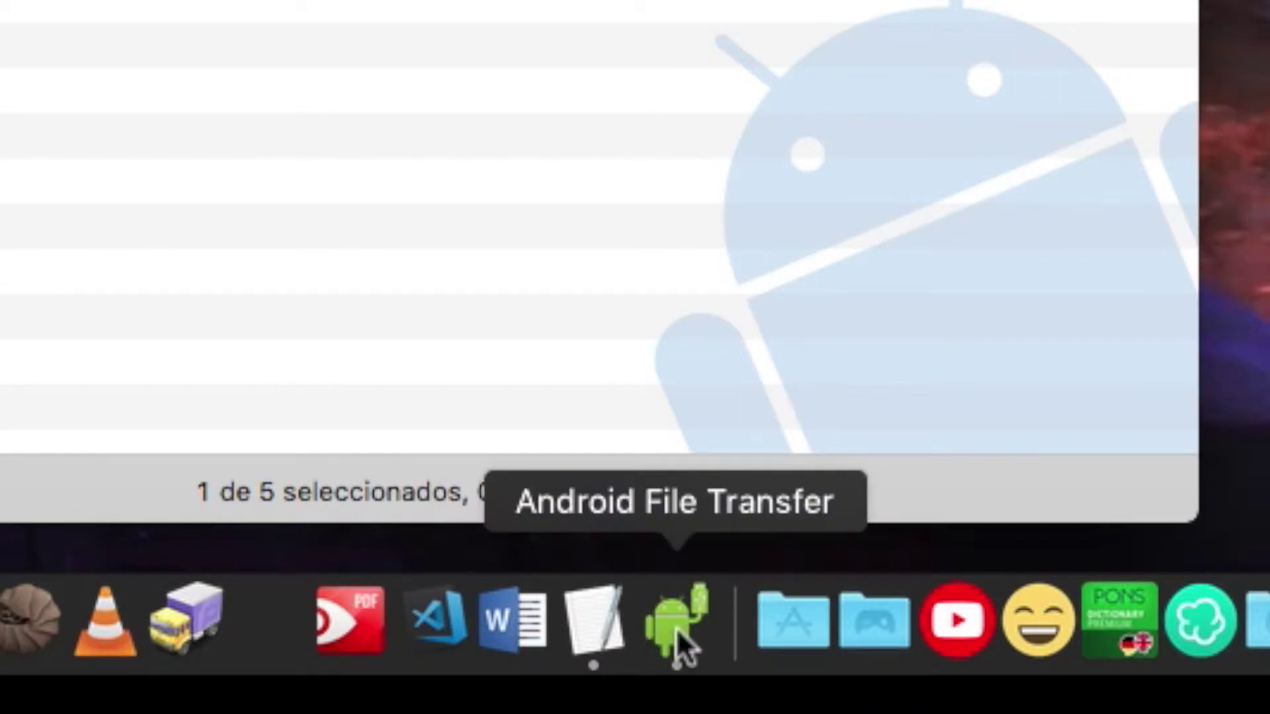
right_click(676, 625)
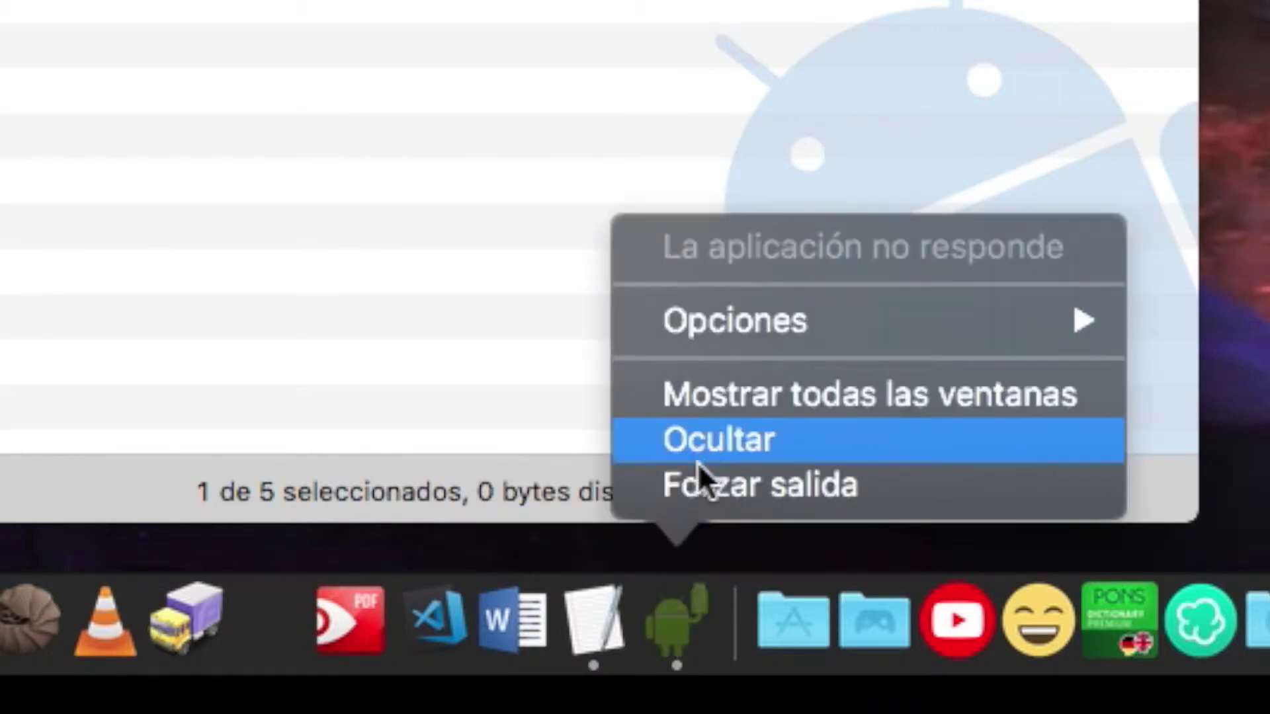
left_click(699, 468)
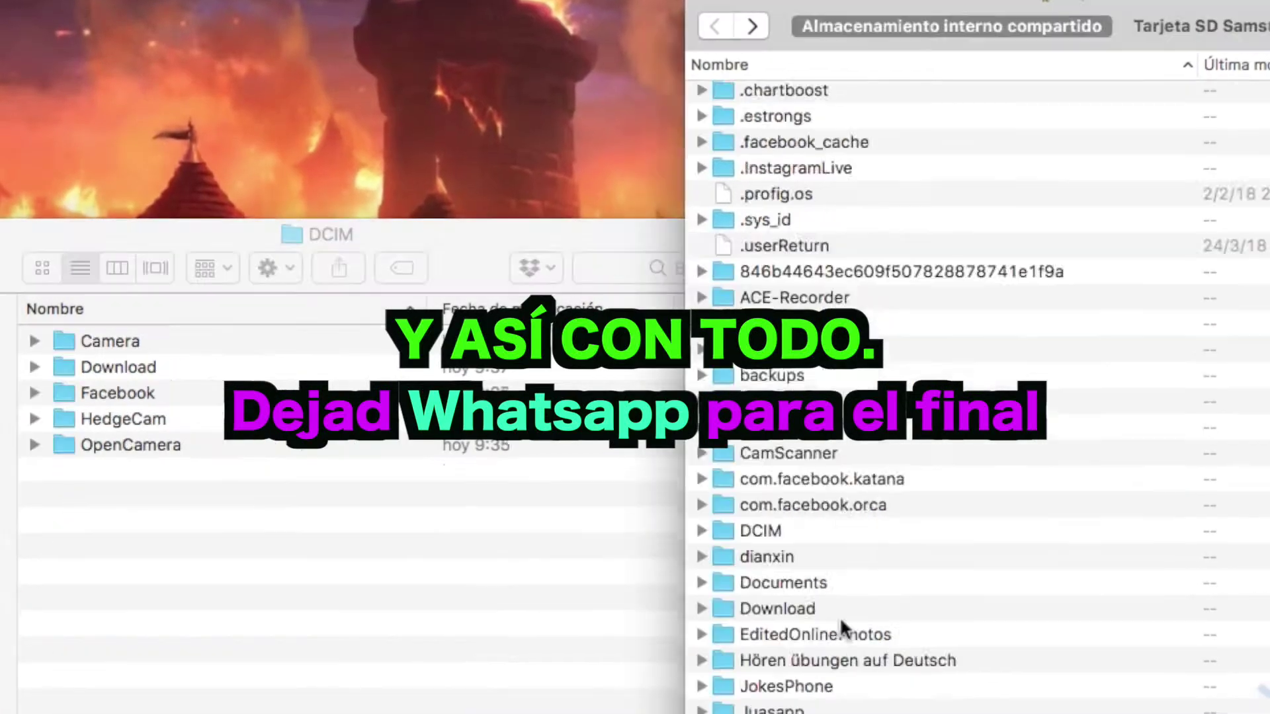
Copy the phone's remaining folders, including Movies, Pictures and SoundRecorder, into the RESCATE BQ AQUARIS U Lite folder
scroll(791, 633, "down", 5)
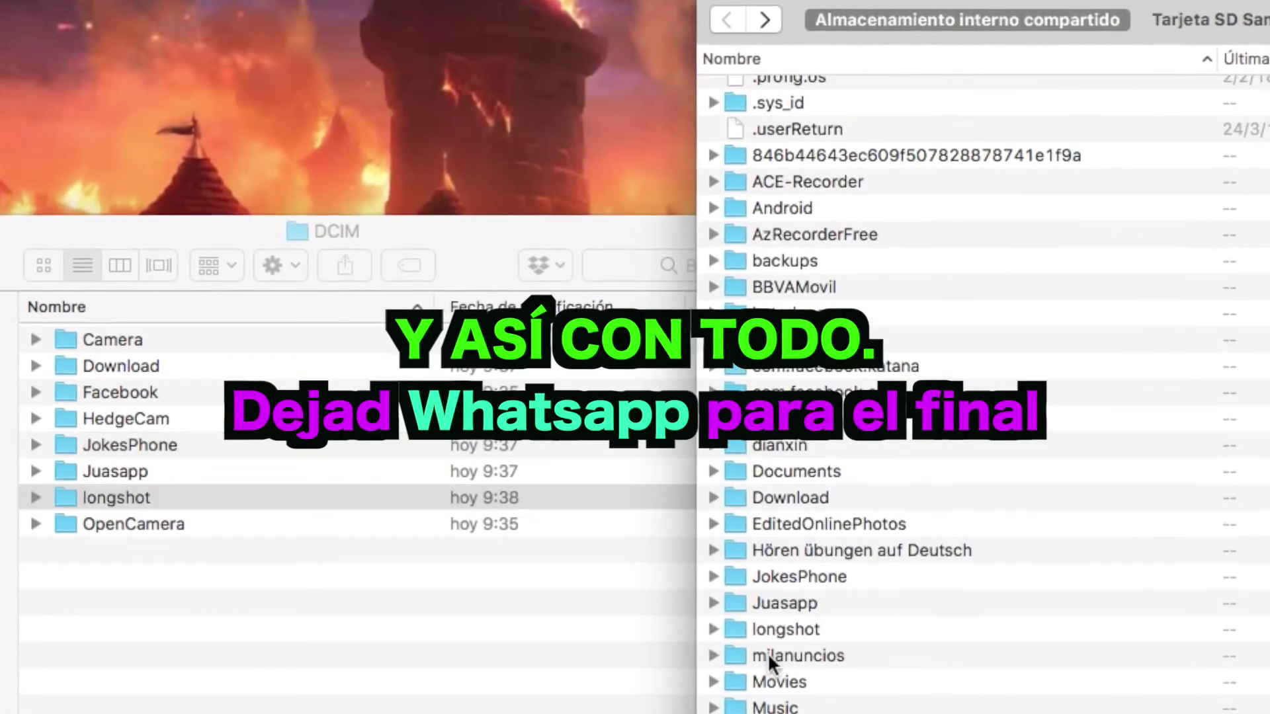
left_click_drag(767, 652, 703, 681)
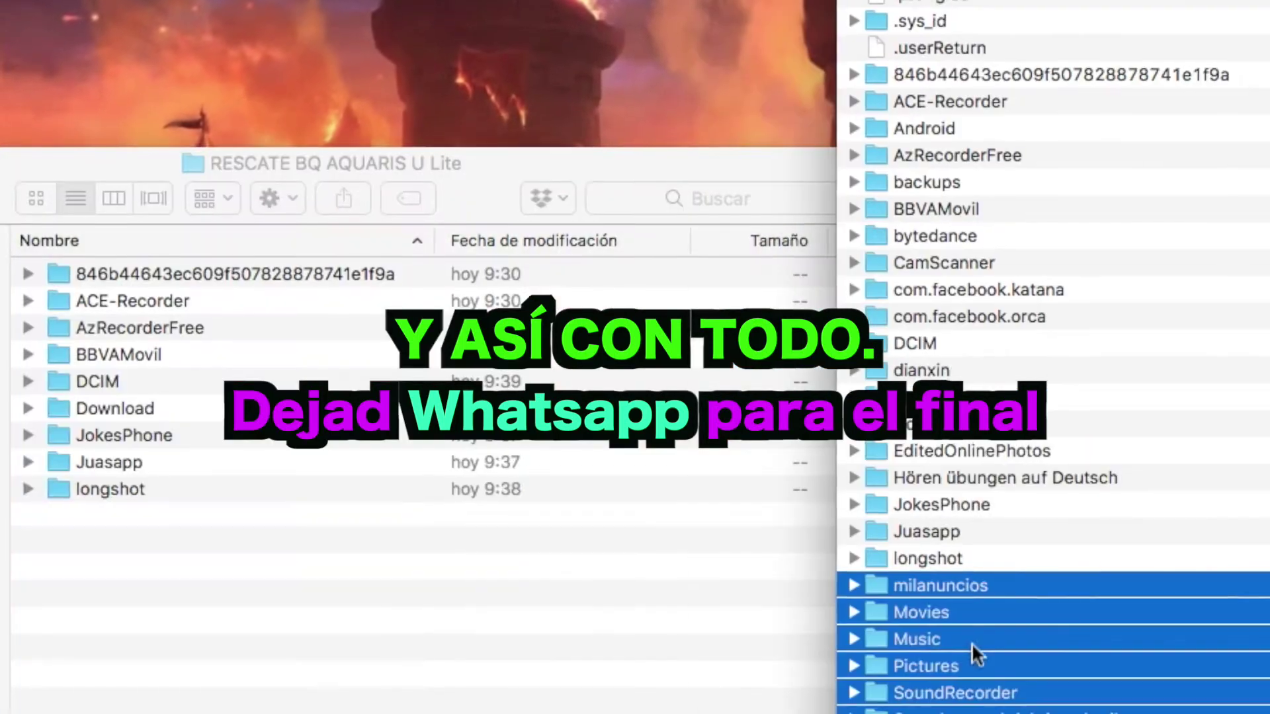
left_click_drag(971, 643, 589, 609)
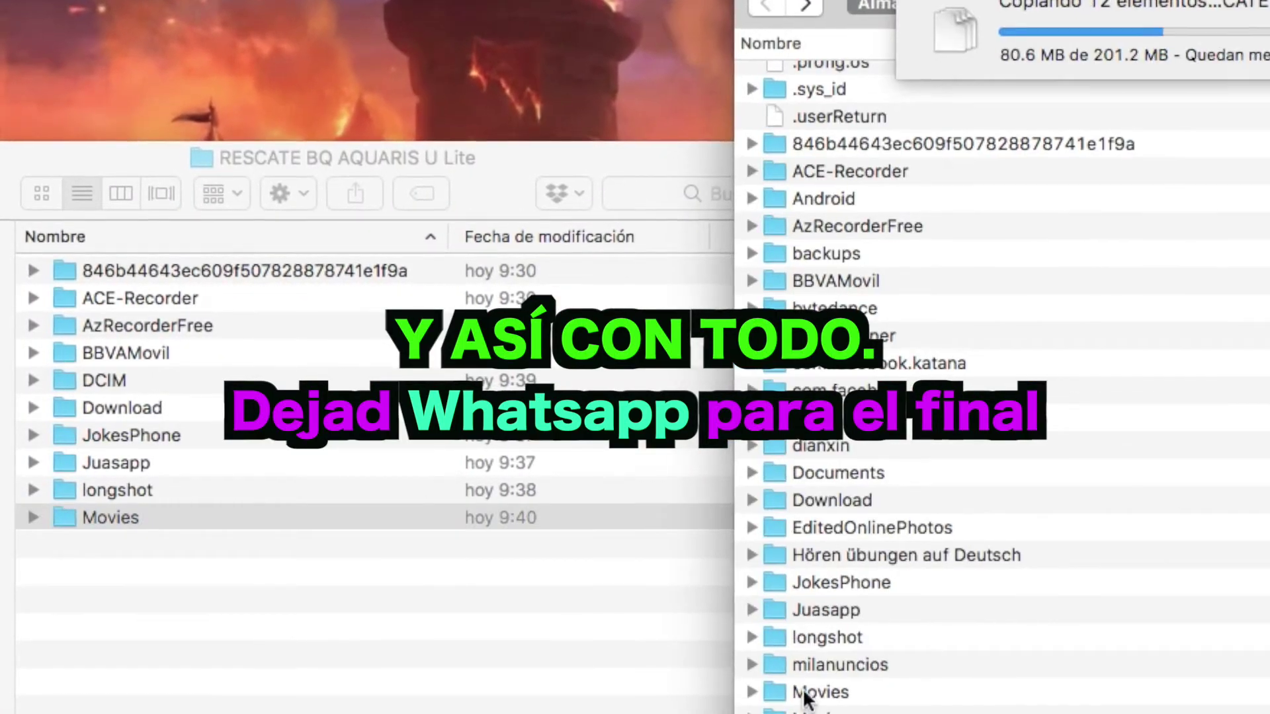
left_click_drag(799, 68, 691, 220)
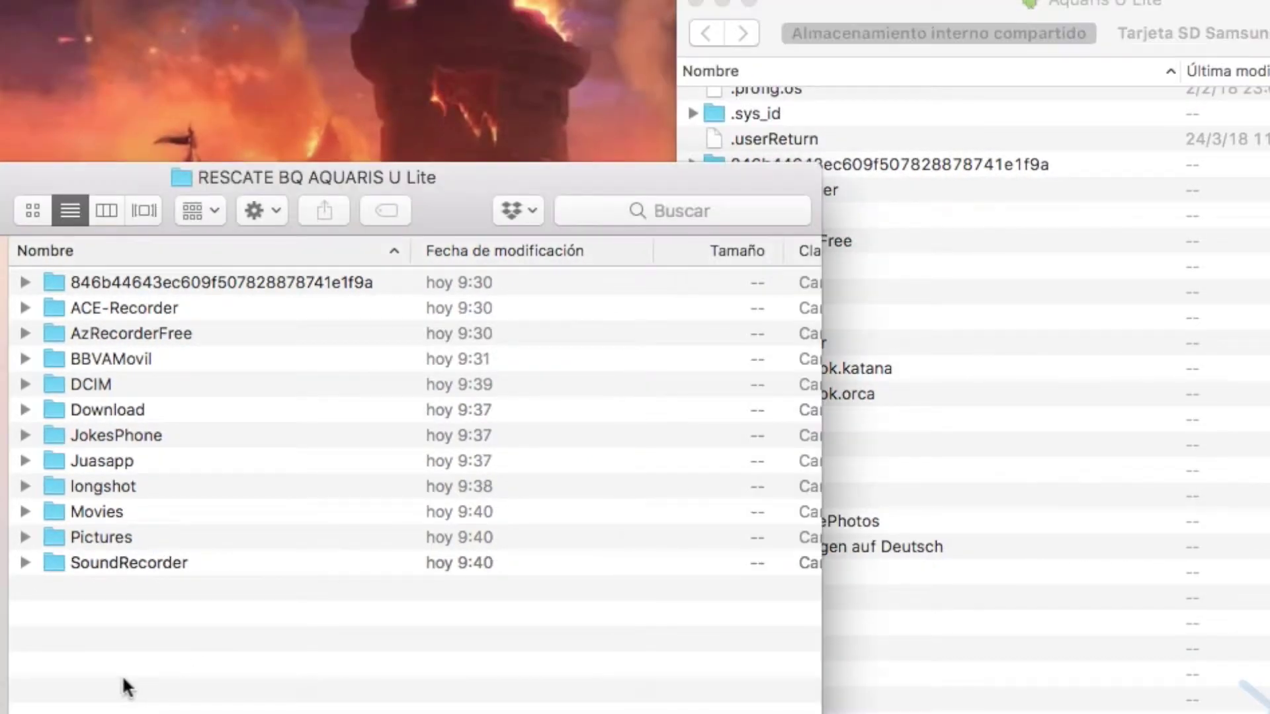
Create a new folder named "WHATAPPS" inside the RESCATE BQ AQUARIS U Lite folder
right_click(122, 675)
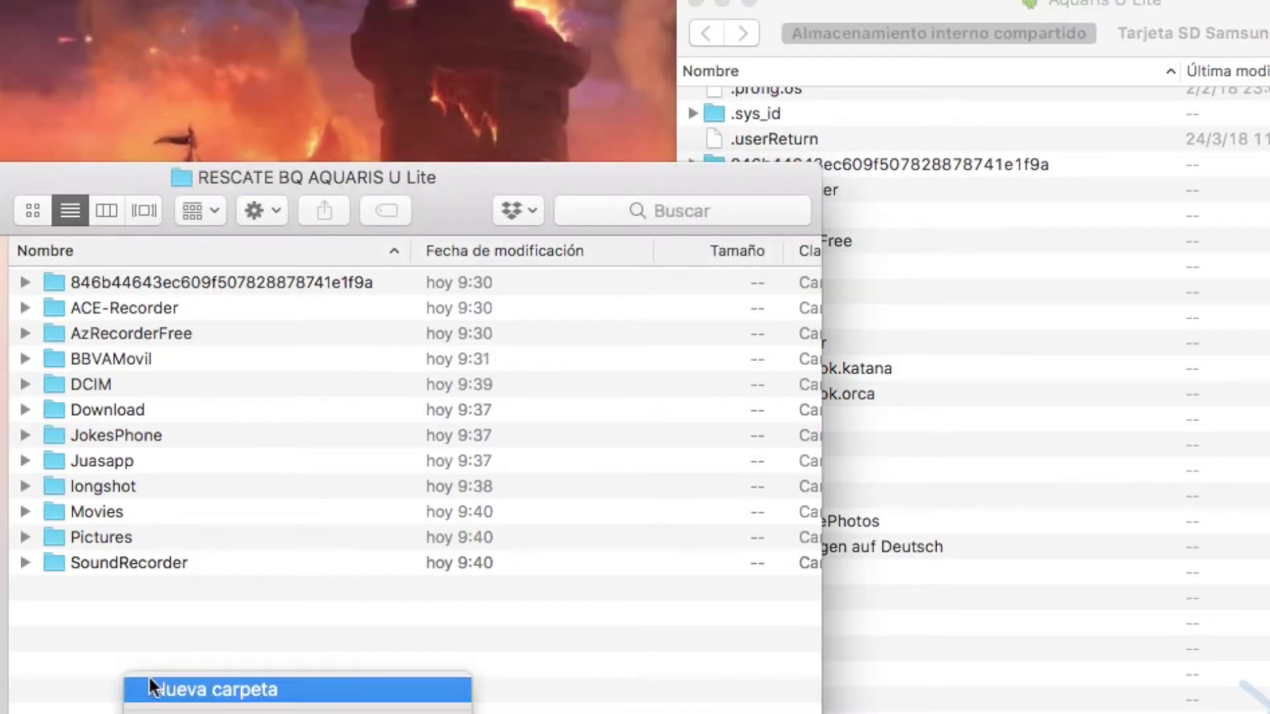
left_click(197, 680)
type("W")
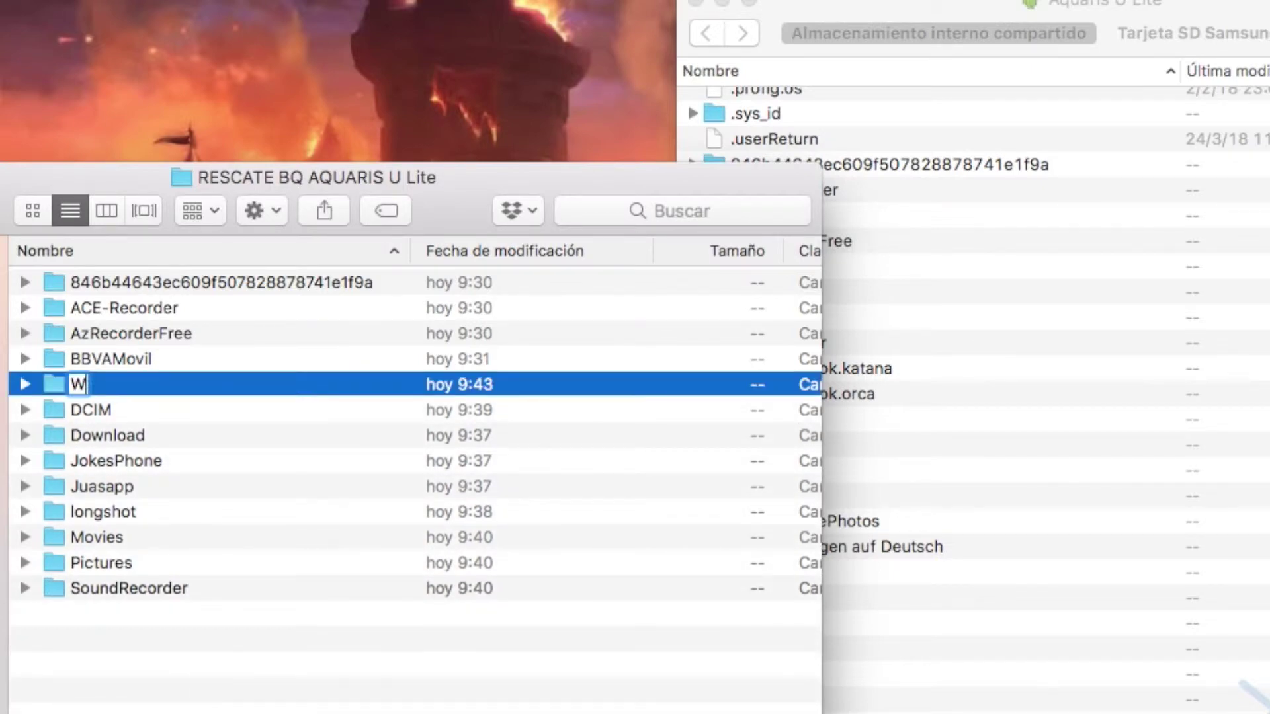
type("HATAPPS")
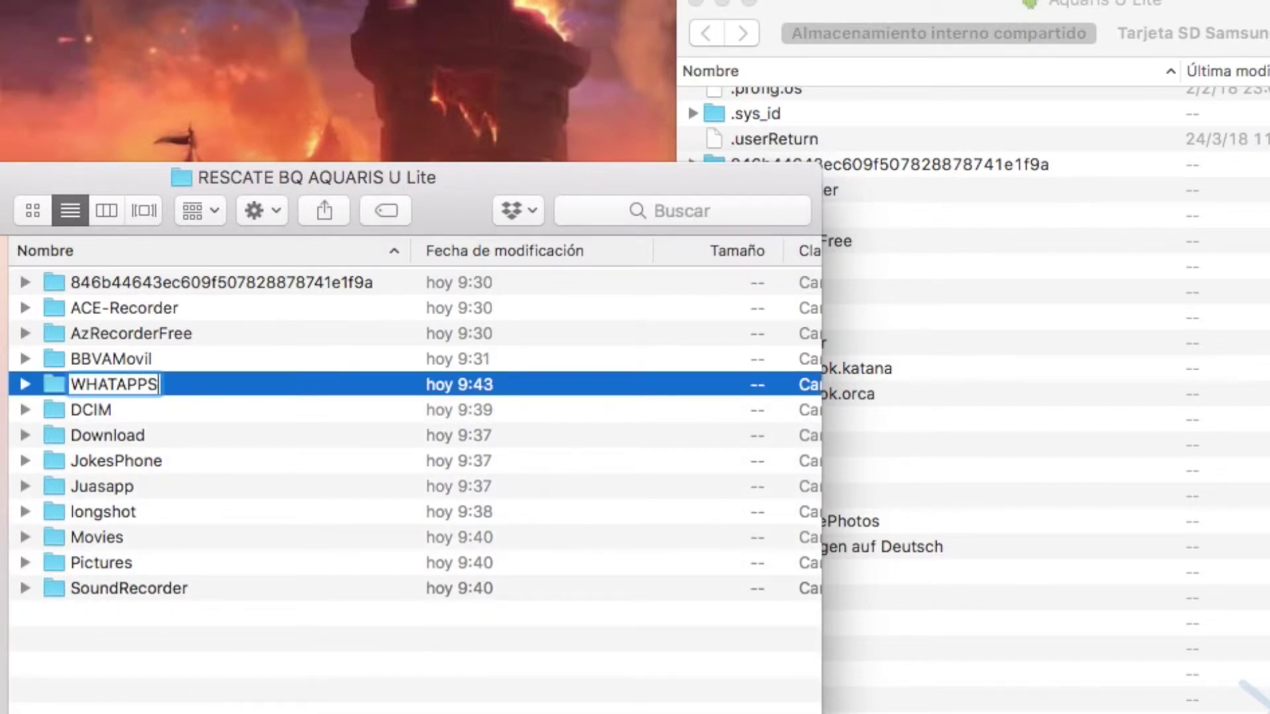
key("Return")
Examine the .Shared, .trash, Backups and Databases folders inside the phone's WhatsApp folder for content worth copying
left_click(688, 152)
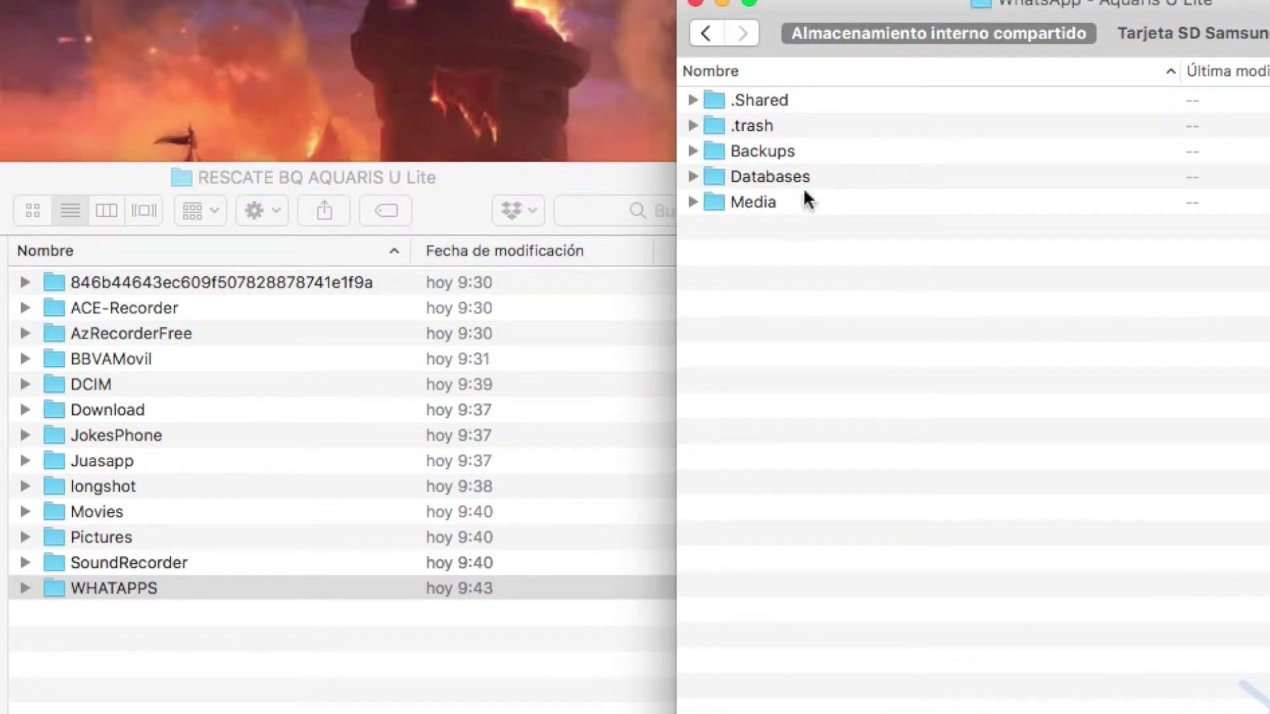
double_click(767, 101)
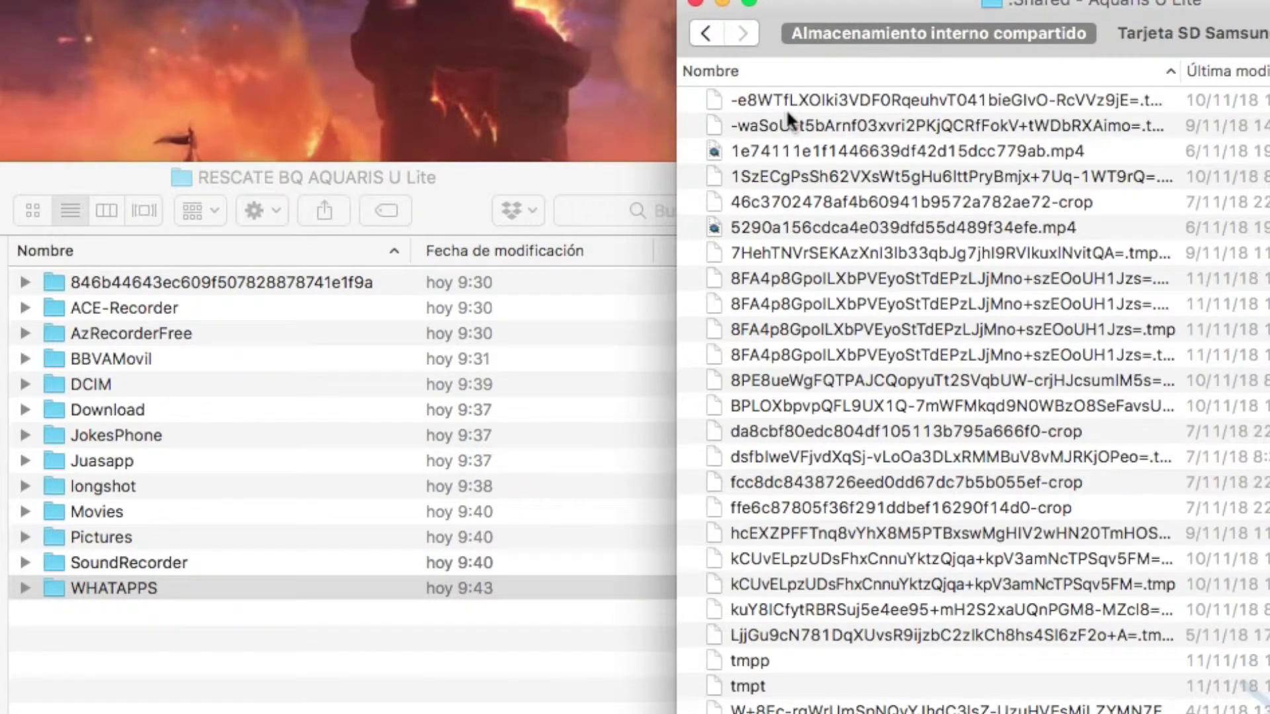
left_click(700, 34)
double_click(753, 127)
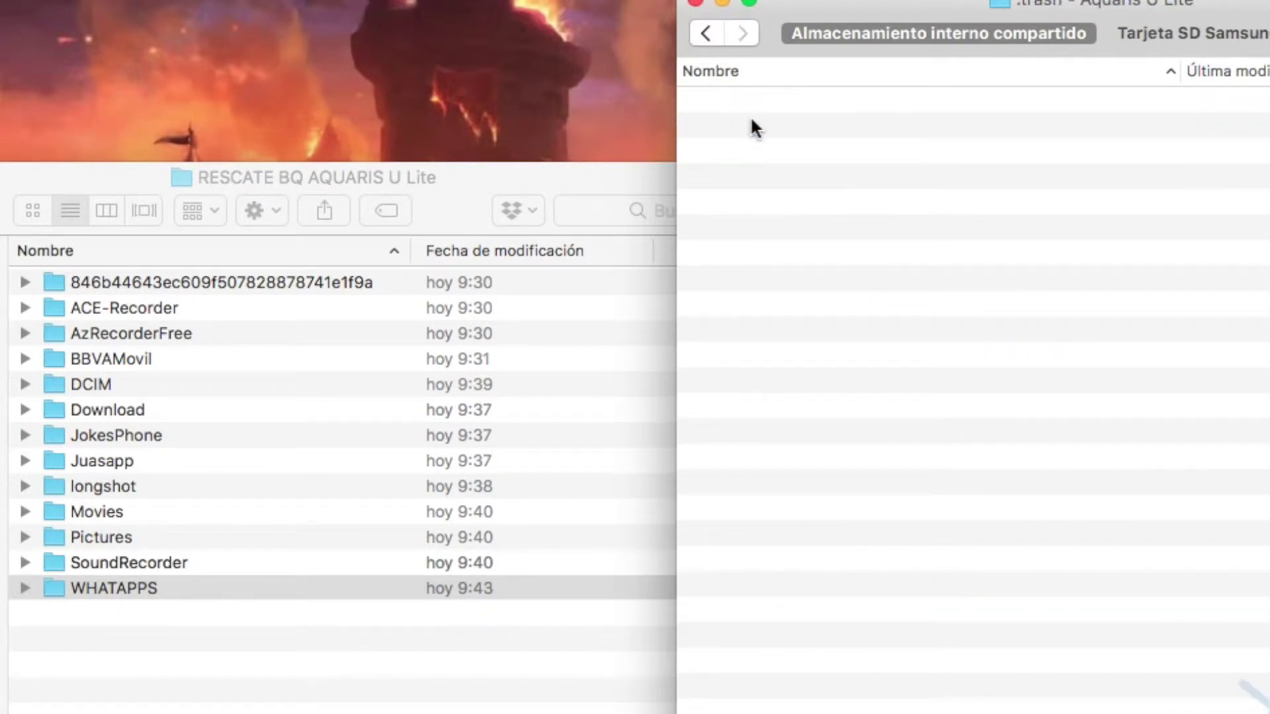
left_click(706, 33)
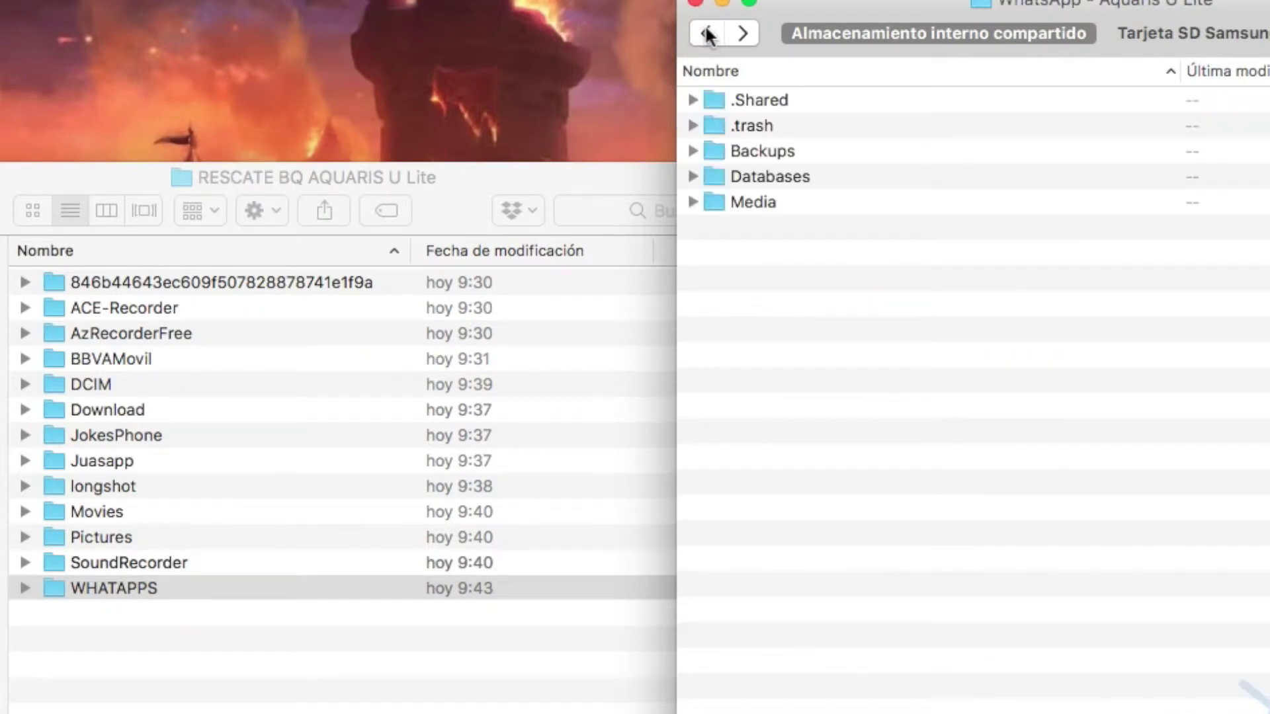
double_click(780, 154)
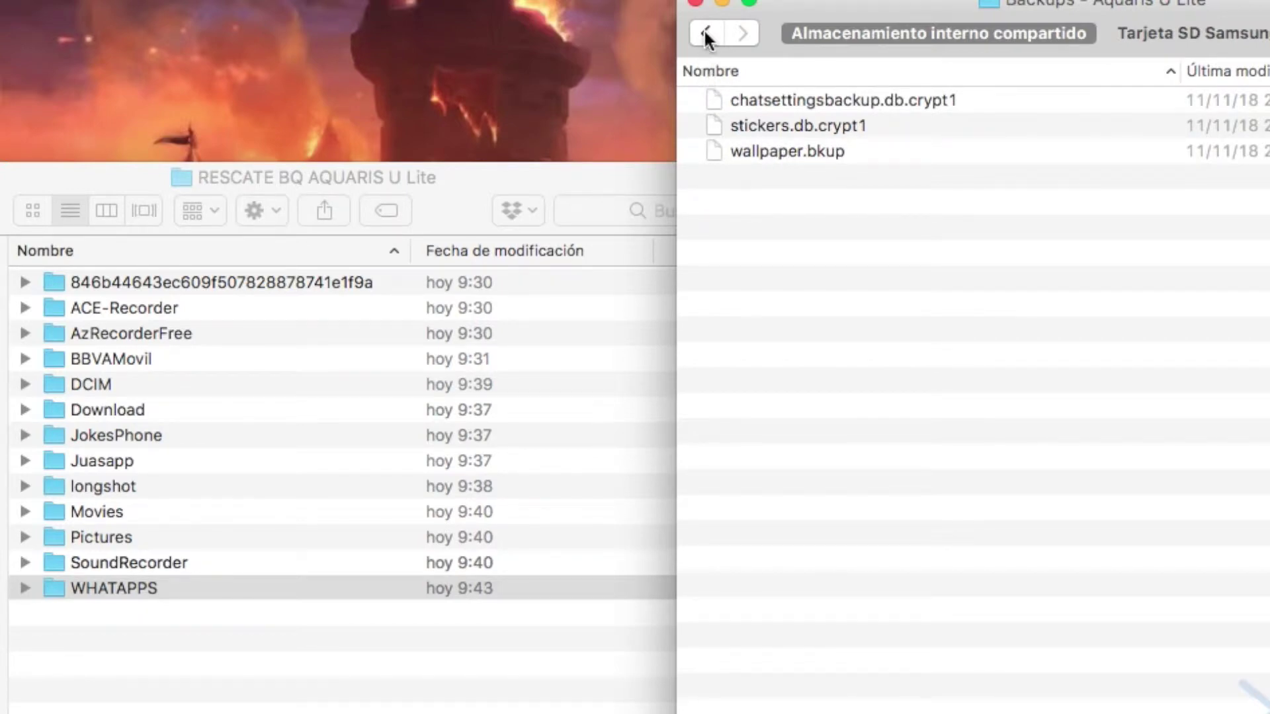
left_click(760, 101)
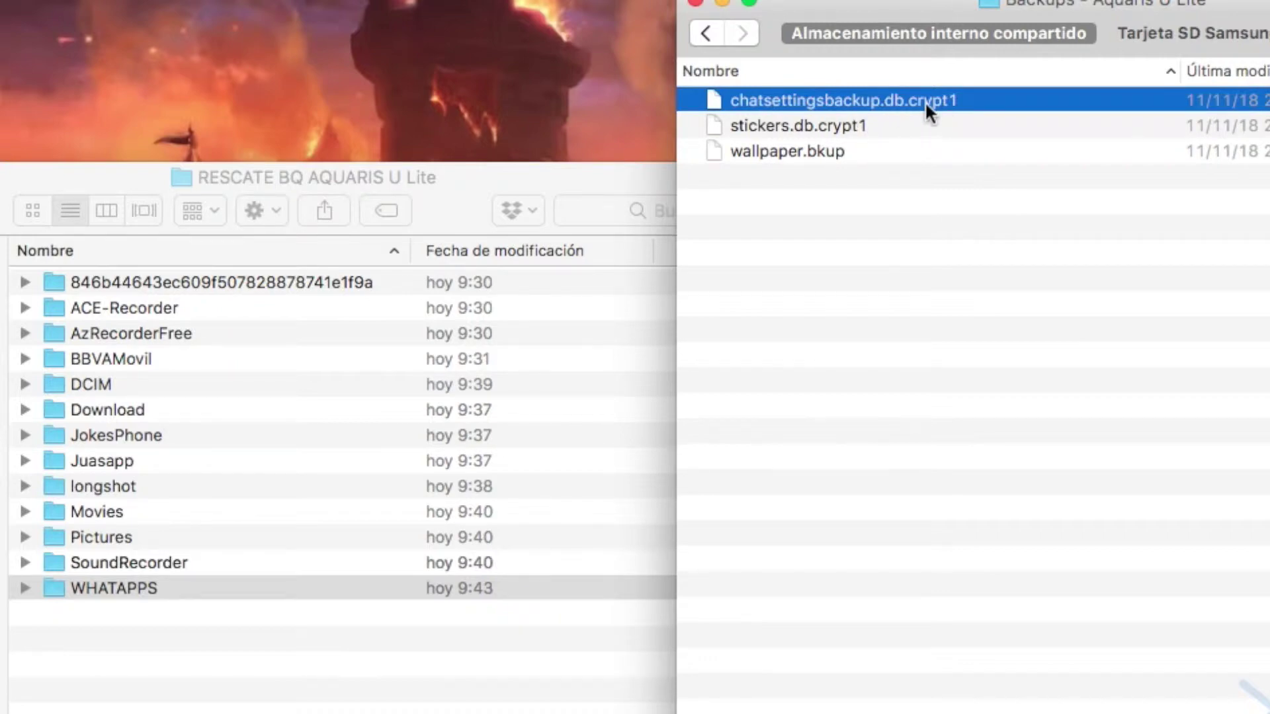
left_click(711, 33)
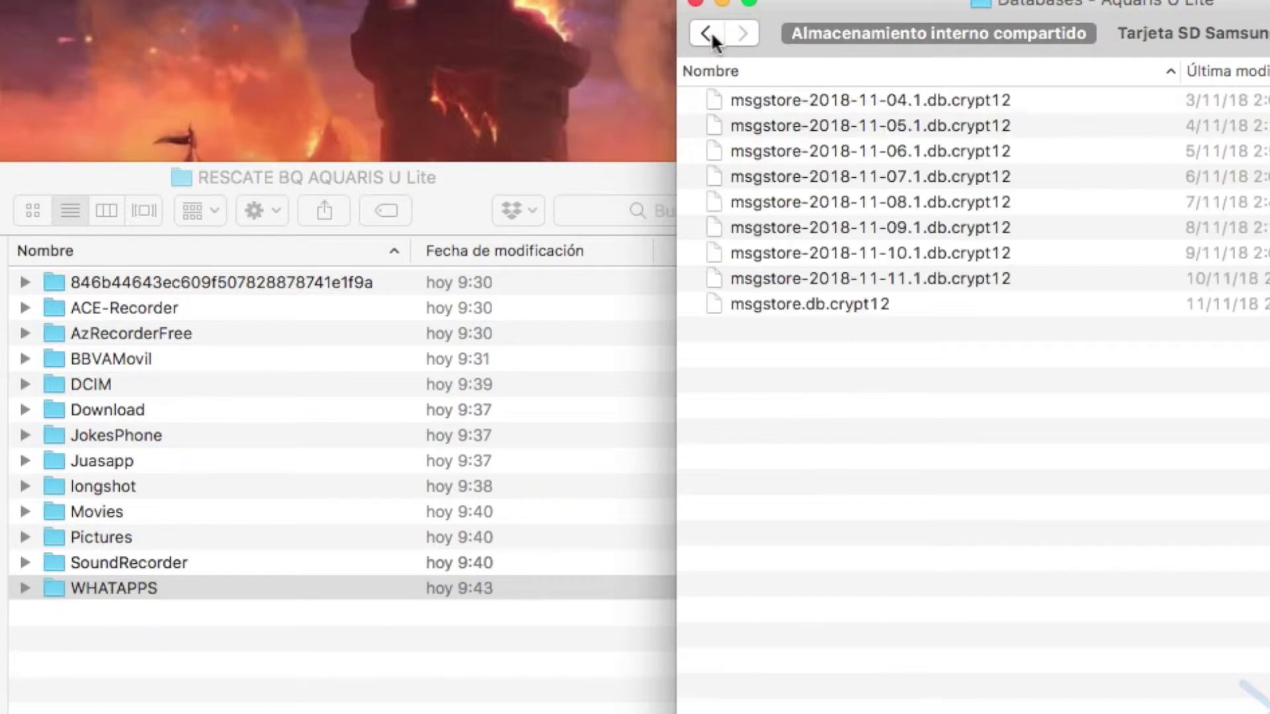
left_click(711, 31)
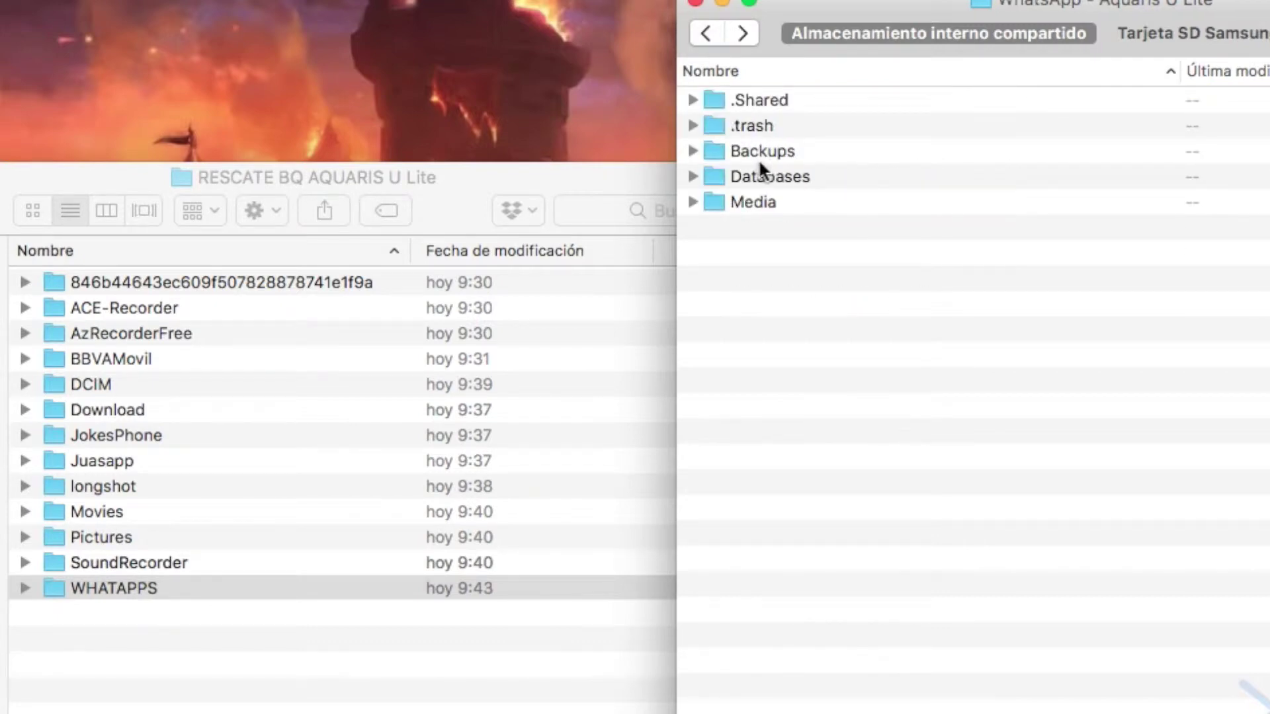
Copy the Backups folder from the phone's WhatsApp folder into the WHATAPPS folder on the Mac
double_click(771, 203)
left_click(706, 33)
left_click_drag(785, 241, 727, 151)
left_click(807, 327)
double_click(117, 584)
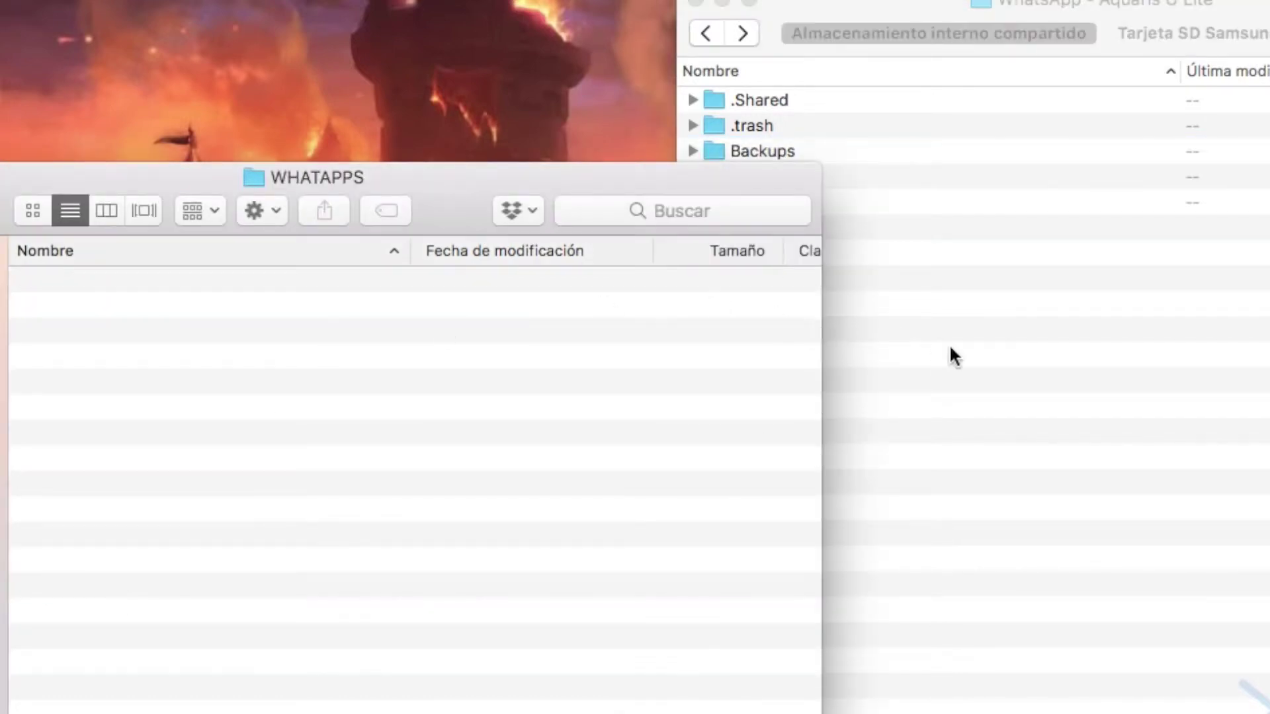
left_click(951, 348)
left_click_drag(742, 150, 349, 420)
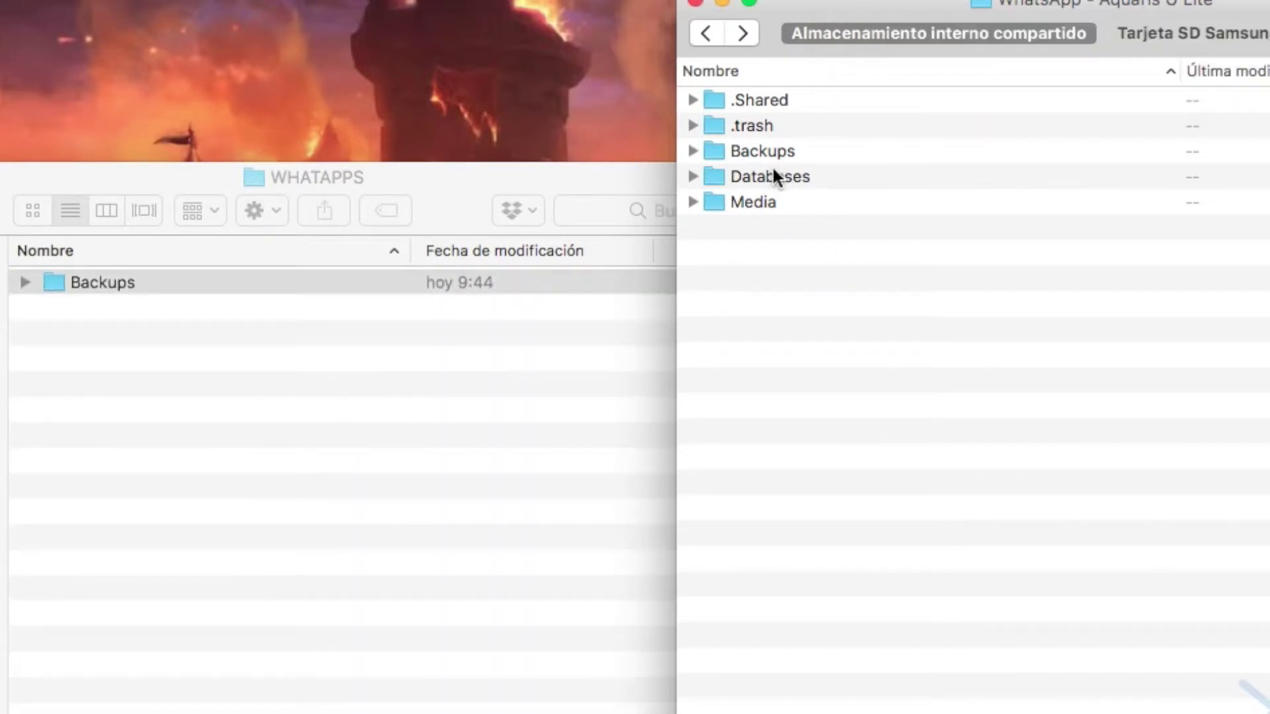
Try to copy the phone's WhatsApp Databases and Media folders into the WHATAPPS folder
left_click_drag(777, 176, 530, 349)
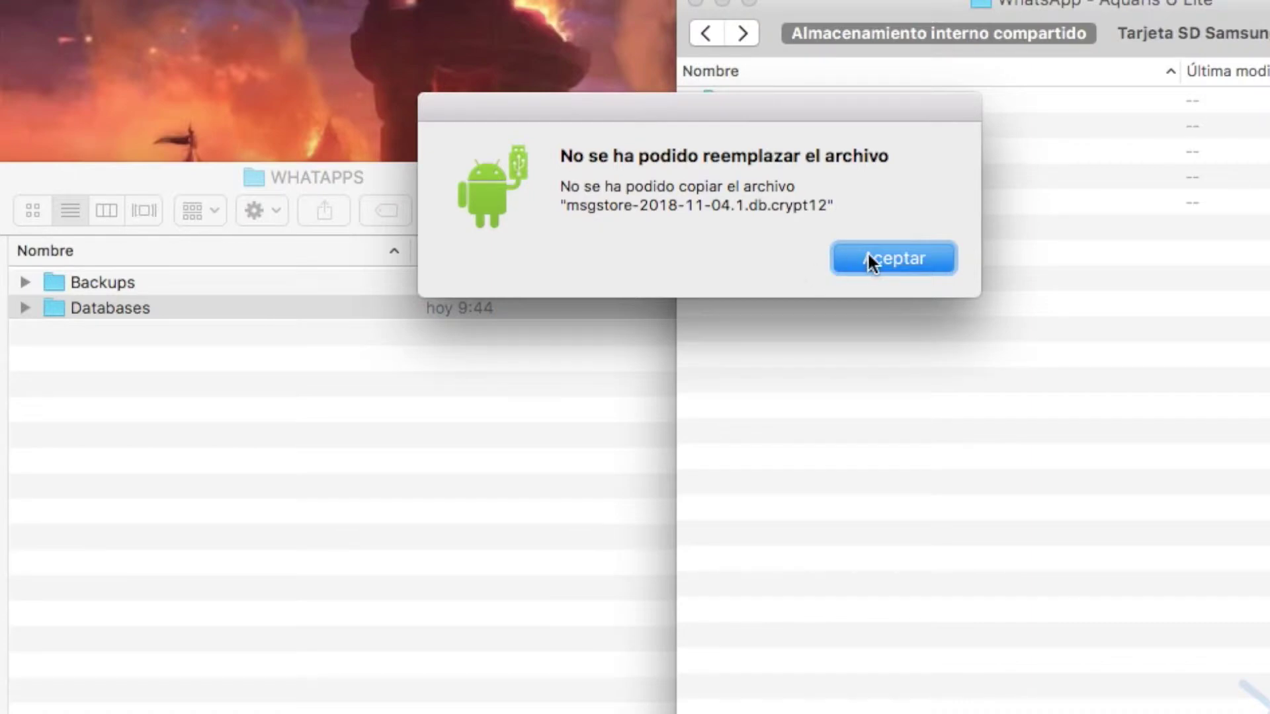
left_click(867, 255)
left_click(867, 255)
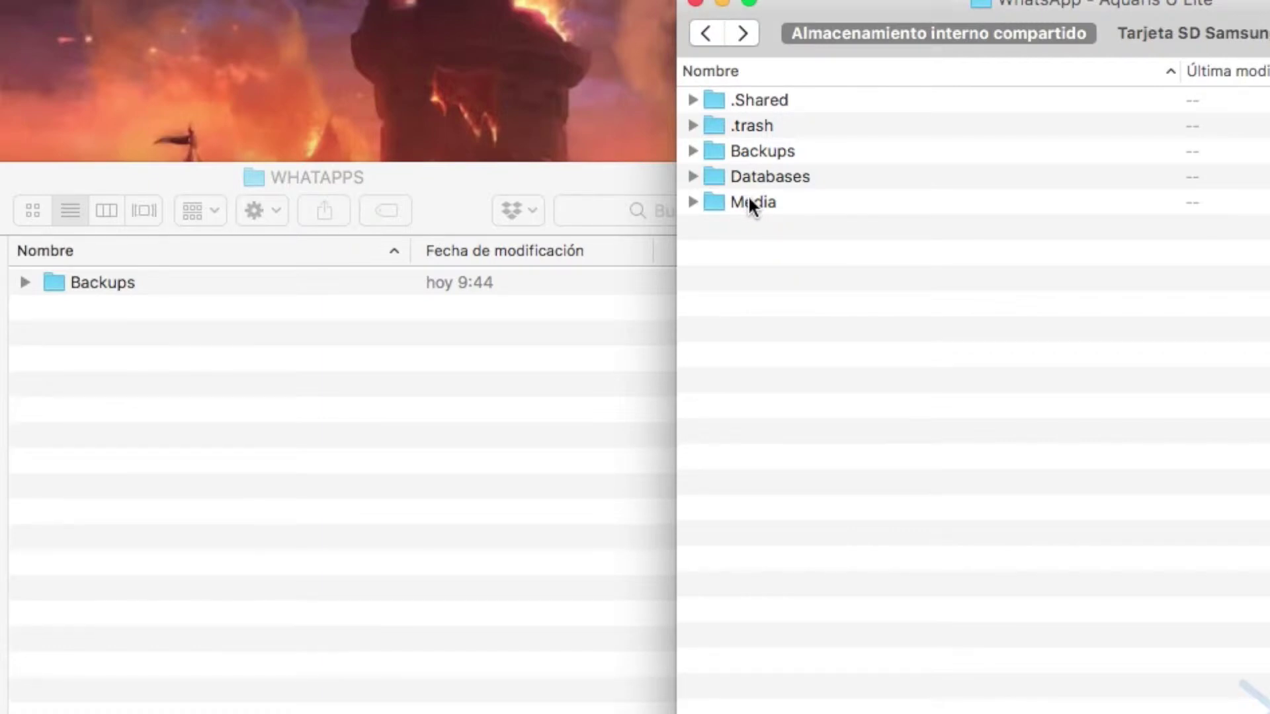
left_click_drag(749, 202, 448, 407)
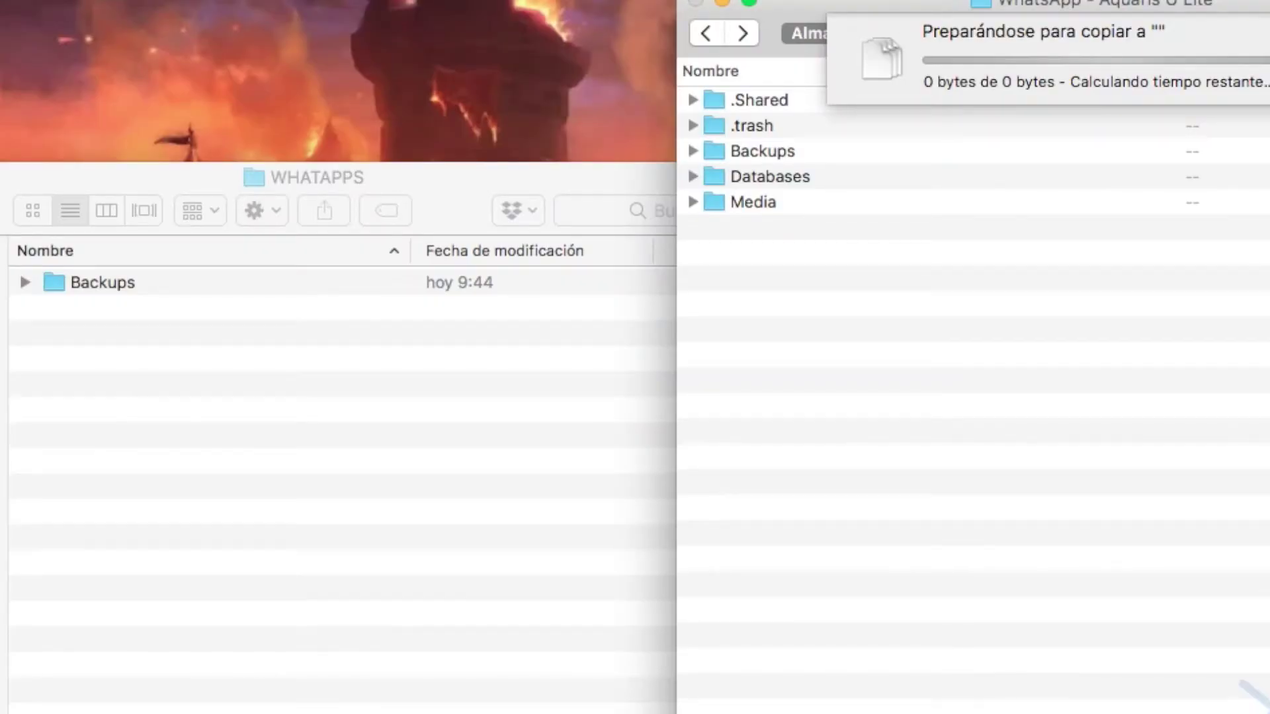
Create a new folder named "MEDIA" inside the WHATAPPS folder
right_click(229, 510)
left_click(284, 520)
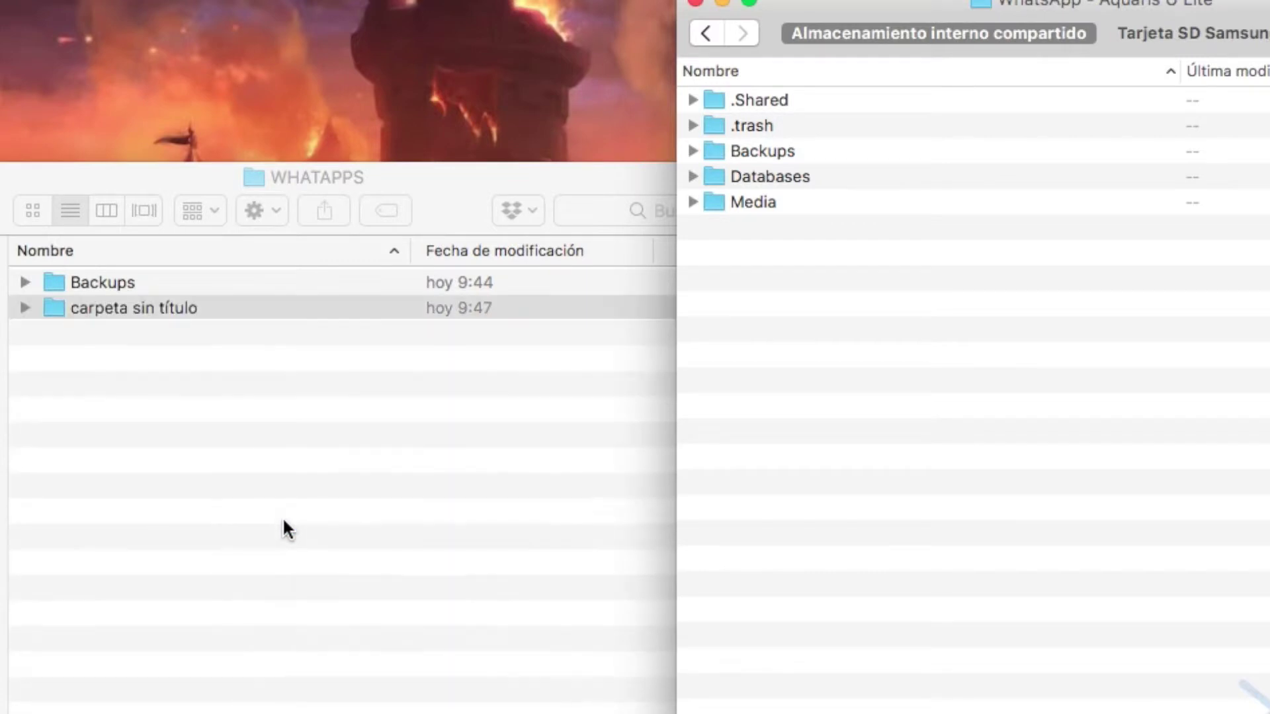
type("MEDIA")
key("Return")
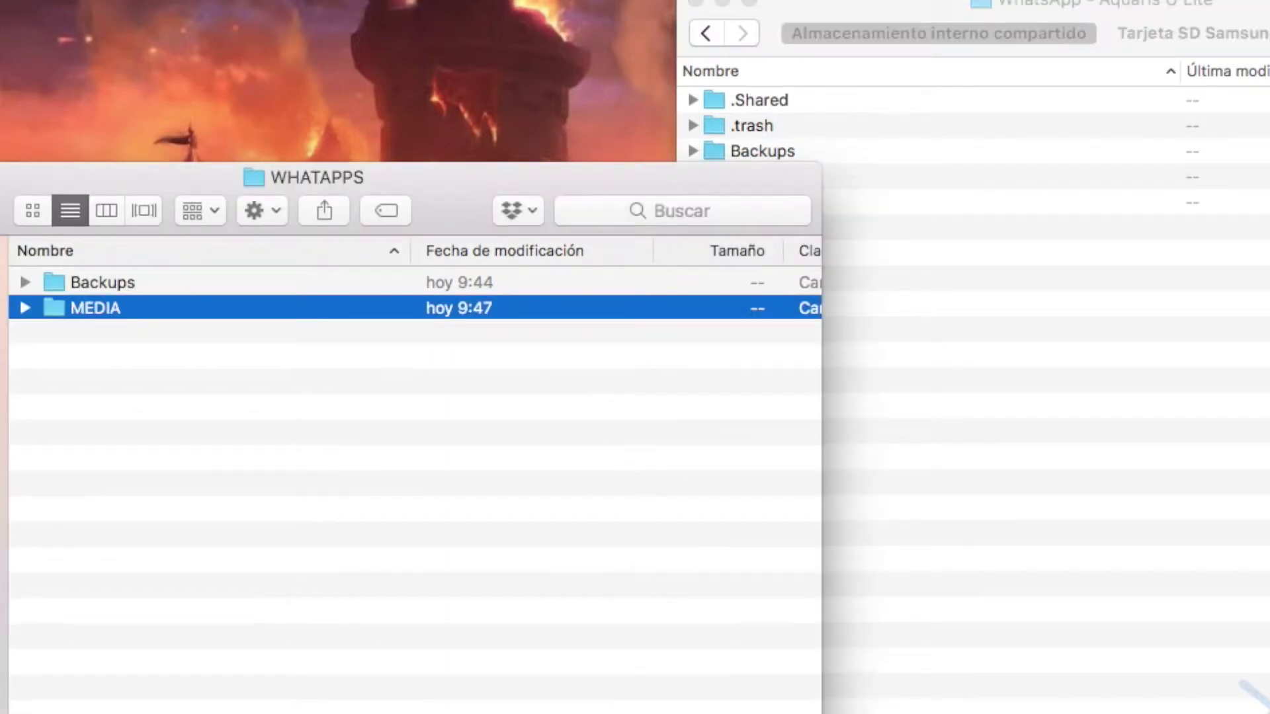
Copy the WallPaper, WhatsApp Animated Gifs, WhatsApp Audio and WhatsApp Documents folders from the phone's Media folder into the MEDIA folder on the Mac
left_click(1067, 399)
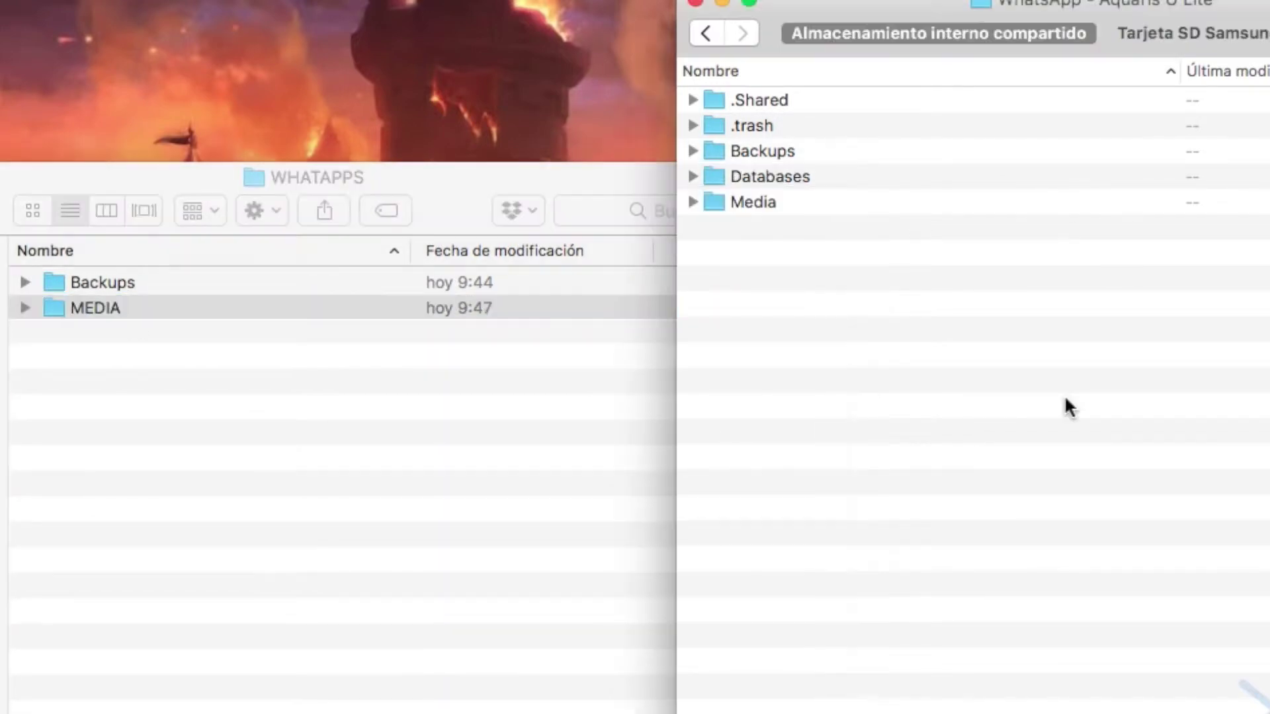
double_click(771, 201)
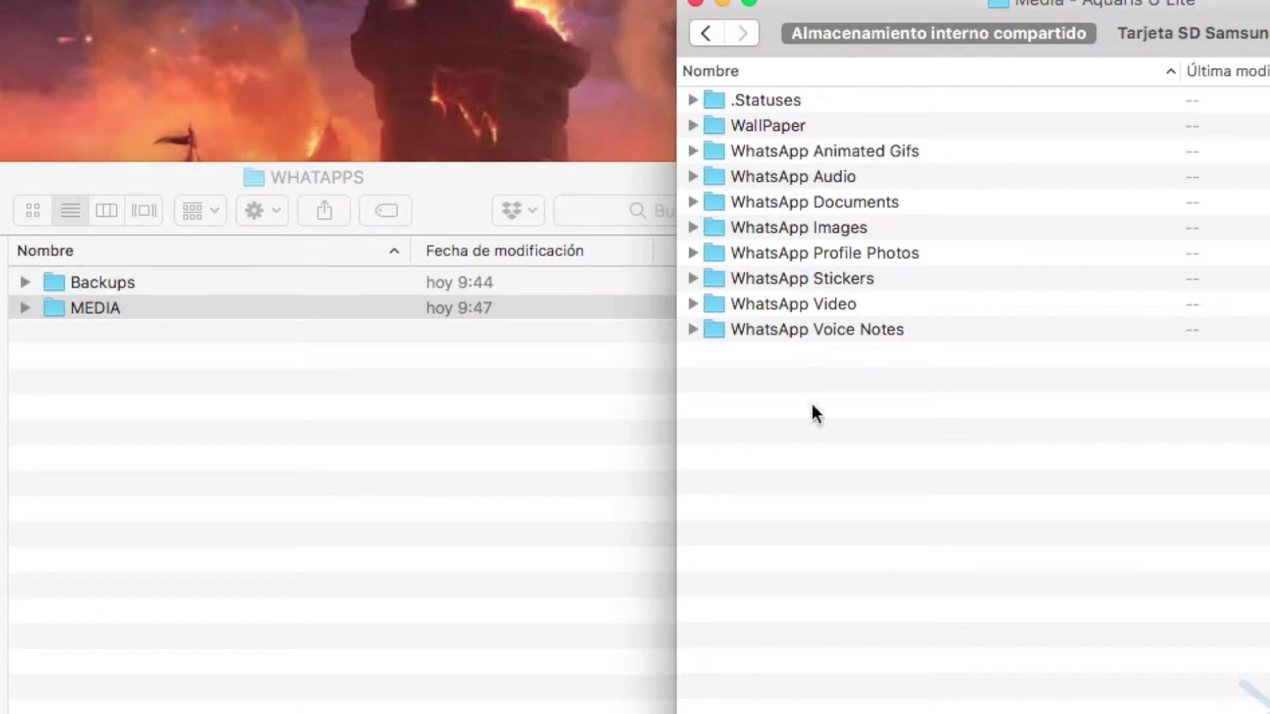
left_click(236, 307)
double_click(237, 307)
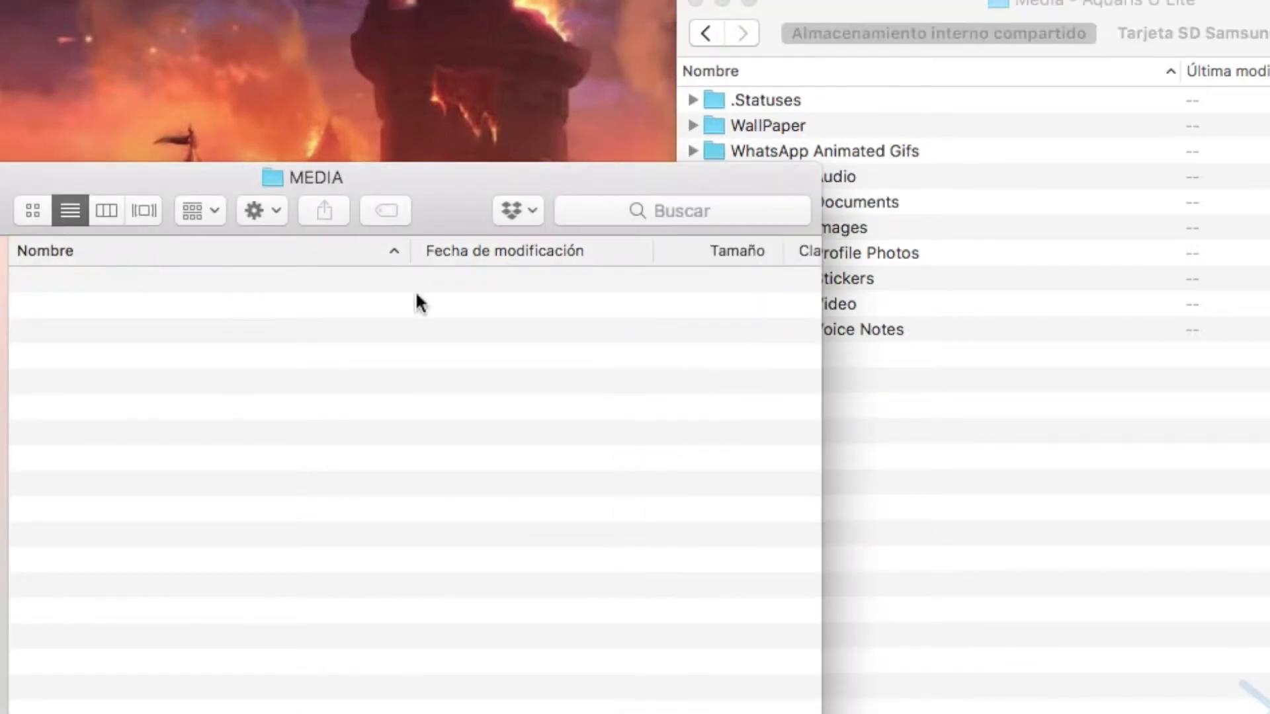
left_click(1011, 349)
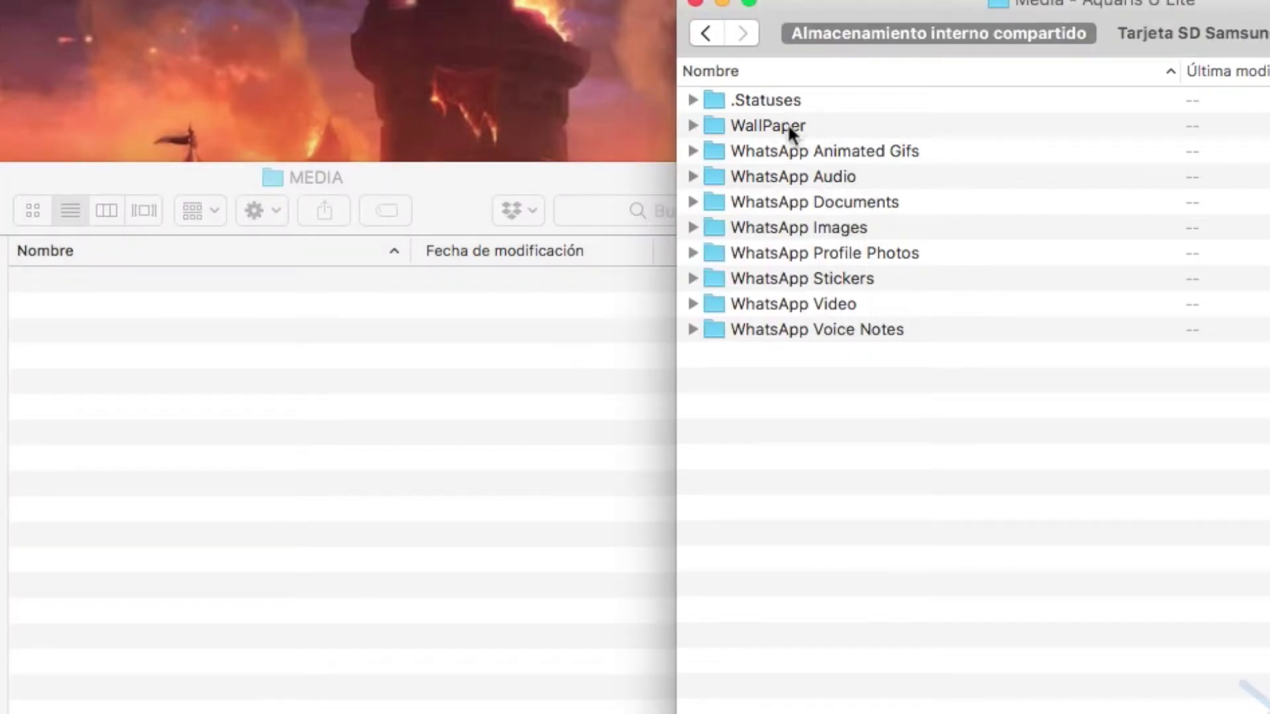
left_click_drag(774, 132, 394, 367)
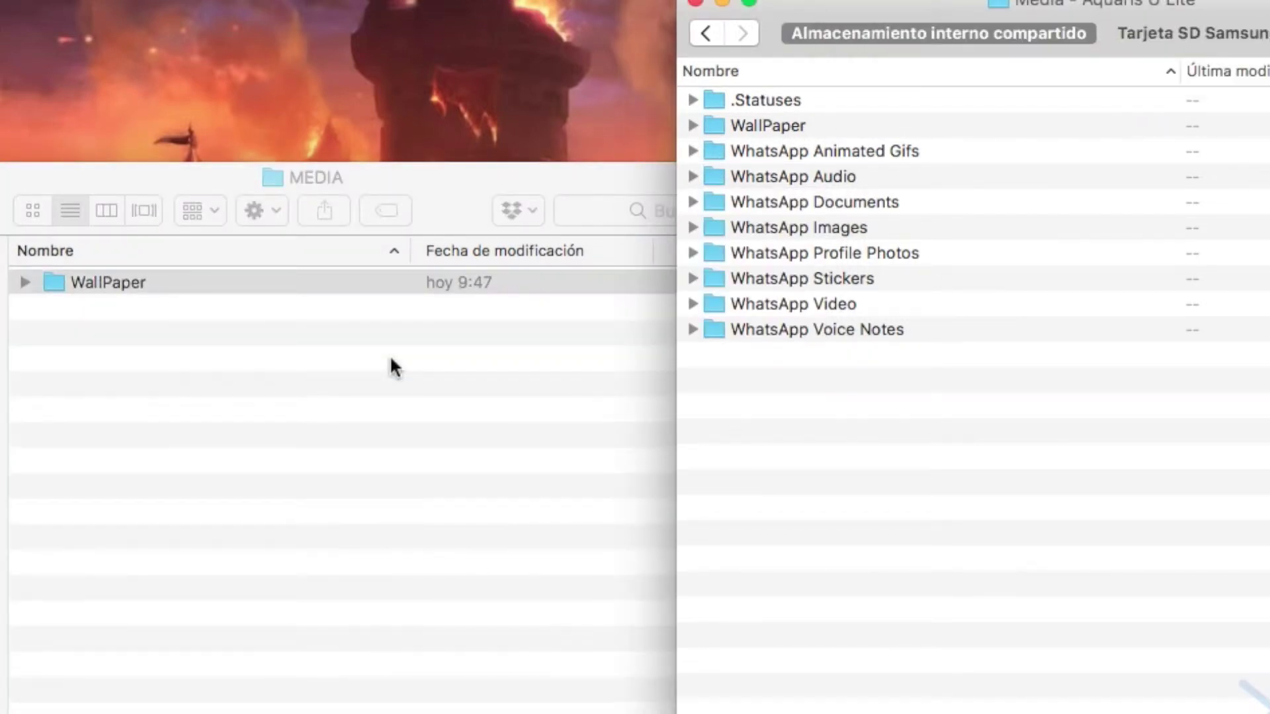
left_click_drag(865, 145, 277, 449)
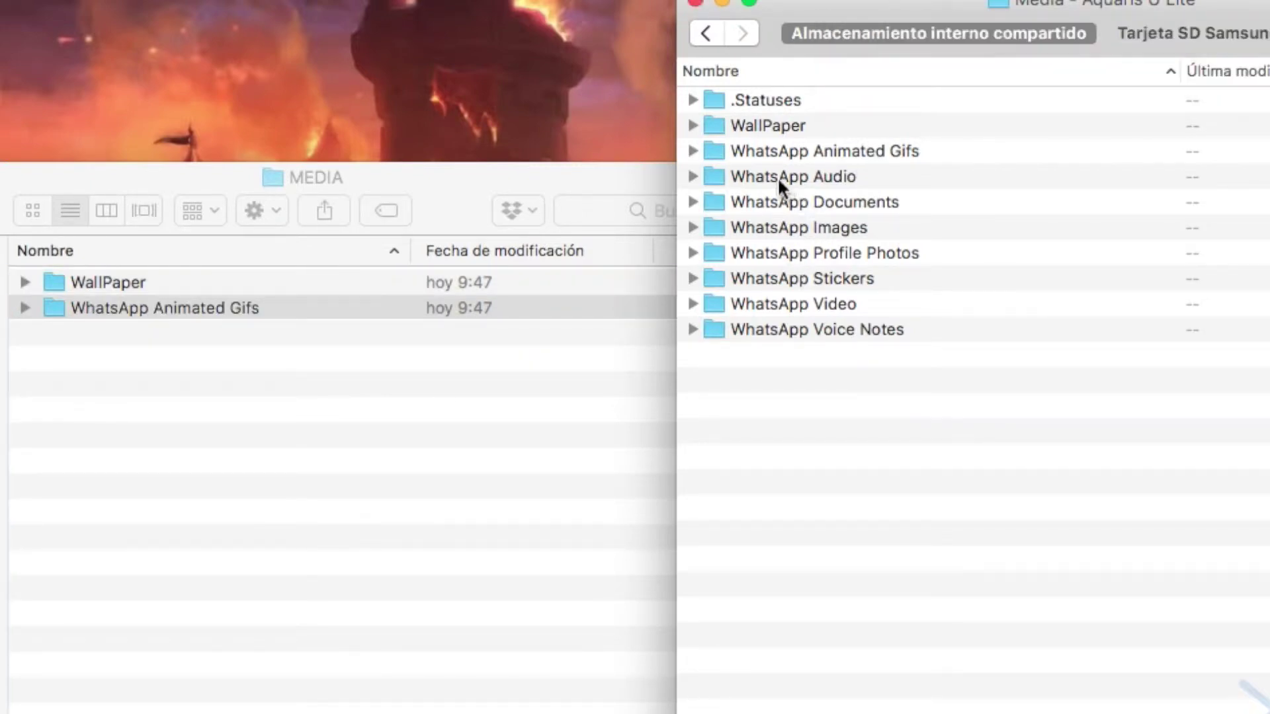
left_click_drag(776, 175, 303, 422)
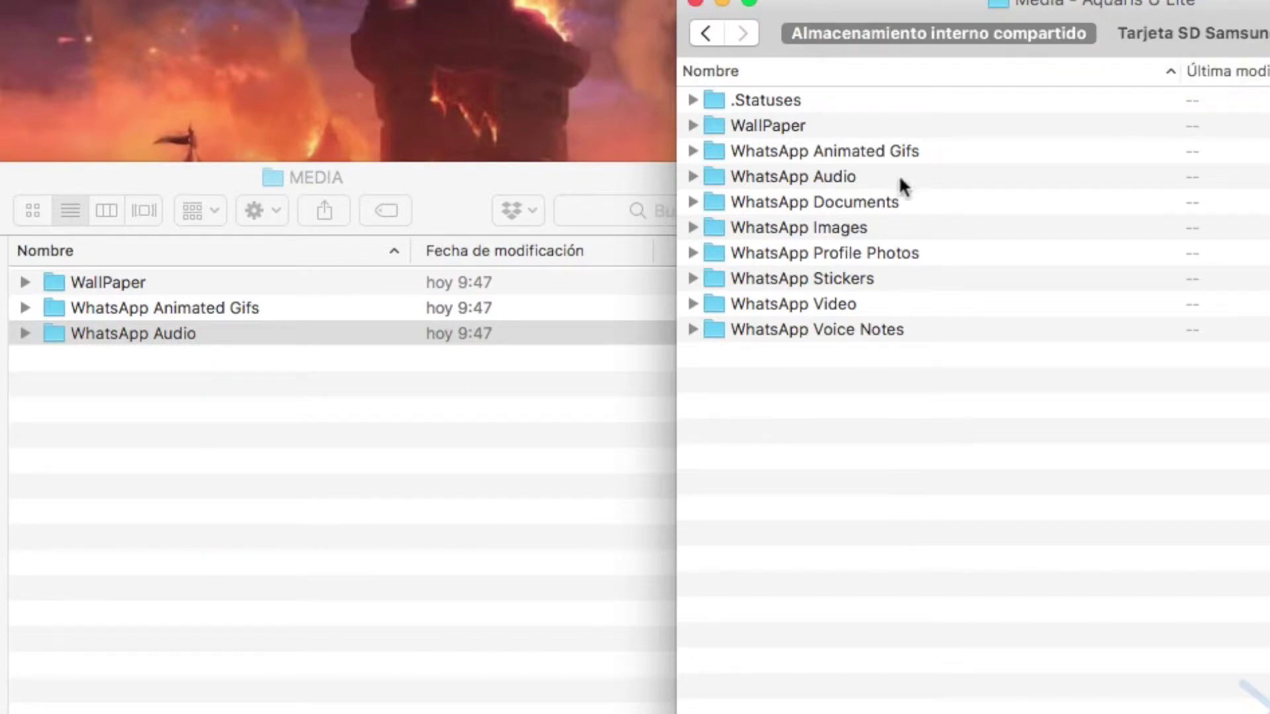
left_click_drag(848, 196, 474, 450)
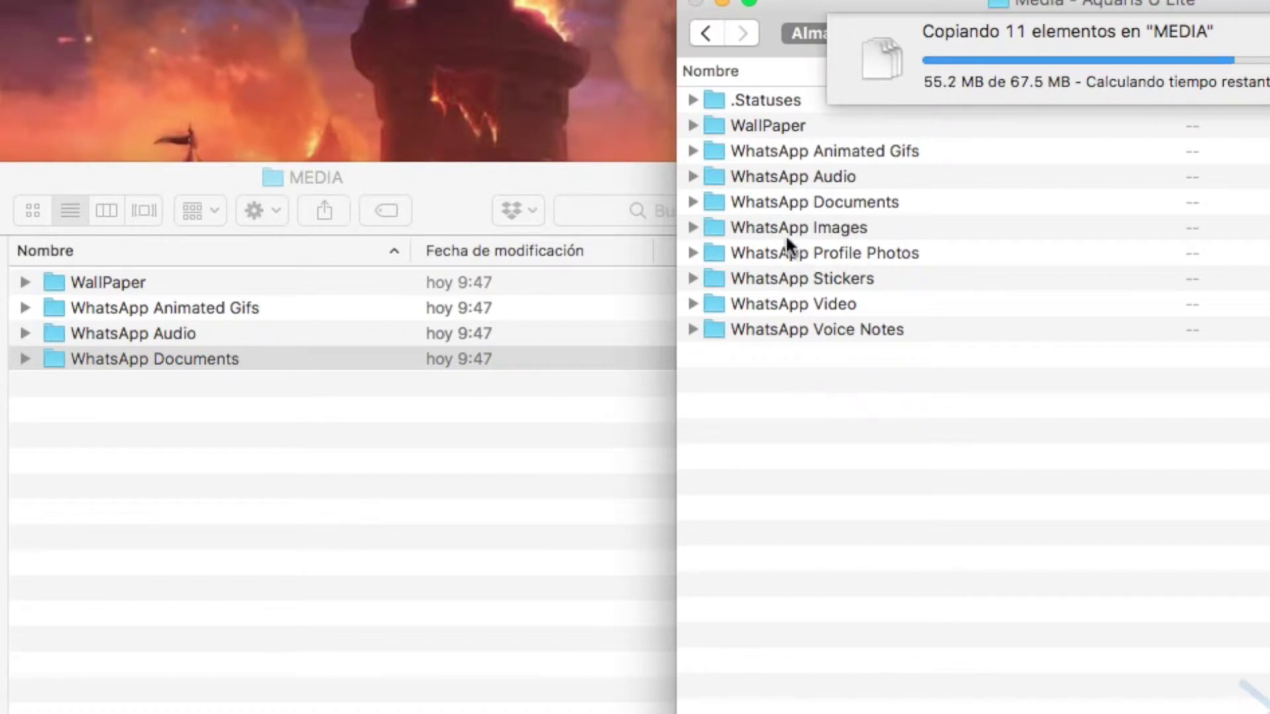
Try to copy the phone's WhatsApp Images folder into MEDIA, and open it on the phone to look through its image files
left_click_drag(778, 226, 445, 516)
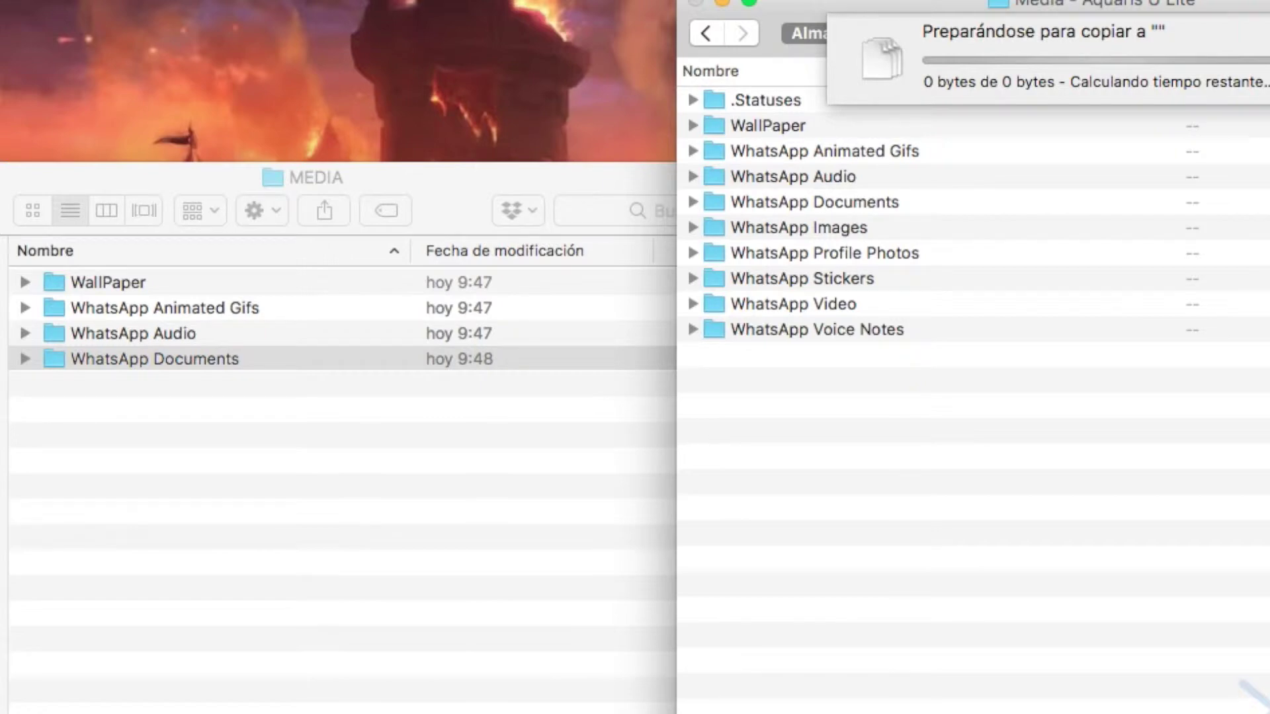
left_click(802, 232)
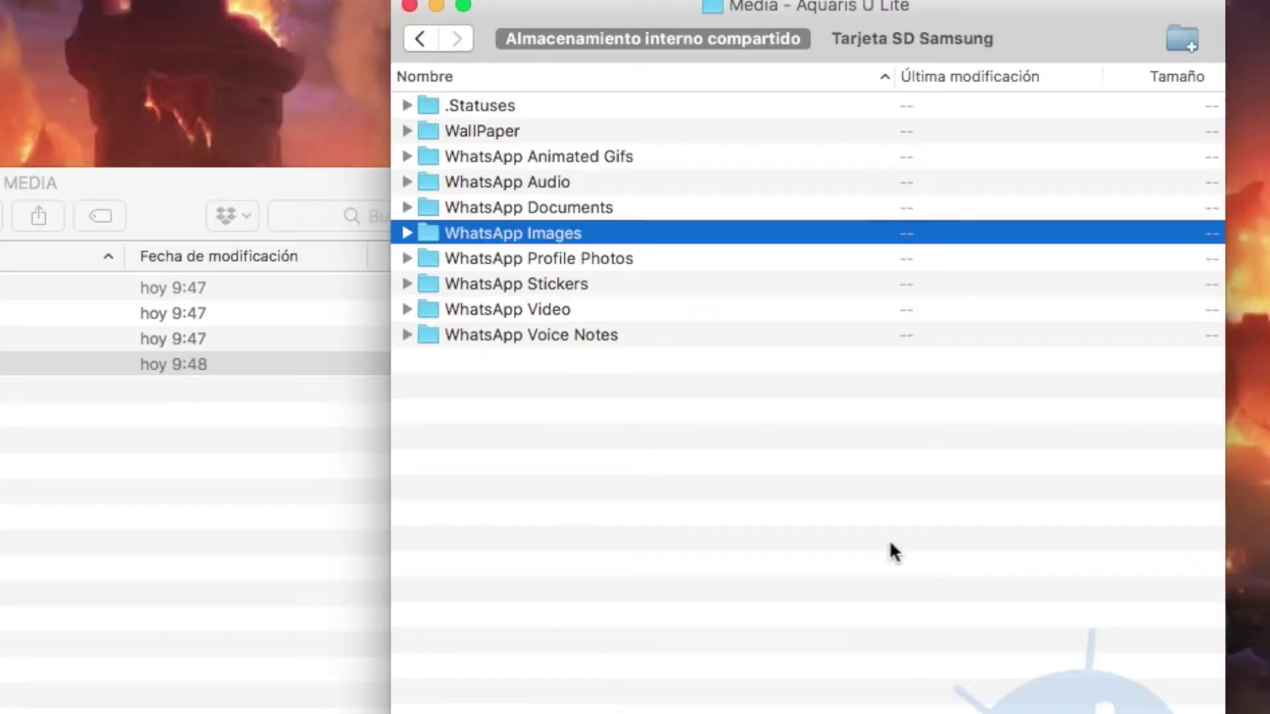
key("super+Down")
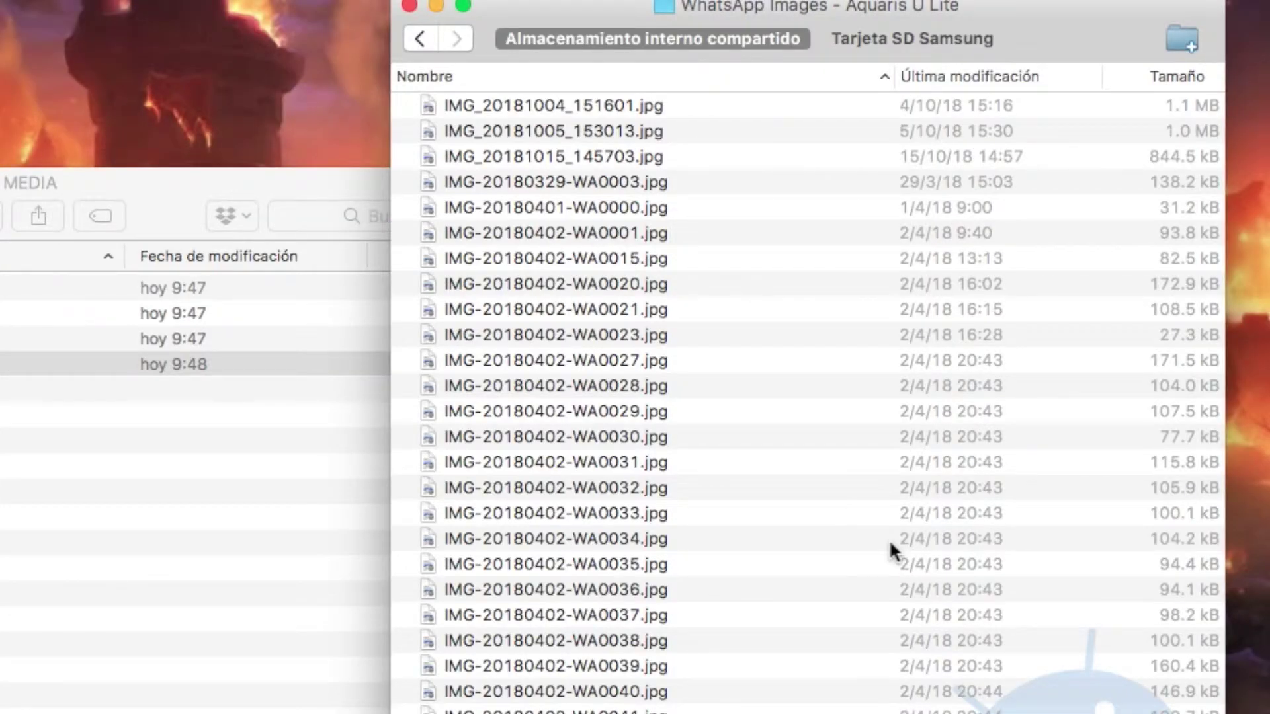
scroll(889, 539, "down", 20)
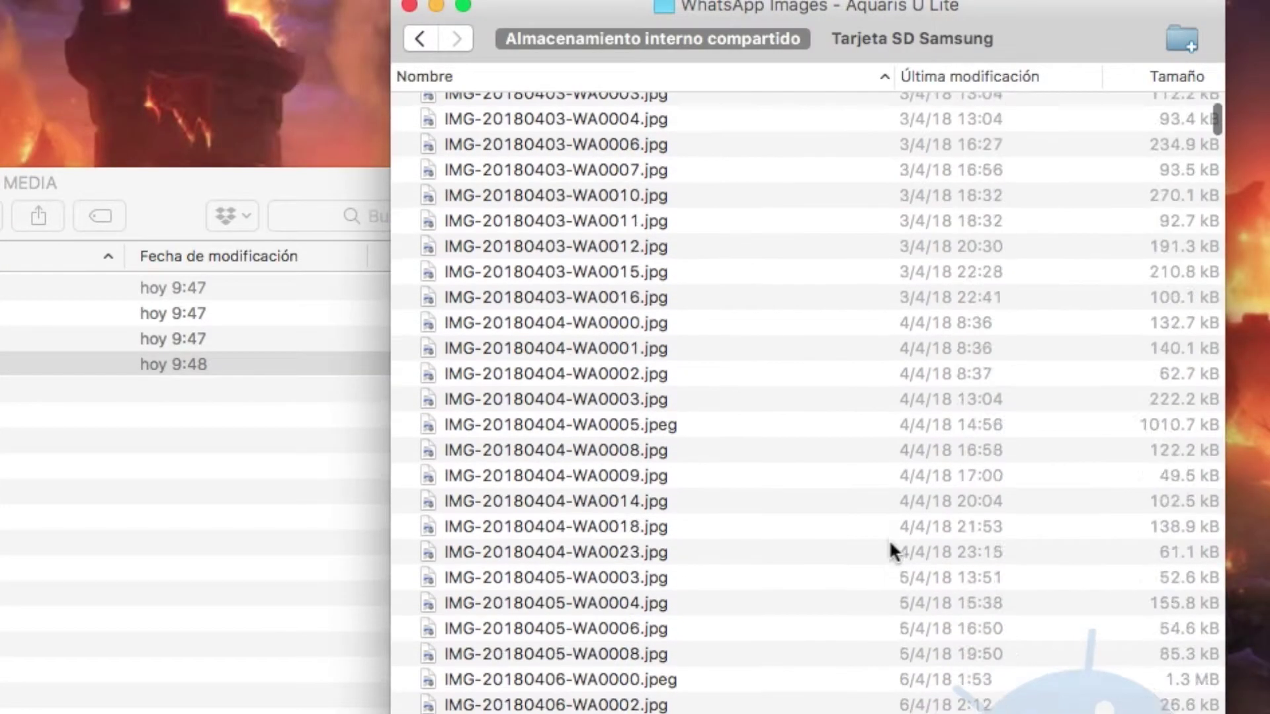
scroll(889, 539, "down", 10)
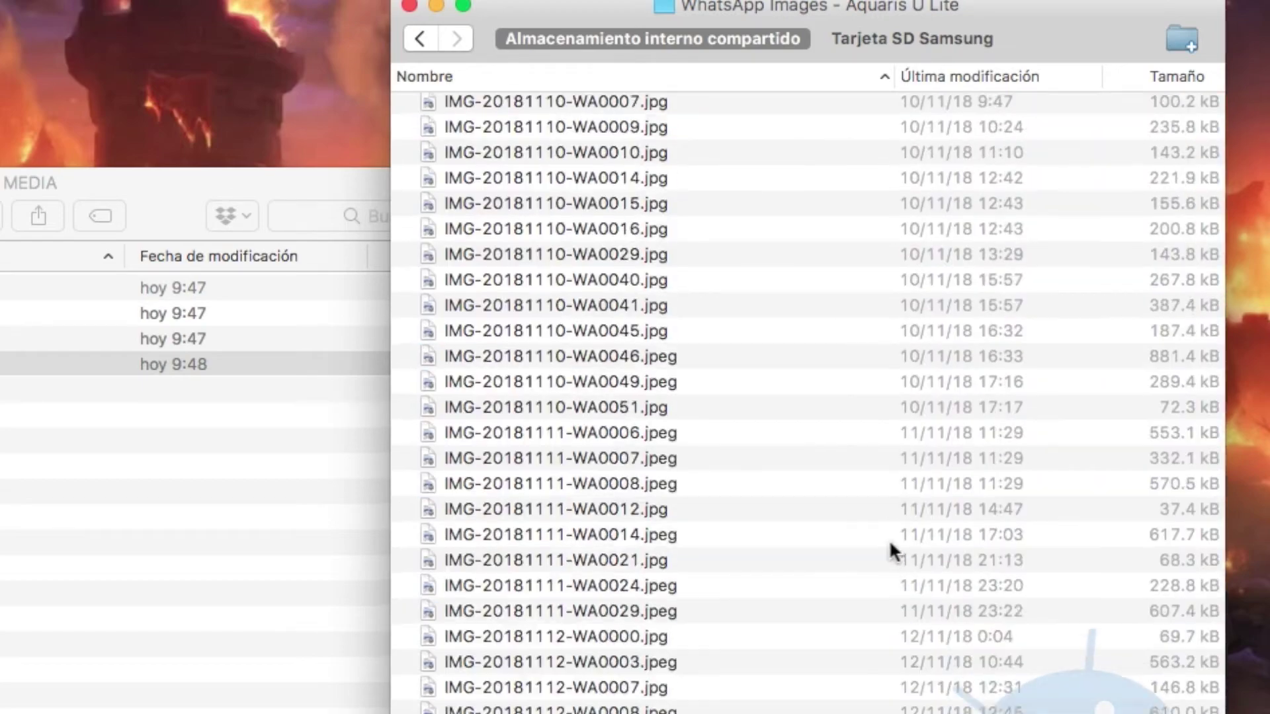
scroll(889, 538, "up", 20)
Create a new folder named "Whatapps Images" inside the MEDIA folder
right_click(203, 467)
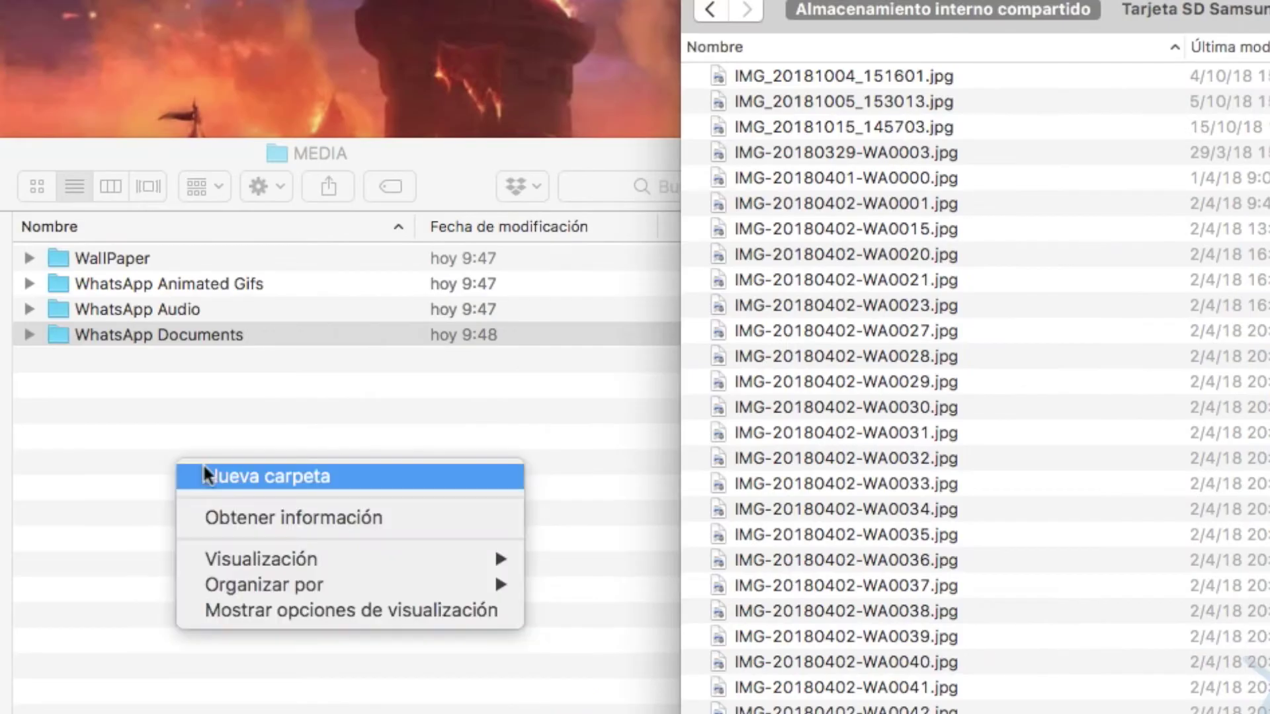
left_click(204, 474)
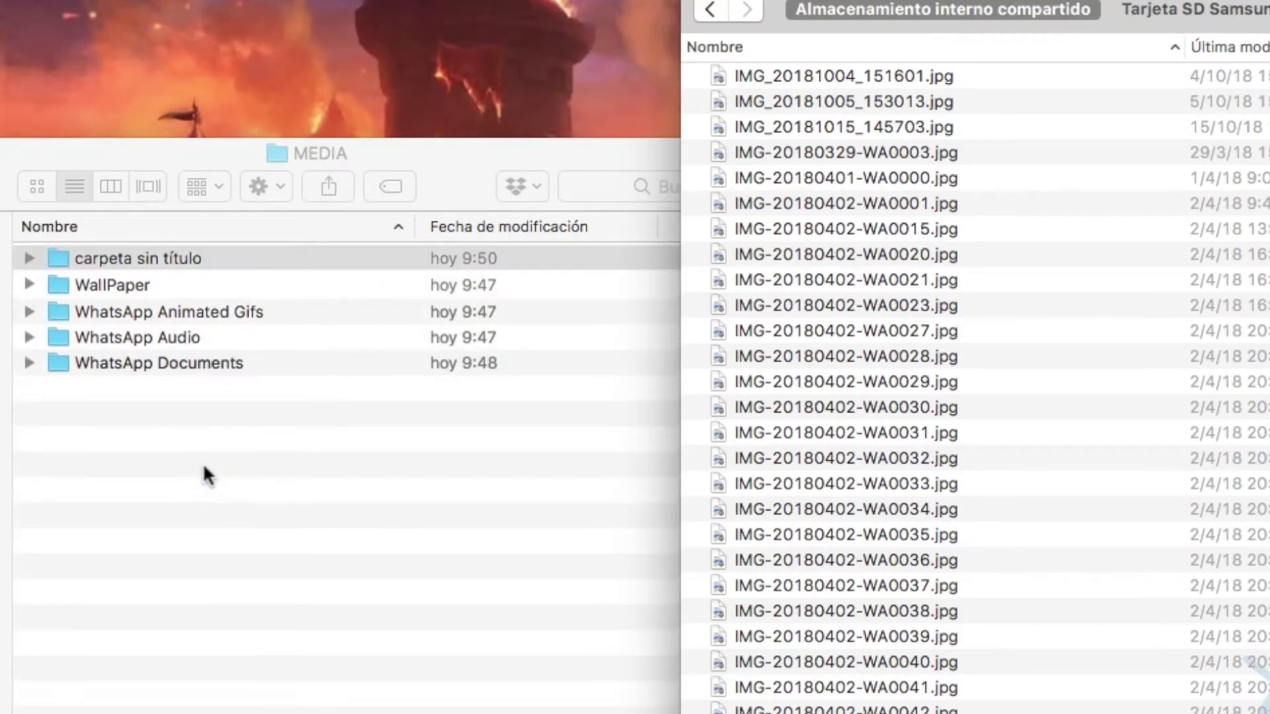
left_click(113, 285)
key("Up")
key("Return")
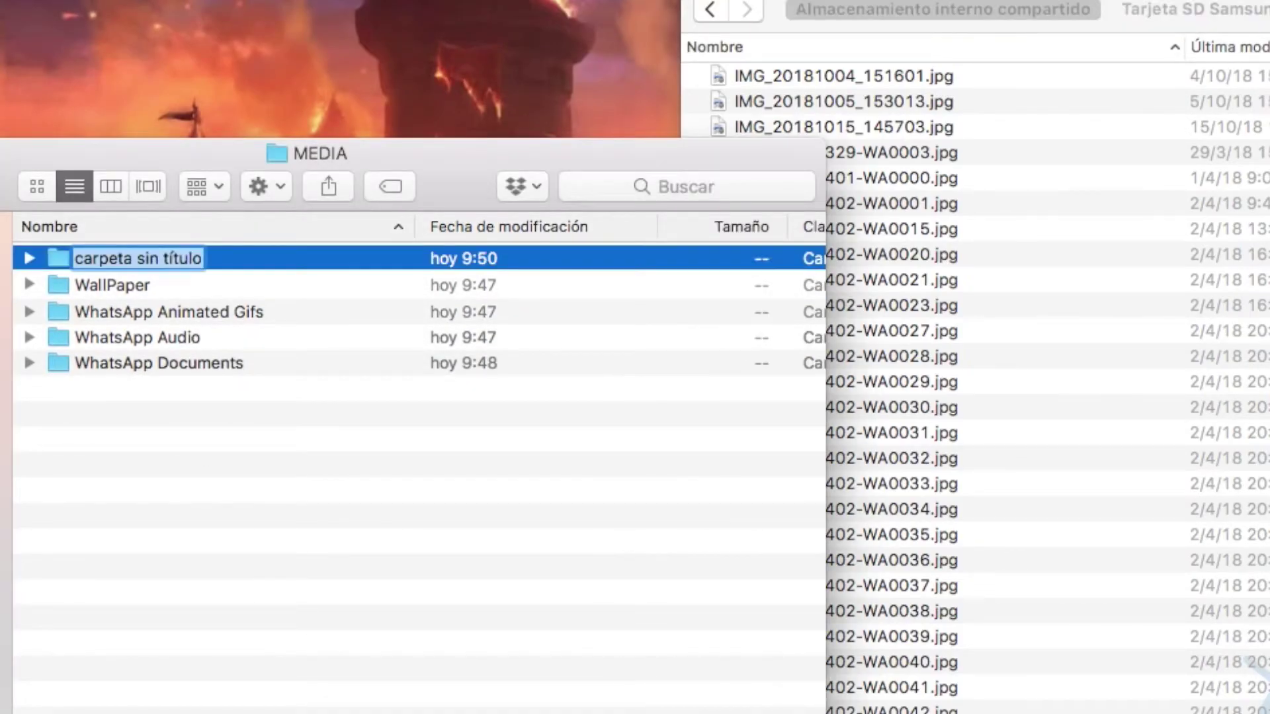
type("Whatapps")
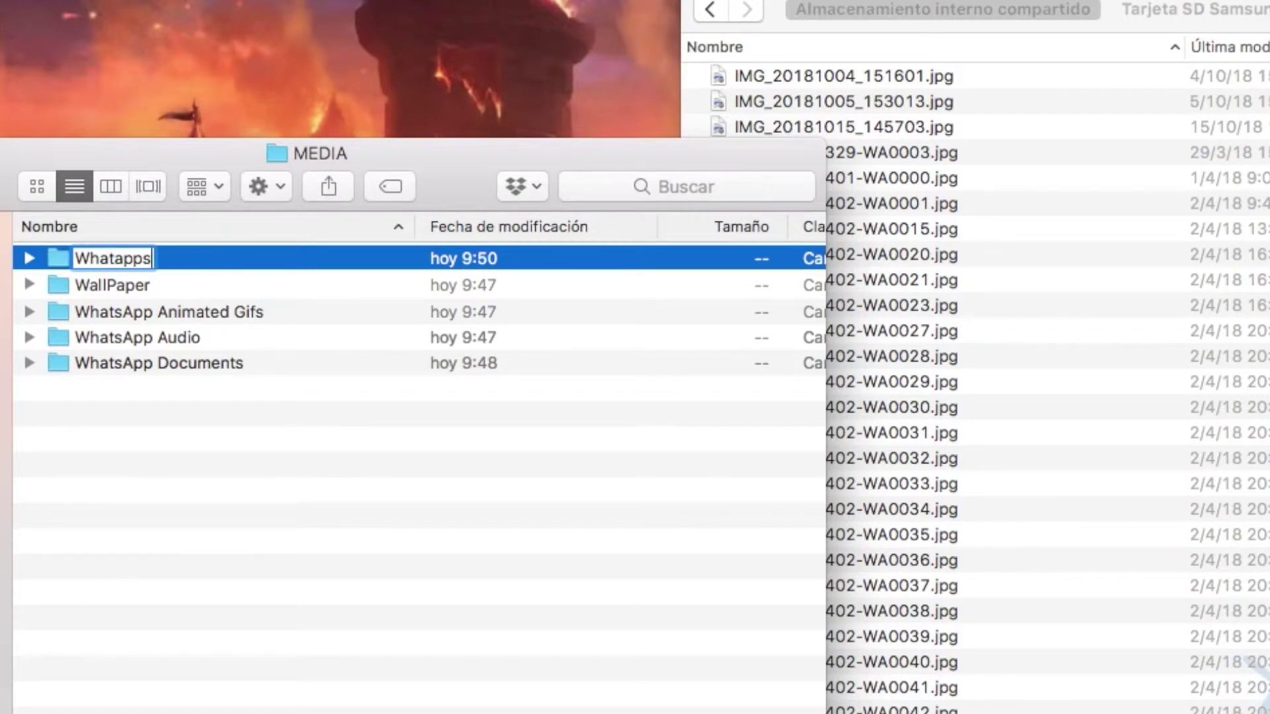
type(" Images")
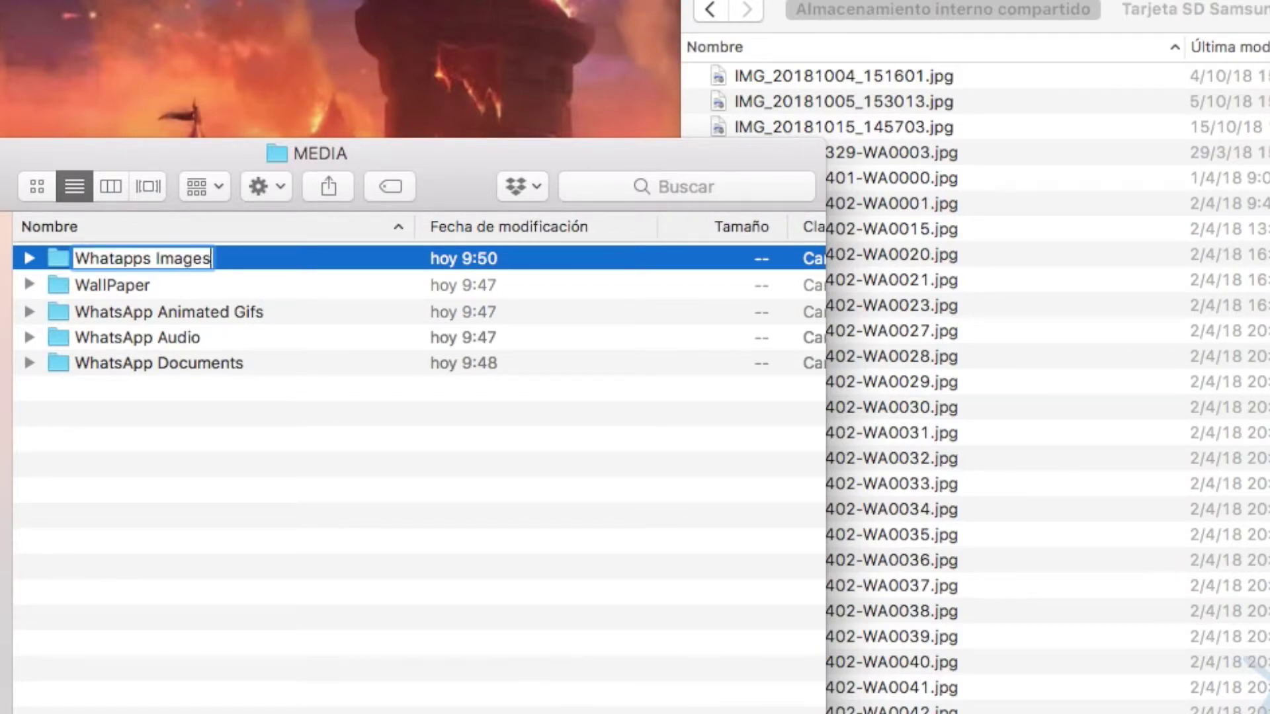
key("Return")
Copy the phone's images from IMG_20181004_151601.jpg through IMG-20180403-WA0006.jpg into the Whatapps Images folder
left_click(982, 257)
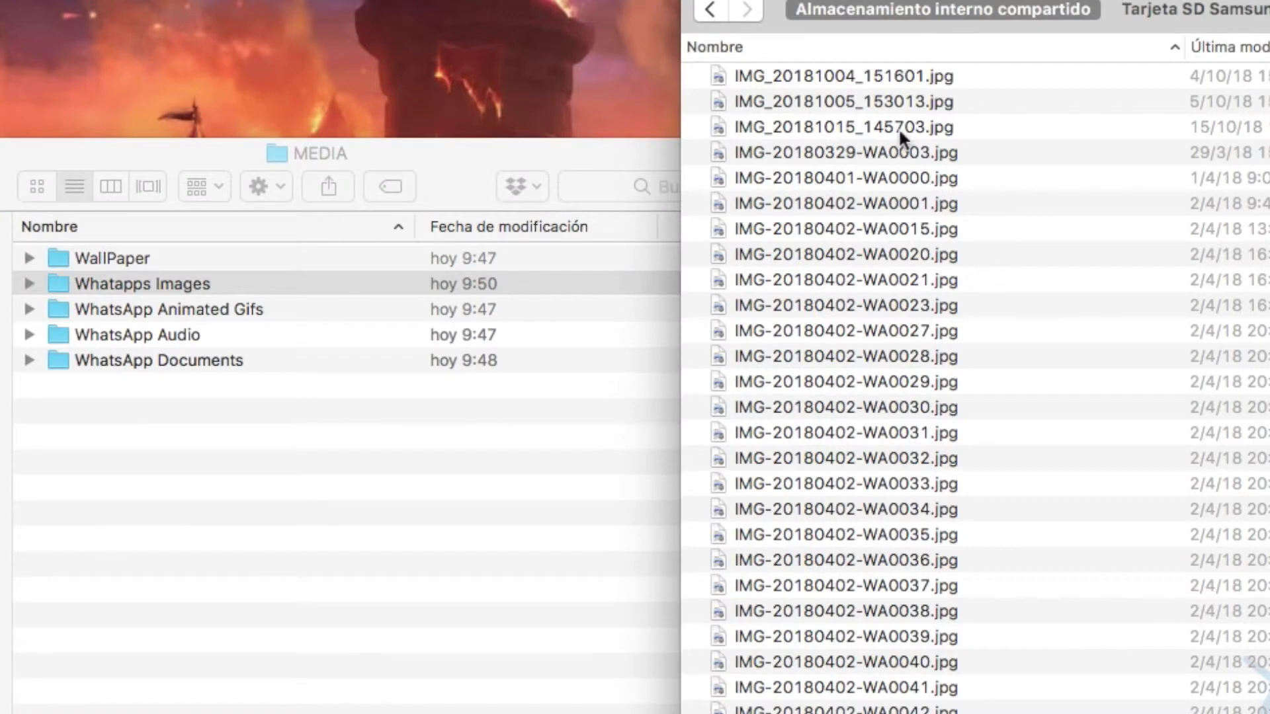
left_click(886, 75)
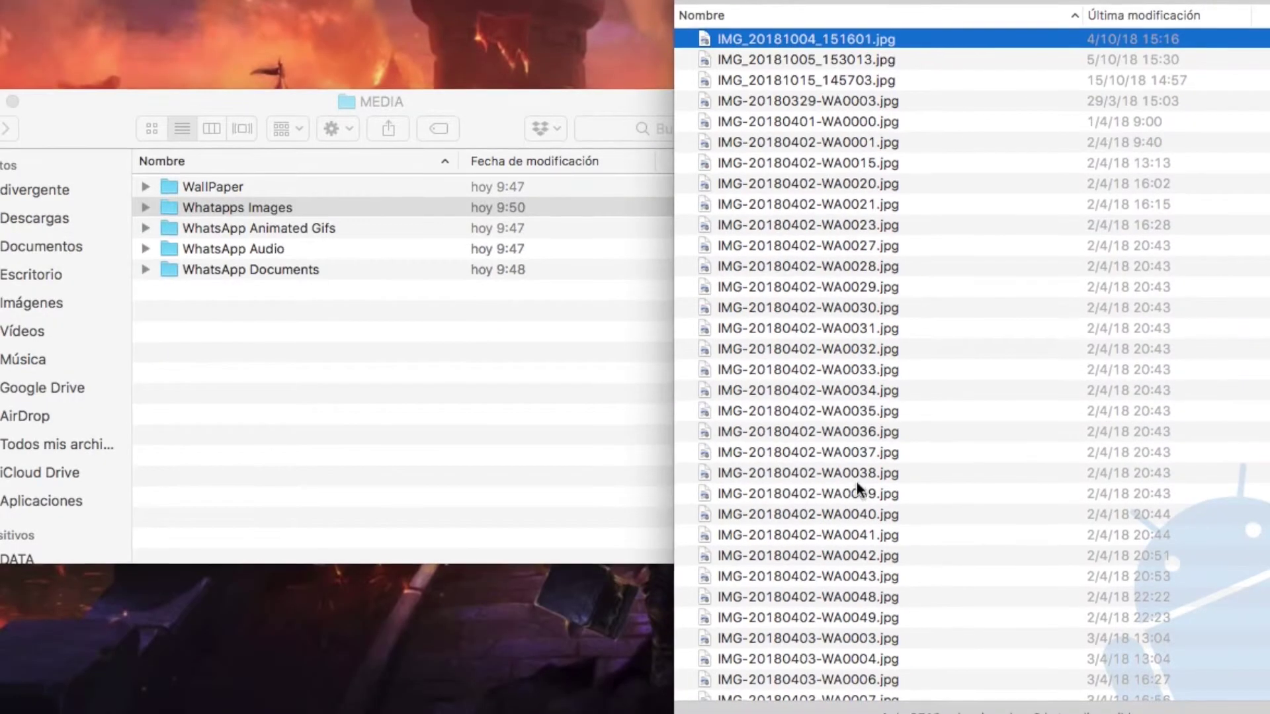
left_click(828, 676, "shift")
left_click_drag(828, 676, 275, 210)
left_click_drag(265, 206, 265, 206)
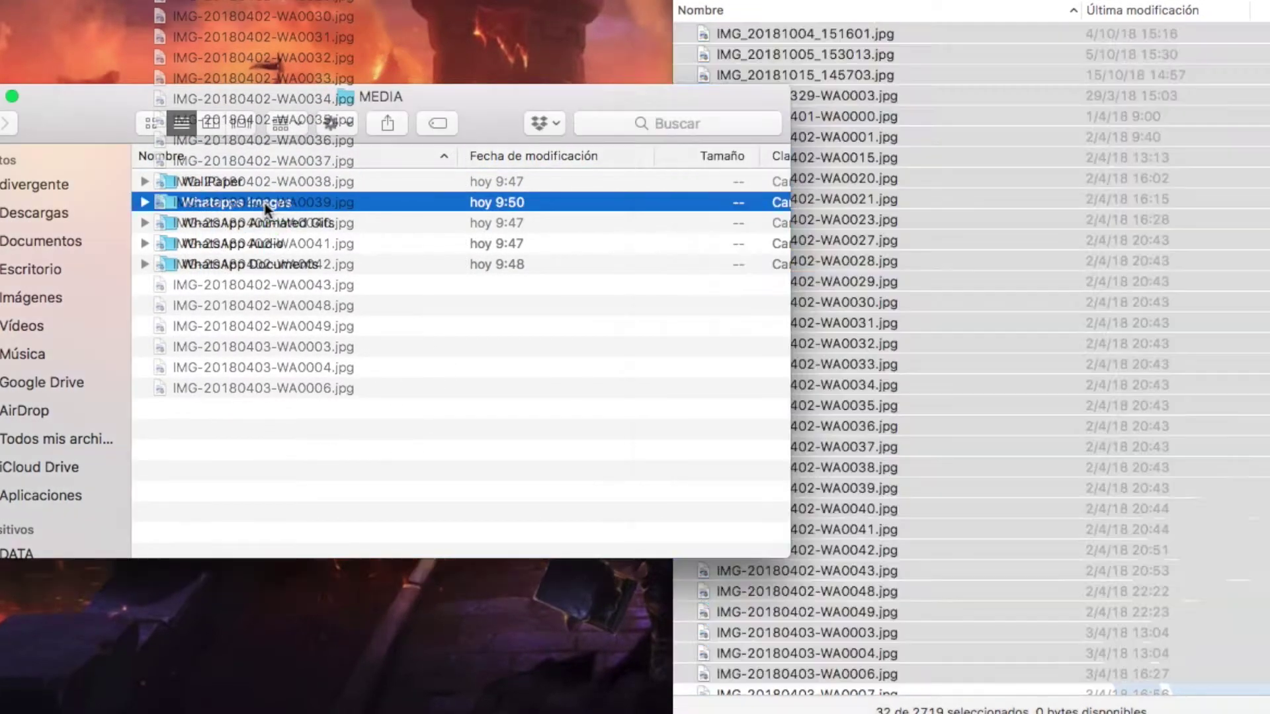
Copy the phone's images from IMG-20180403-WA0007.jpg through IMG-20180407-WA0040.jpg into the Whatapps Images folder
scroll(1062, 471, "down", 6)
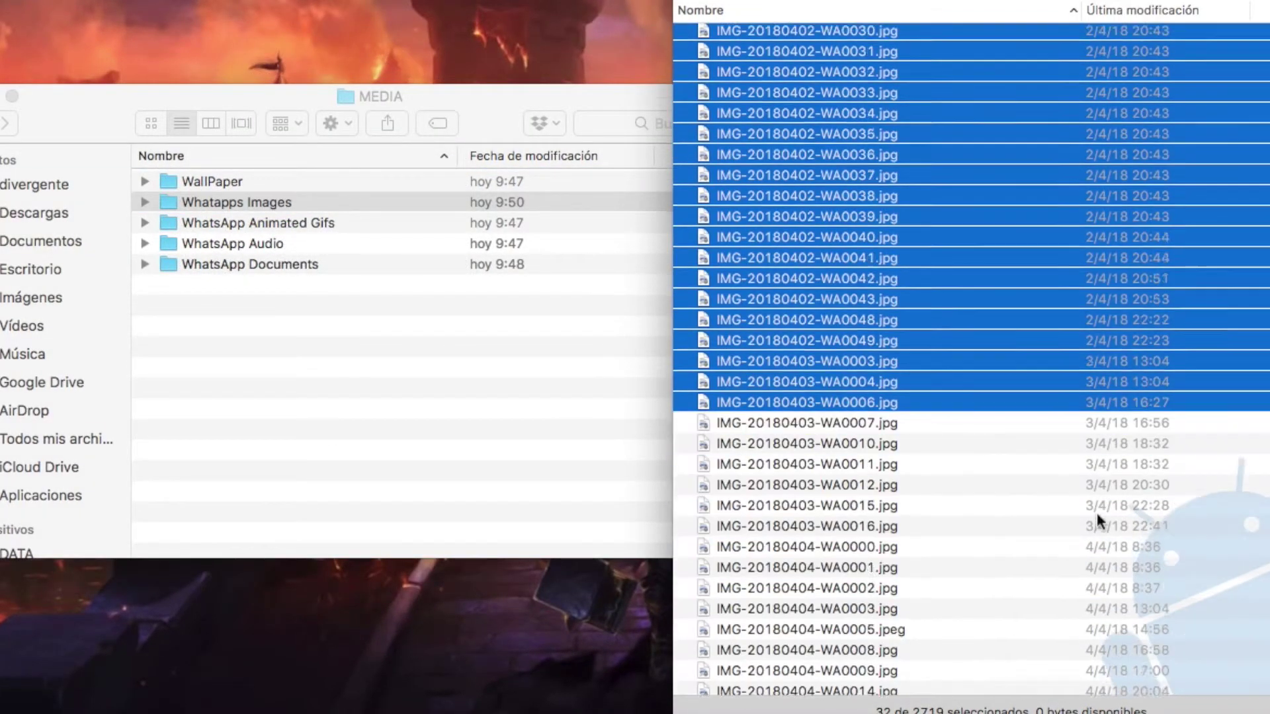
left_click(885, 326)
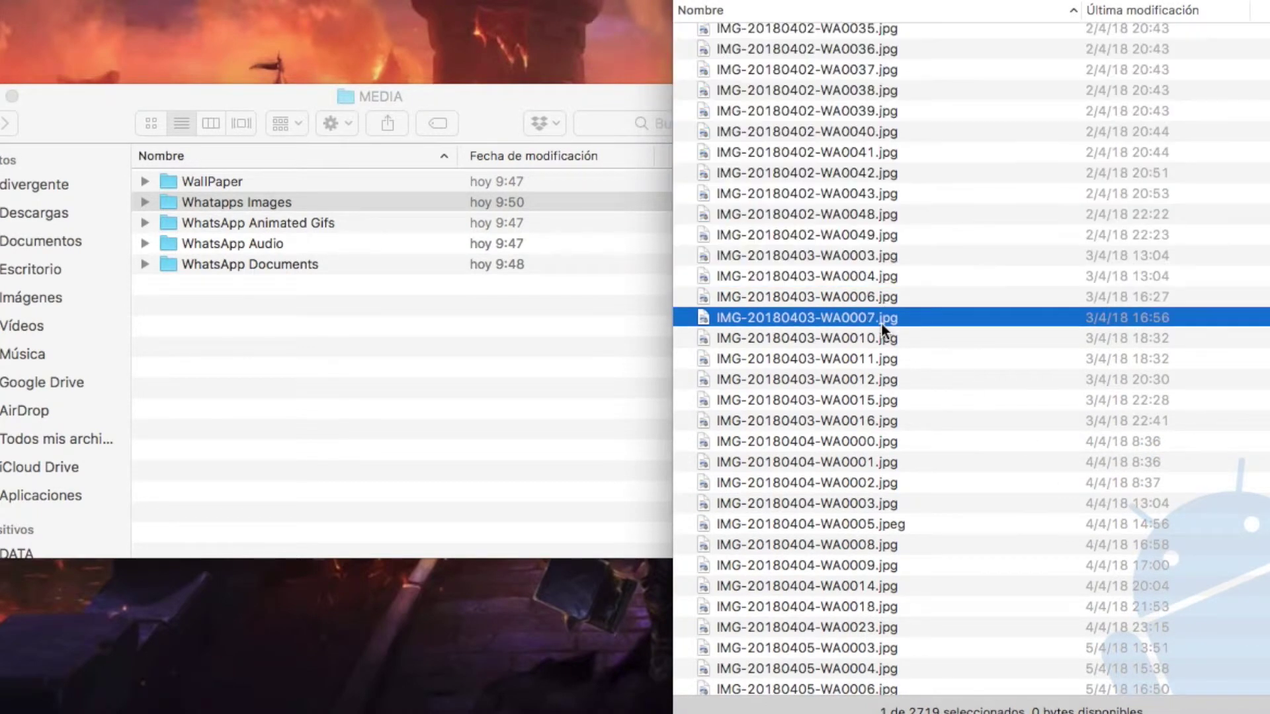
scroll(883, 327, "down", 10)
scroll(880, 529, "down", 4)
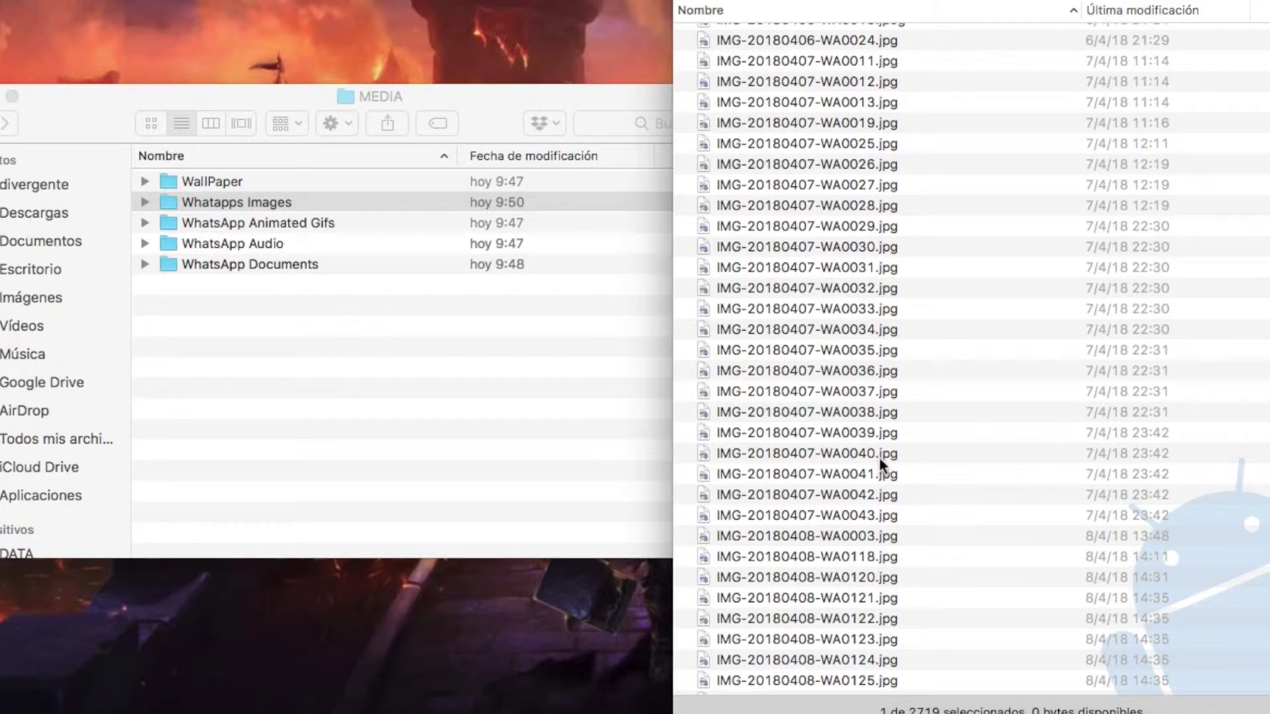
left_click(884, 453, "shift")
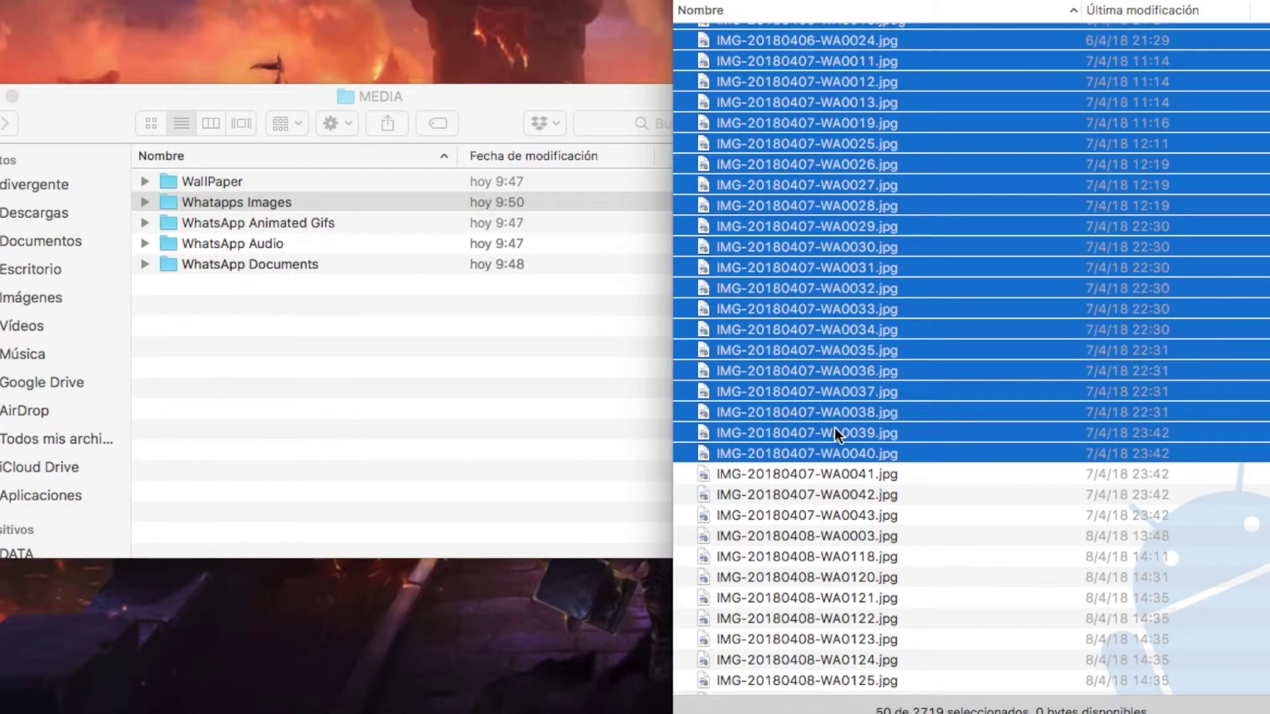
left_click_drag(835, 433, 282, 202)
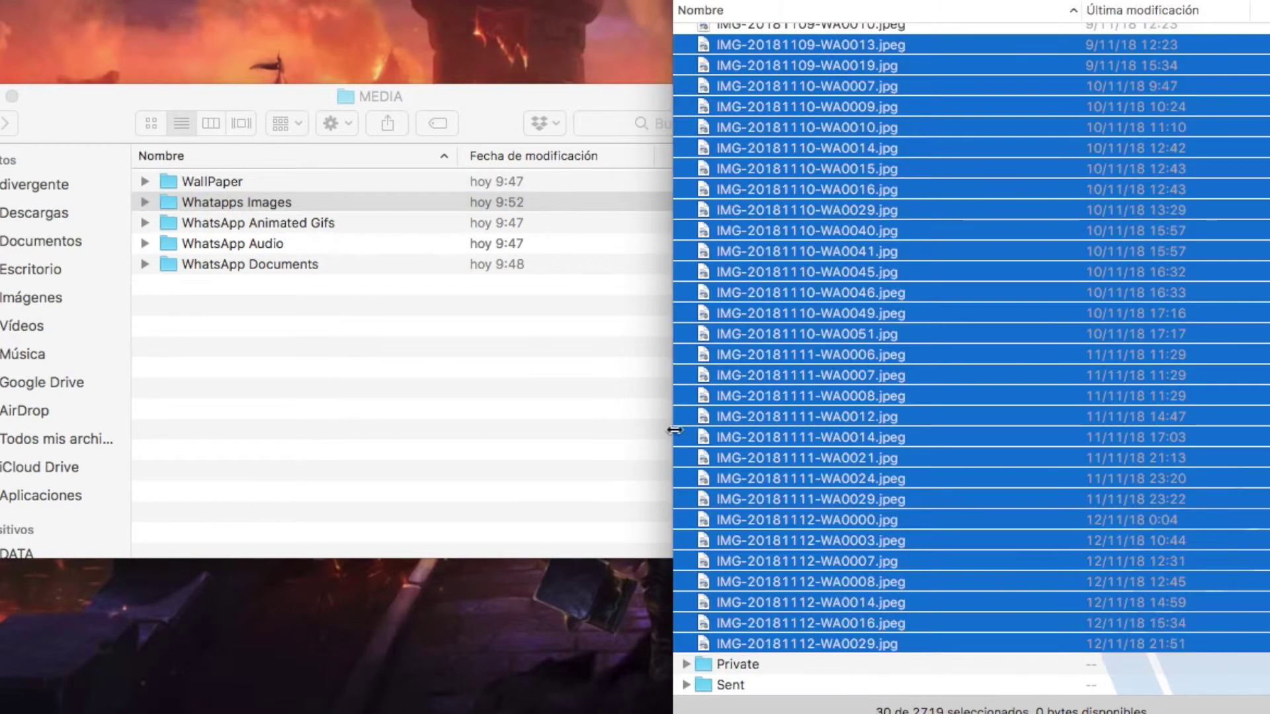
Check the Private subfolder of the phone's WhatsApp Images folder and look through the image list again
left_click_drag(755, 513, 737, 669)
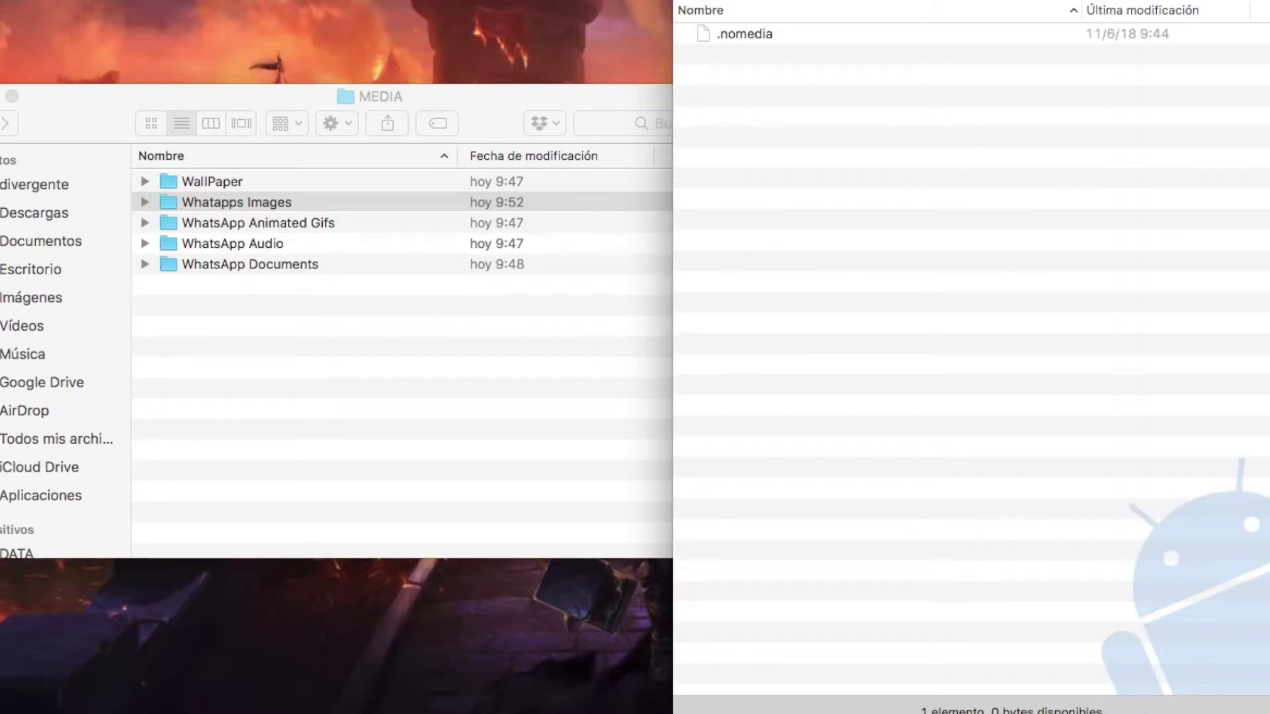
scroll(779, 410, "down", 20)
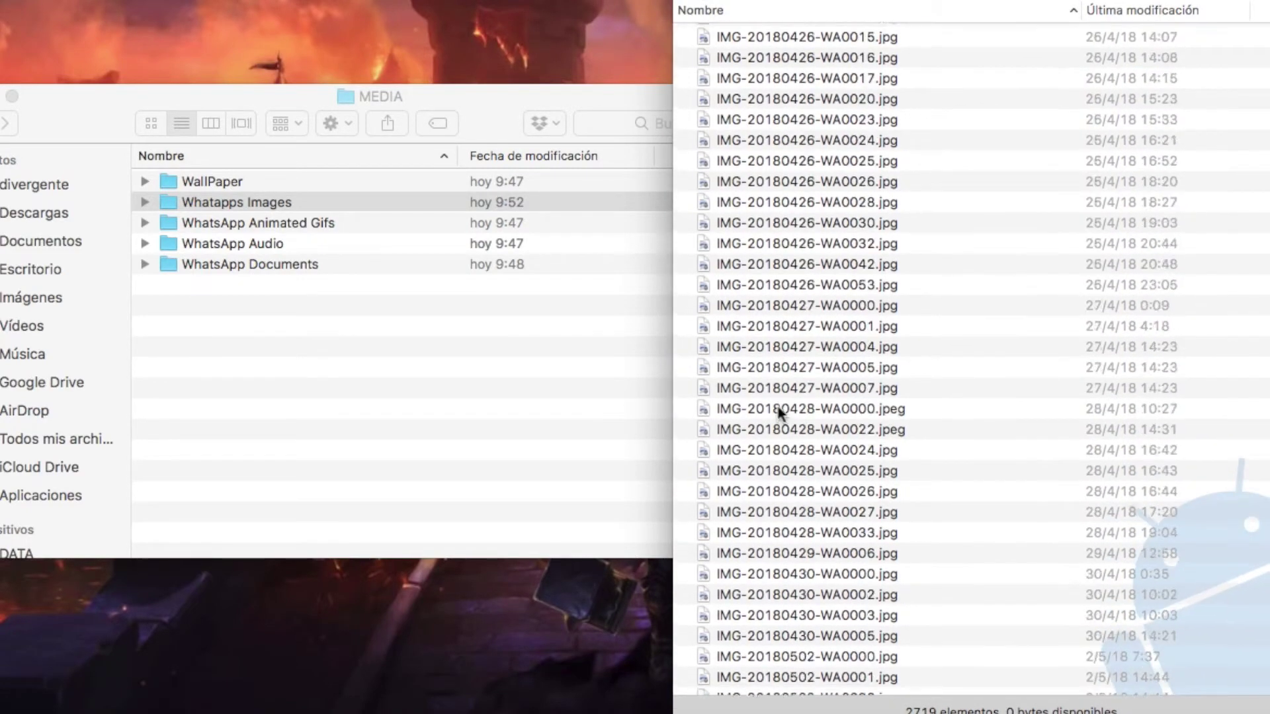
Open the Sent subfolder at the end of the phone's WhatsApp Images folder
scroll(779, 410, "down", 20)
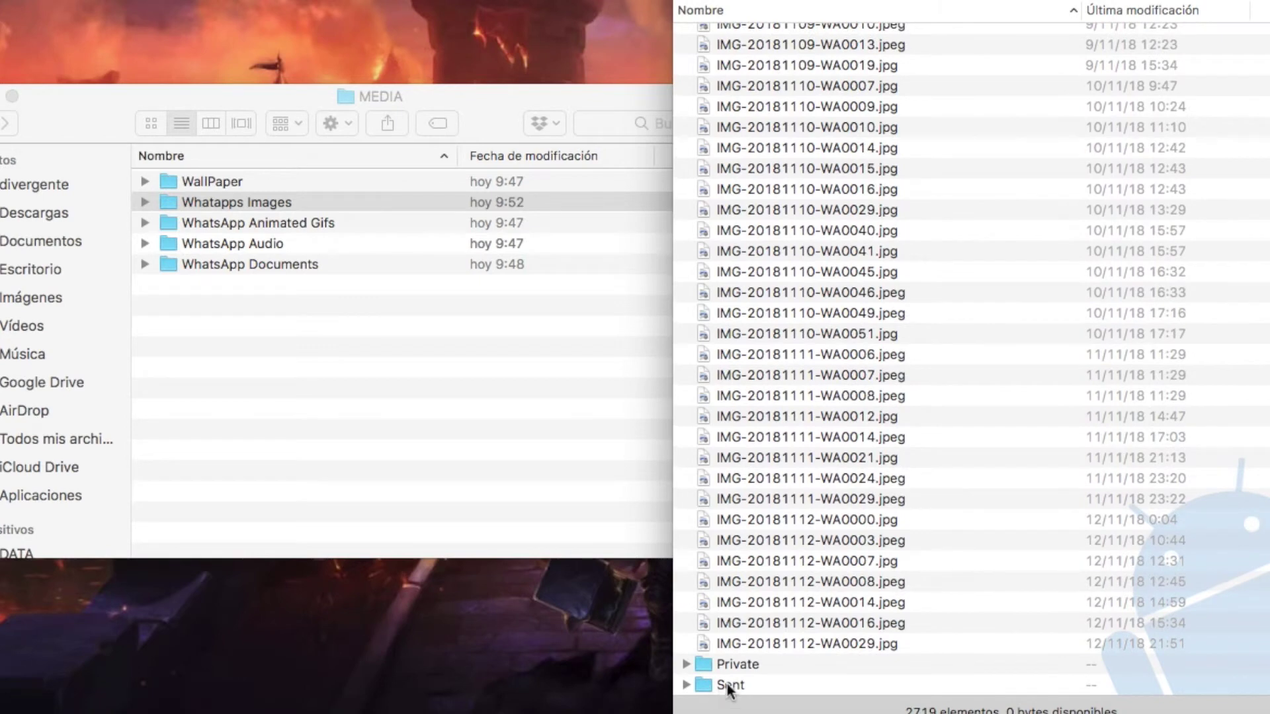
left_click(728, 684)
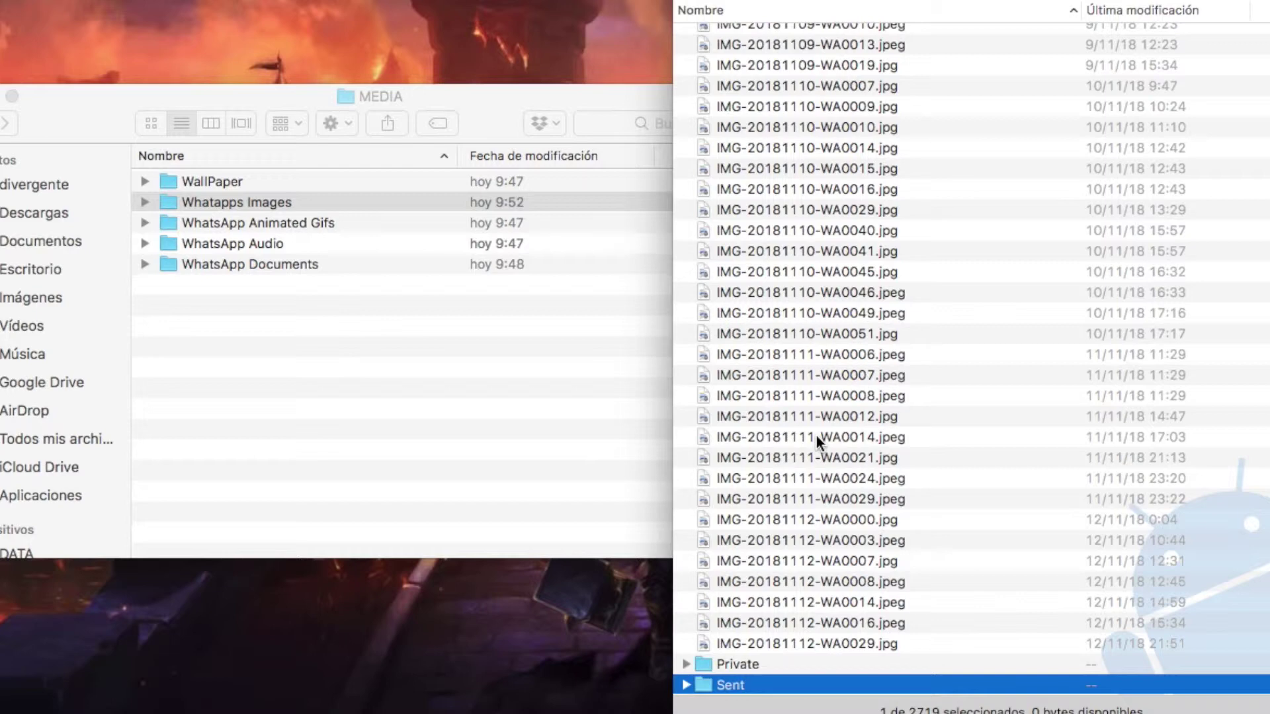
key("super+Down")
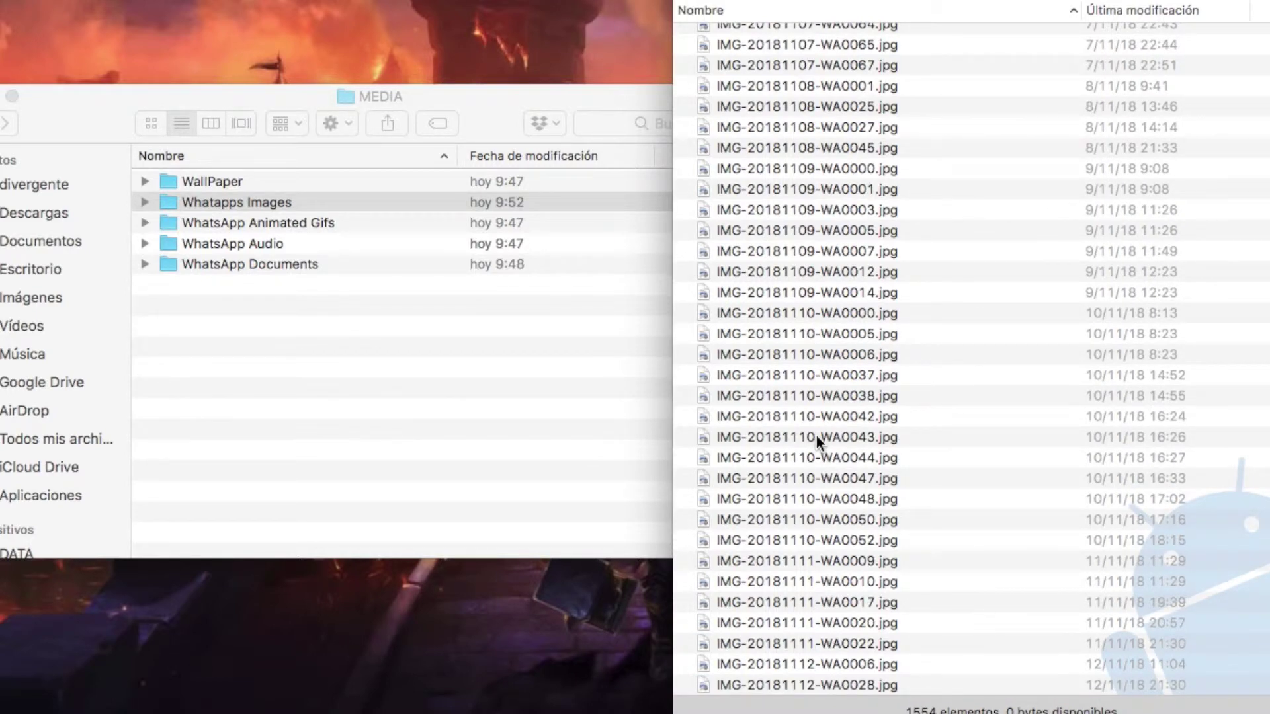
Create a new folder named "Sent" inside the Mac's MEDIA folder
left_click(279, 363)
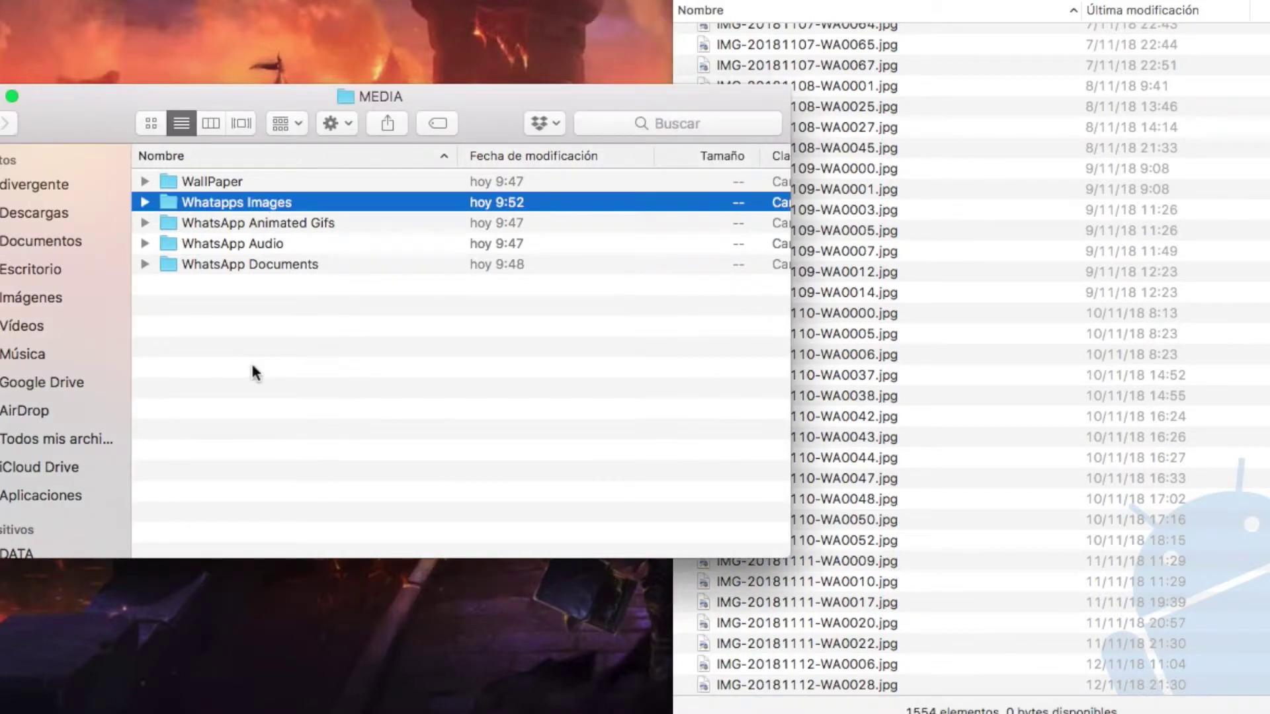
left_click(251, 361)
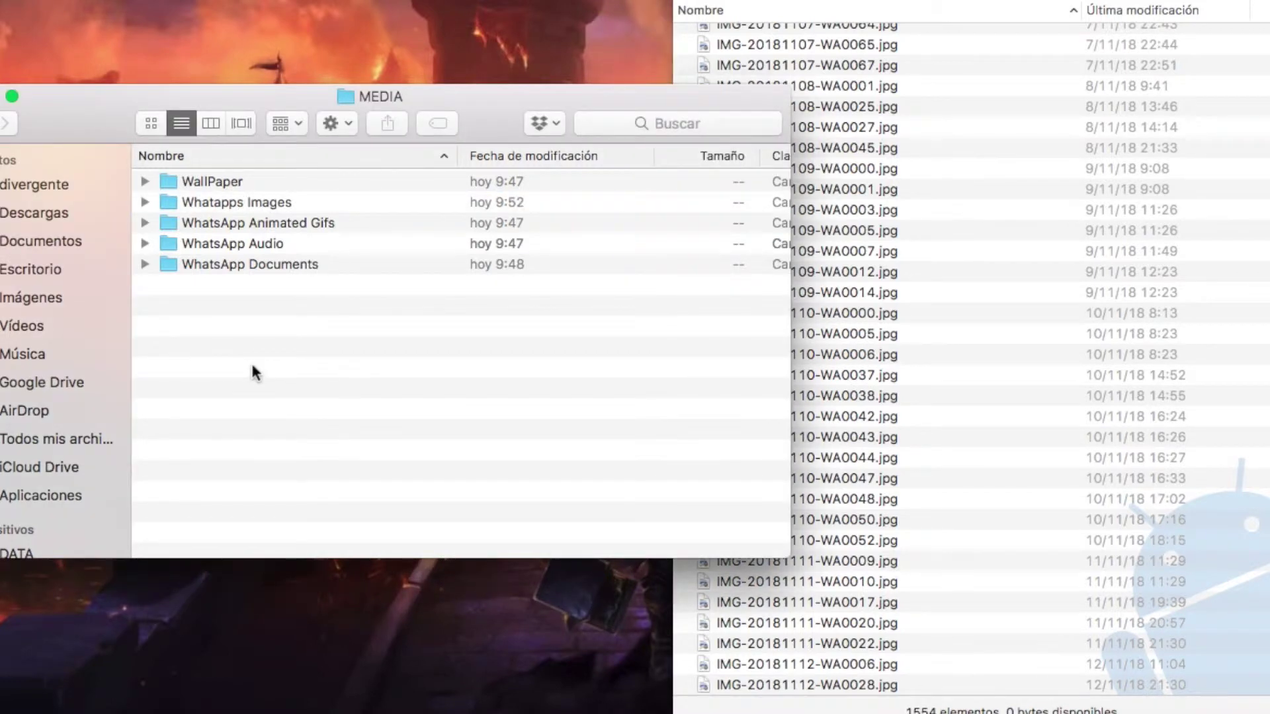
right_click(285, 385)
left_click(309, 394)
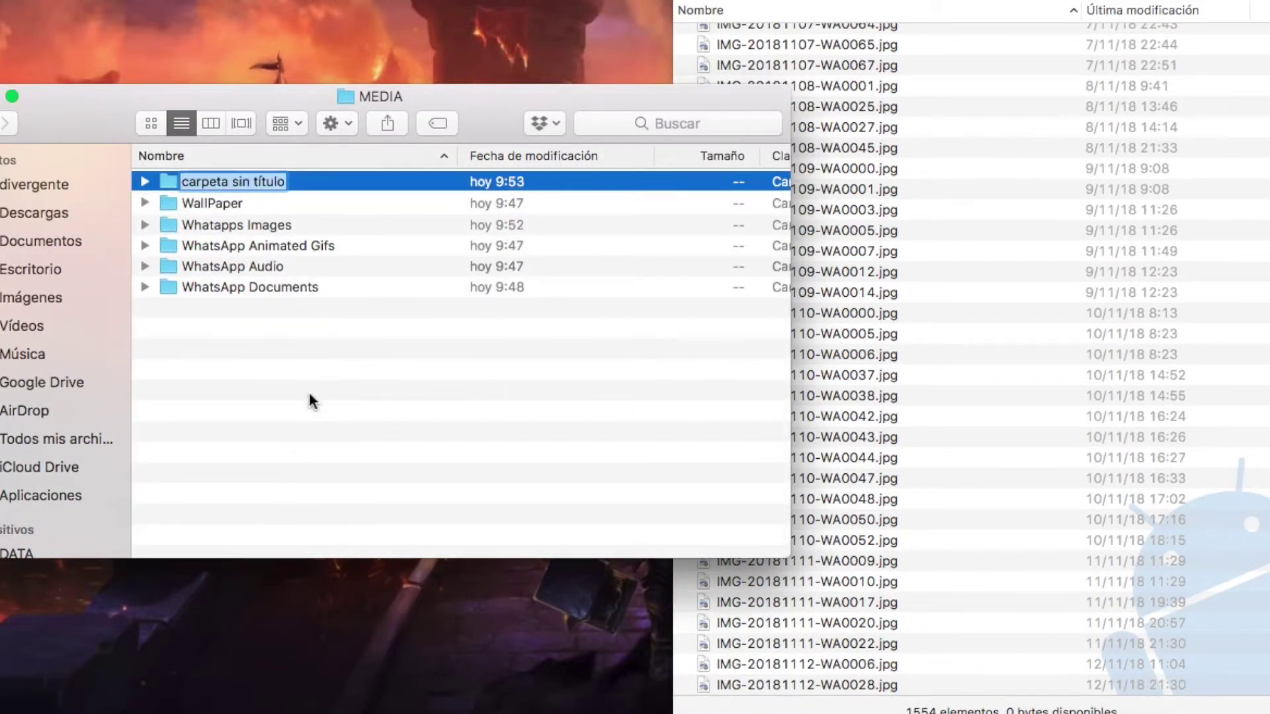
type("Foto")
key("BackSpace")
key("BackSpace")
key("BackSpace")
key("BackSpace")
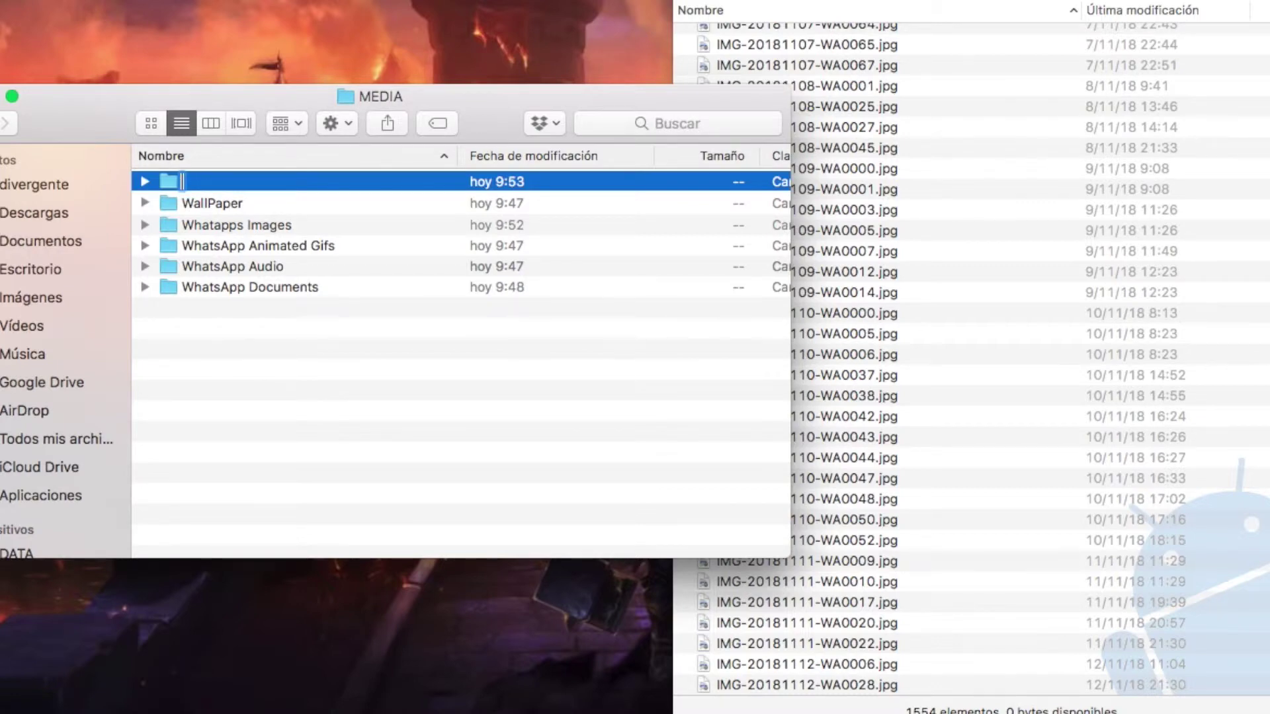
type("Sent")
key("Return")
Copy the phone's sent images from IMG-20180419-WA0032.jpg through IMG-20181112-WA0028.jpg into the Mac's Sent folder
left_click(1141, 166)
scroll(963, 132, "up", 15)
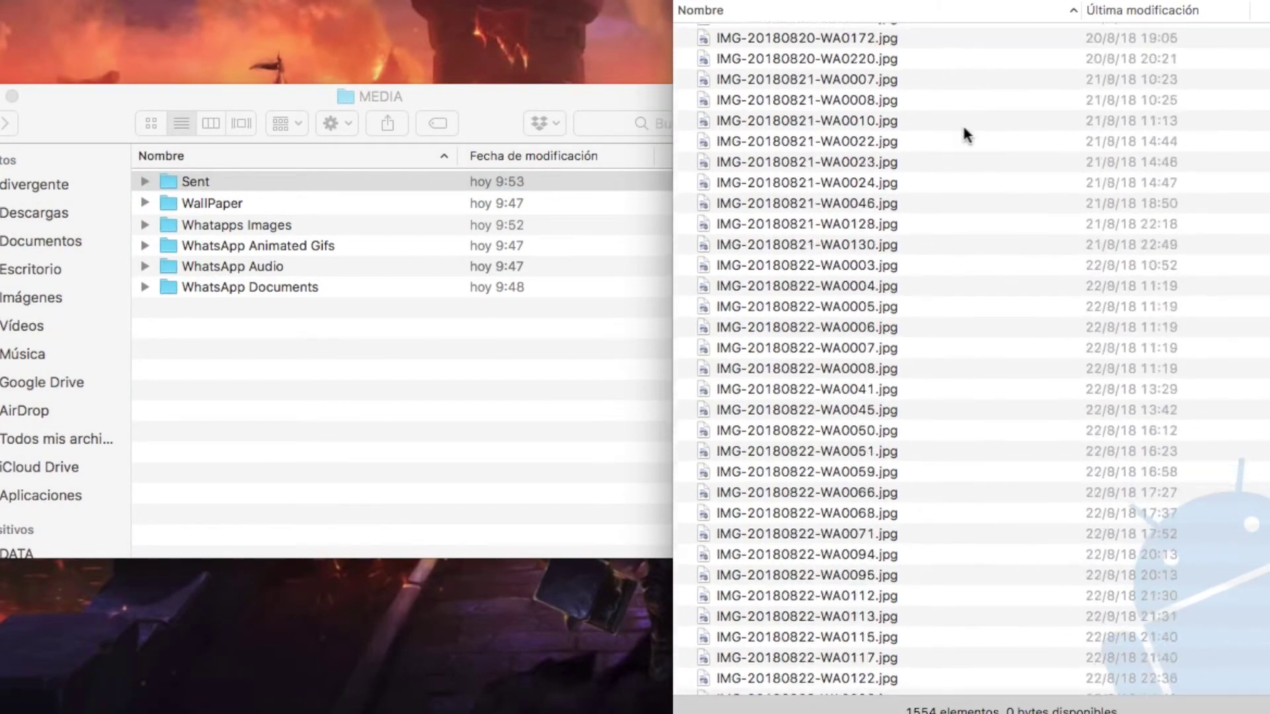
scroll(963, 133, "up", 15)
key("i")
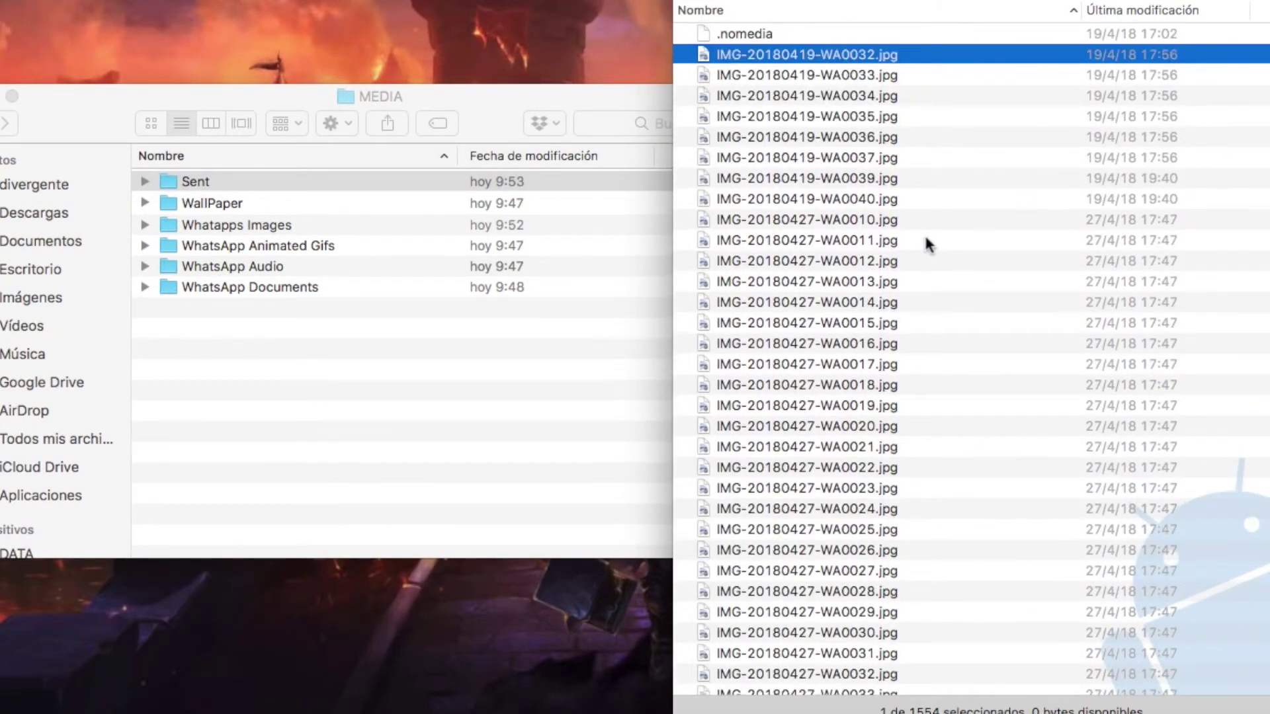
scroll(929, 245, "down", 20)
left_click(879, 685, "shift")
left_click_drag(879, 684, 195, 183)
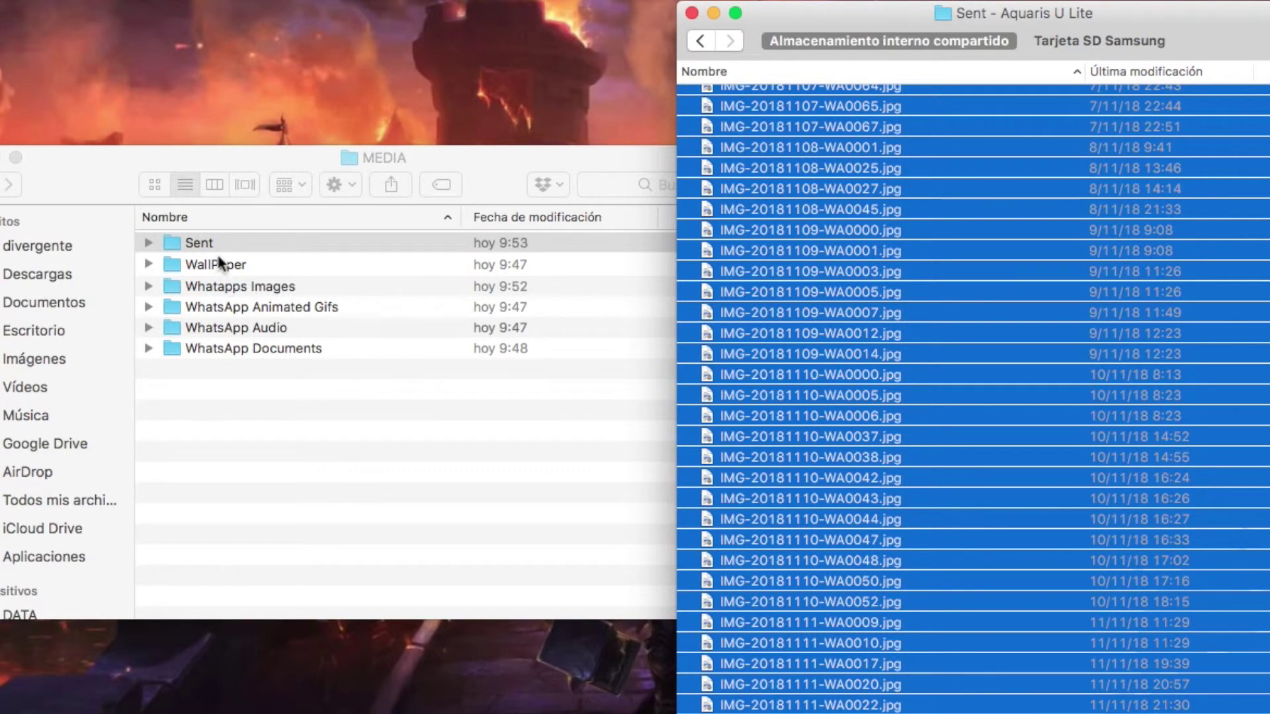
Move the Mac's Sent folder into Whatapps Images and look through that folder's contents
left_click(259, 155)
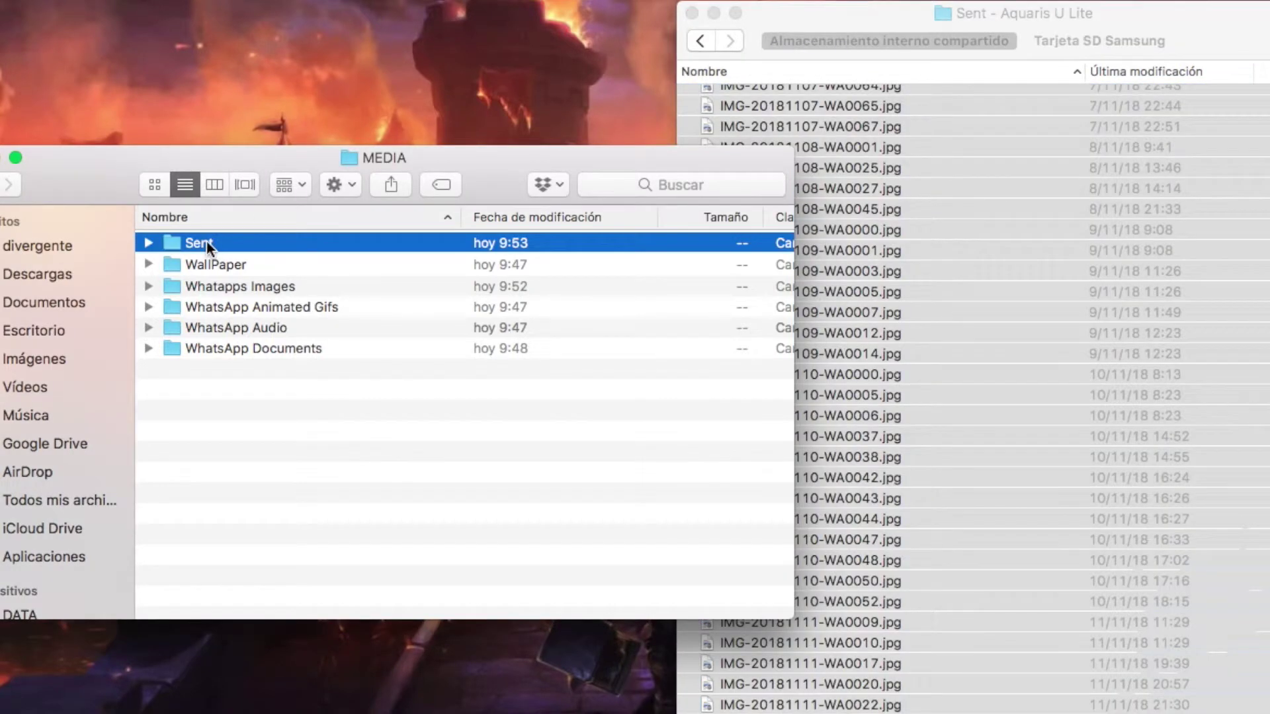
left_click_drag(207, 243, 245, 287)
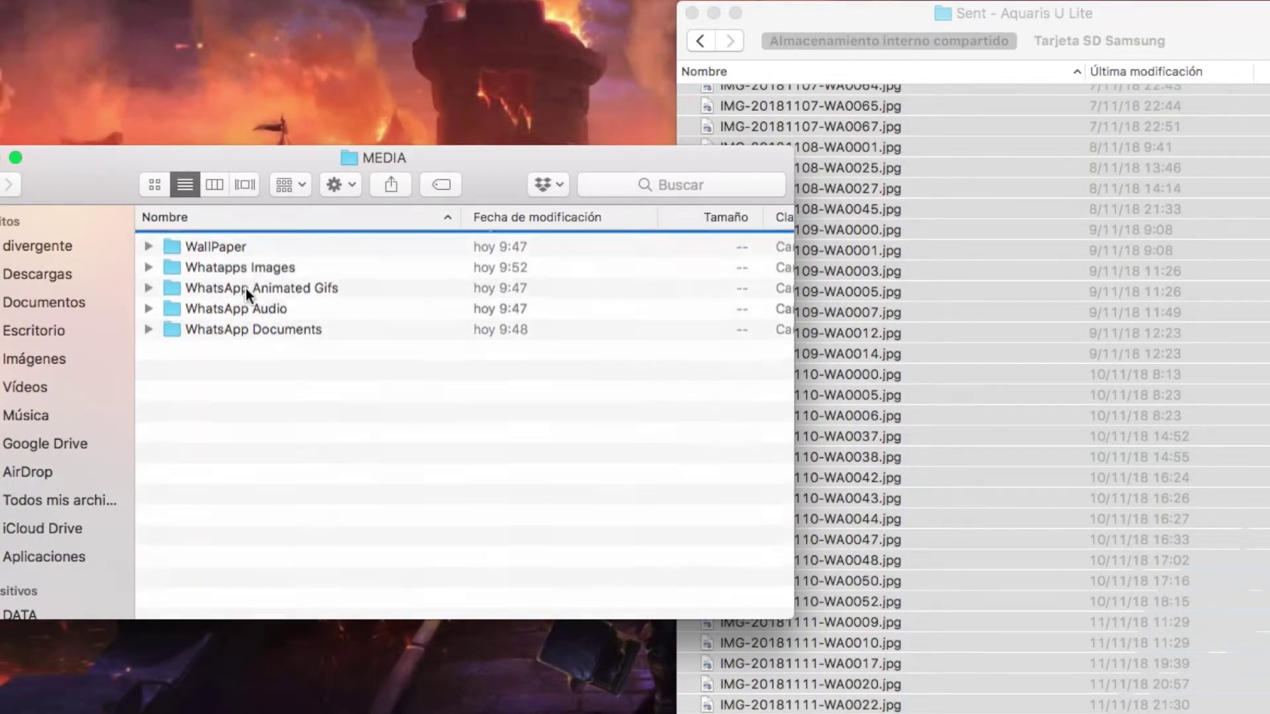
double_click(236, 264)
scroll(261, 522, "down", 5)
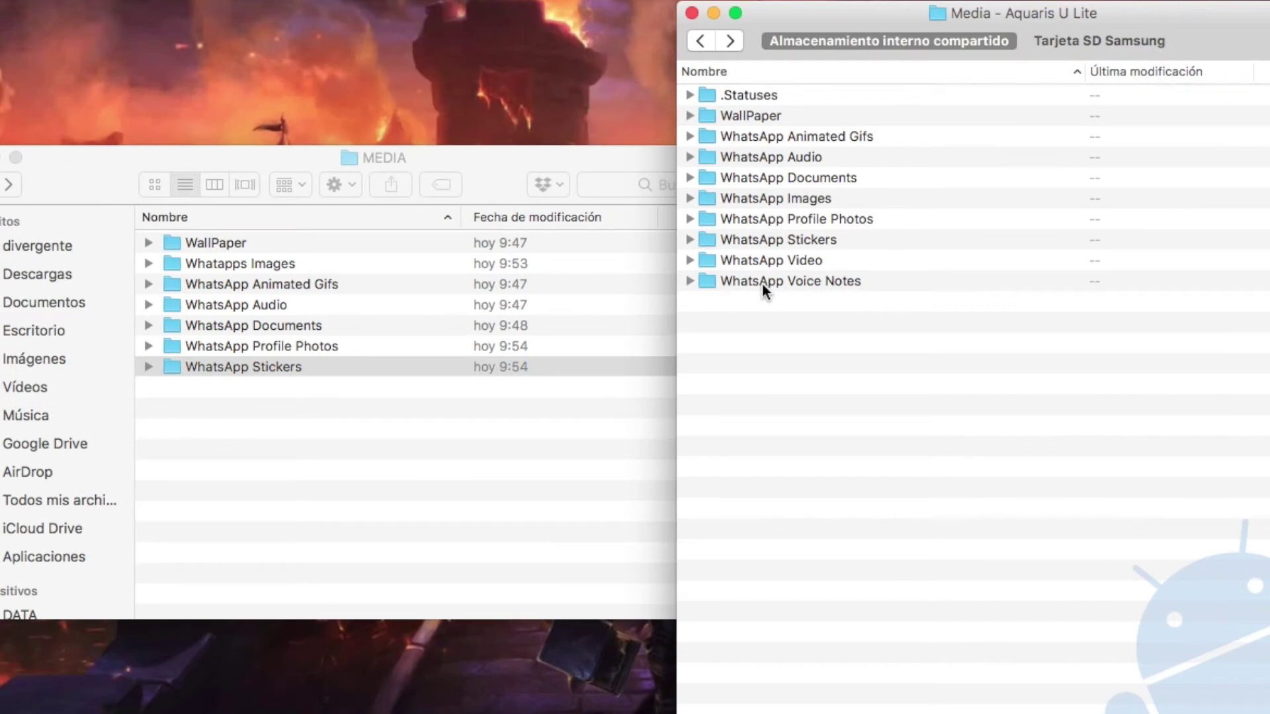
Try to copy the phone's whole WhatsApp Voice Notes folder into MEDIA, and open that folder on the phone
left_click_drag(762, 283, 443, 539)
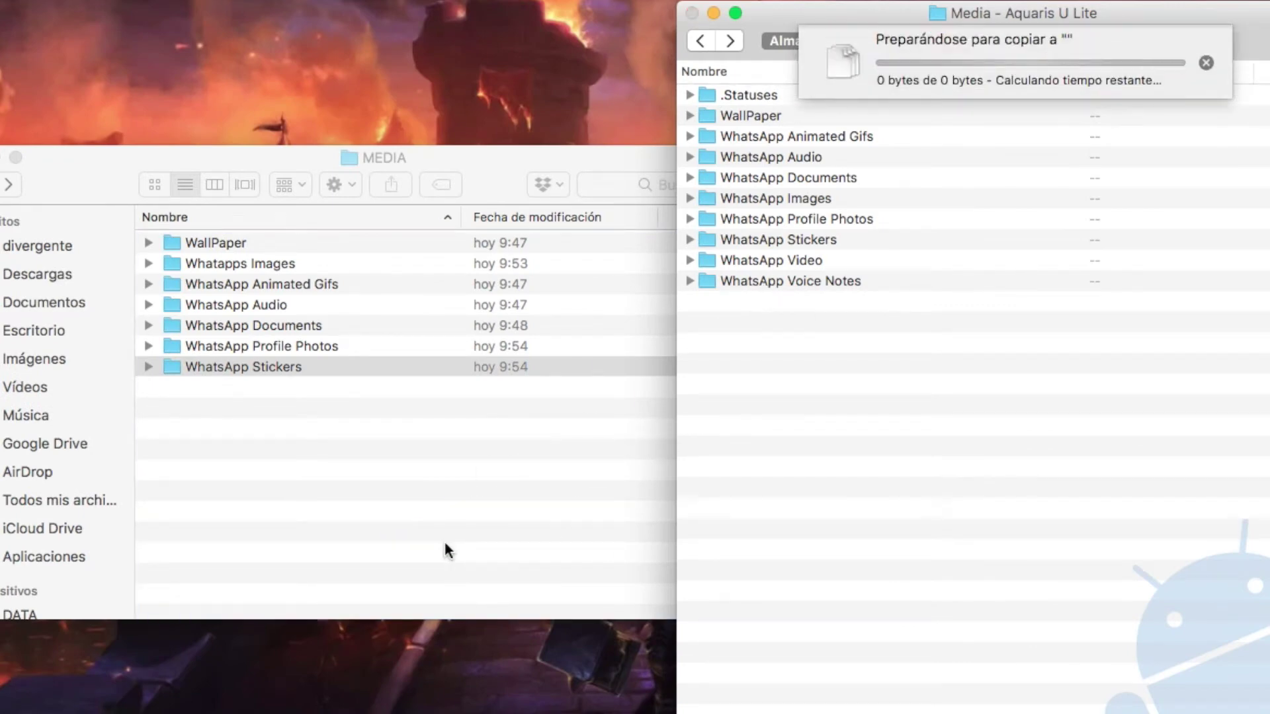
double_click(784, 283)
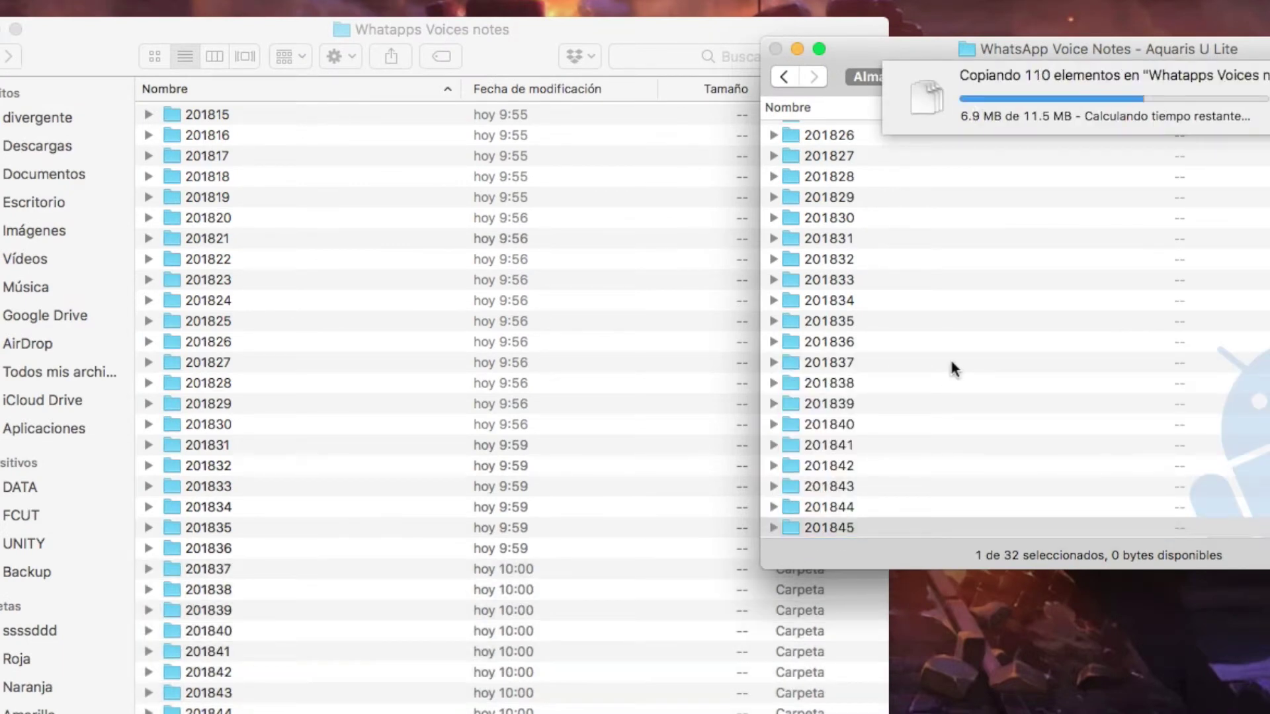
Return to the Media folders on phone and Mac, and create a new folder named "Whatapps Video" inside the Mac's MEDIA folder
left_click(784, 77)
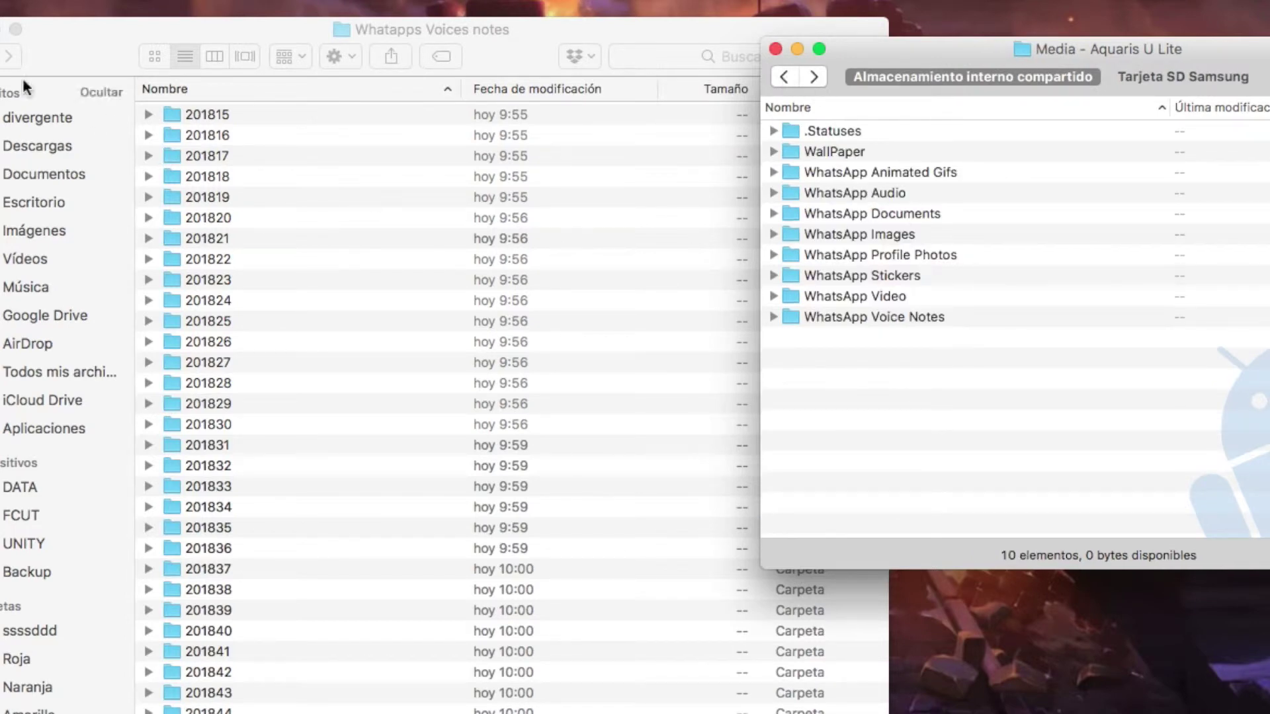
left_click(9, 56)
left_click(9, 56)
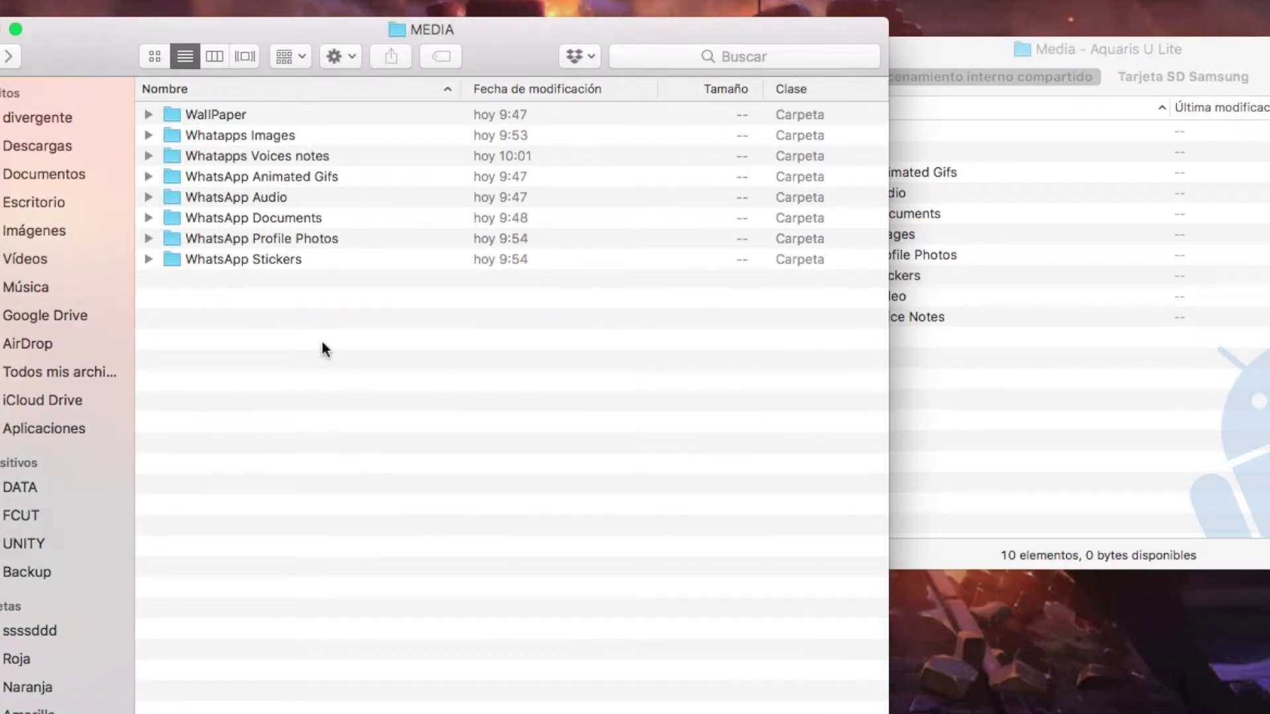
left_click(957, 381)
left_click(882, 296)
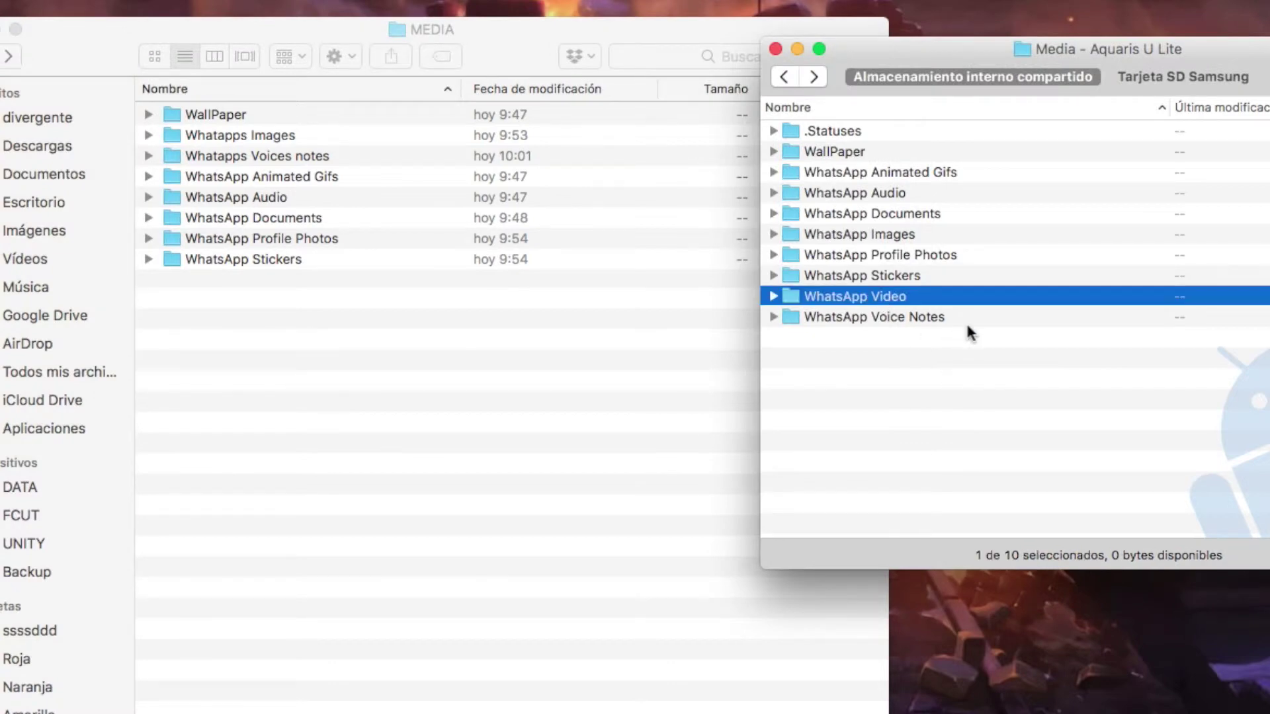
left_click(428, 358)
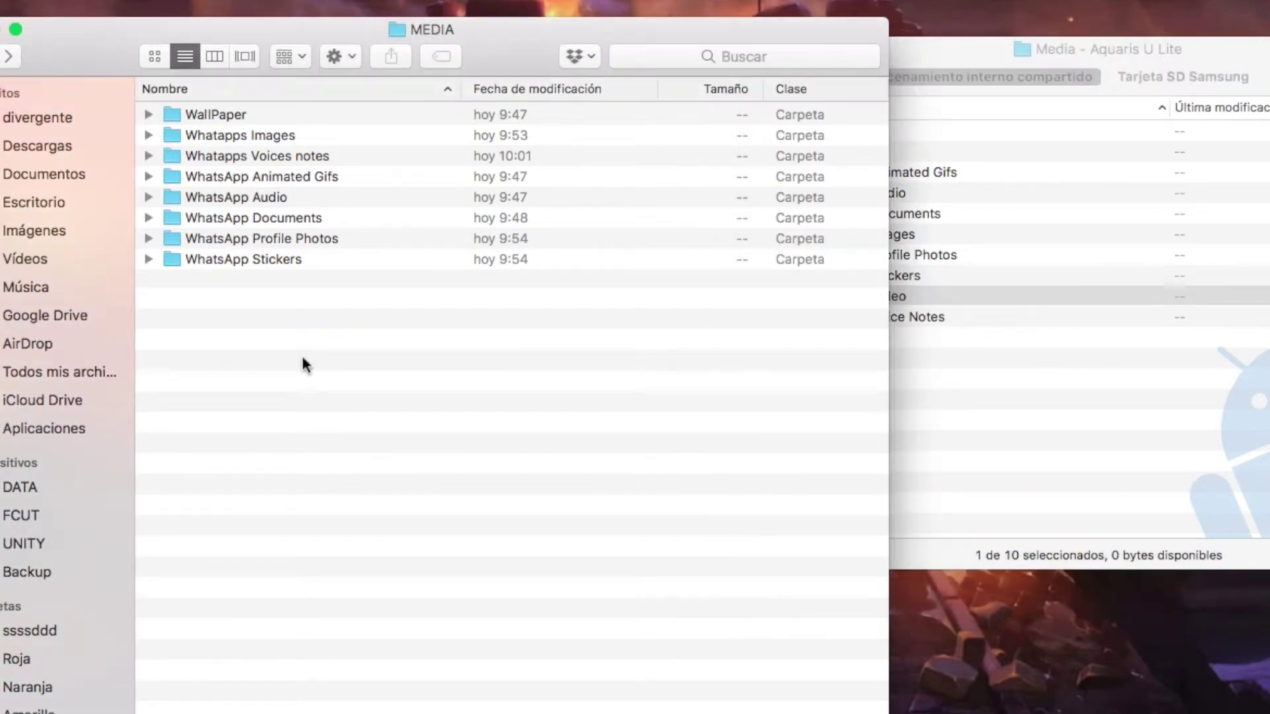
right_click(304, 357)
left_click(344, 368)
type("Whatapps Video")
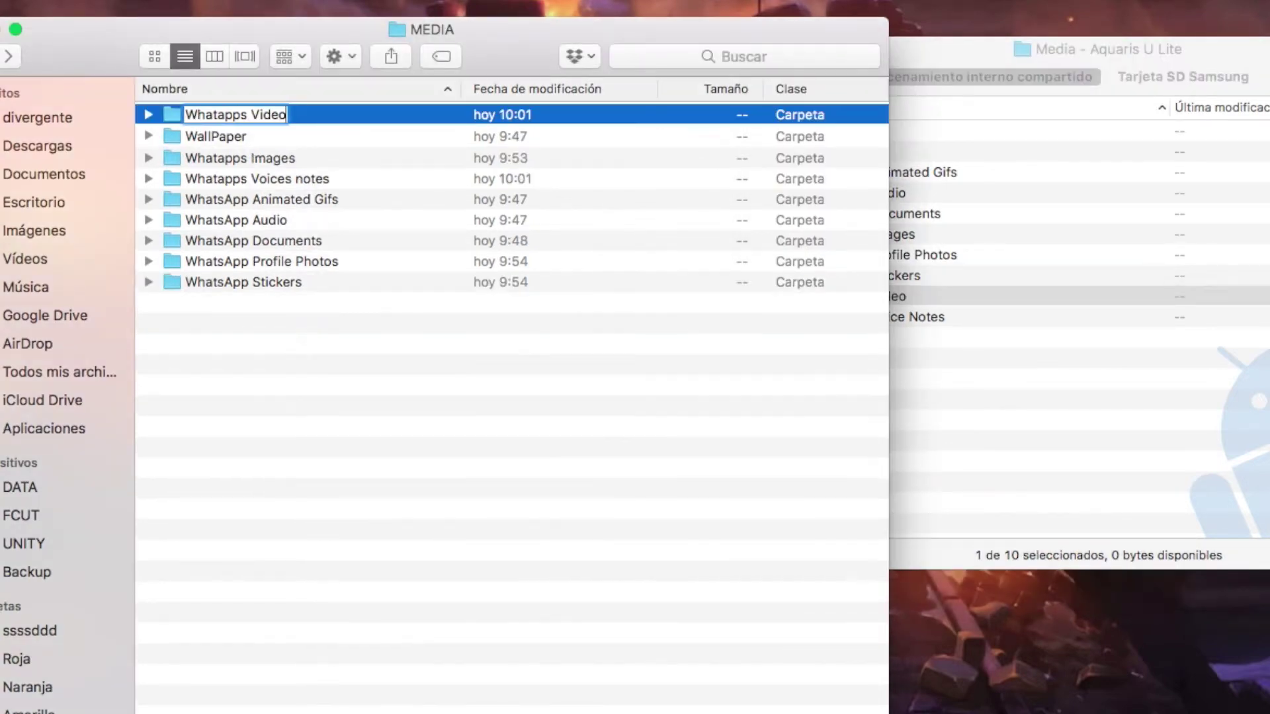
key("Return")
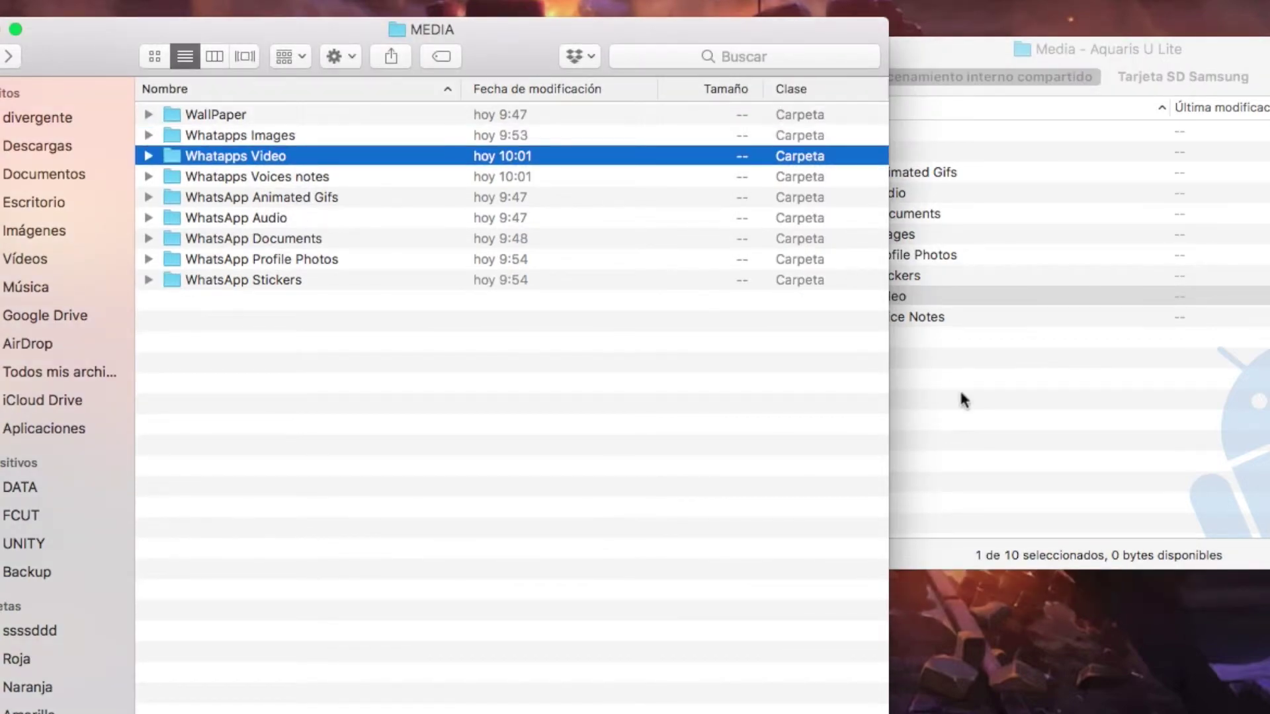
Open the phone's WhatsApp Video folder and look through its list of videos
left_click(959, 387)
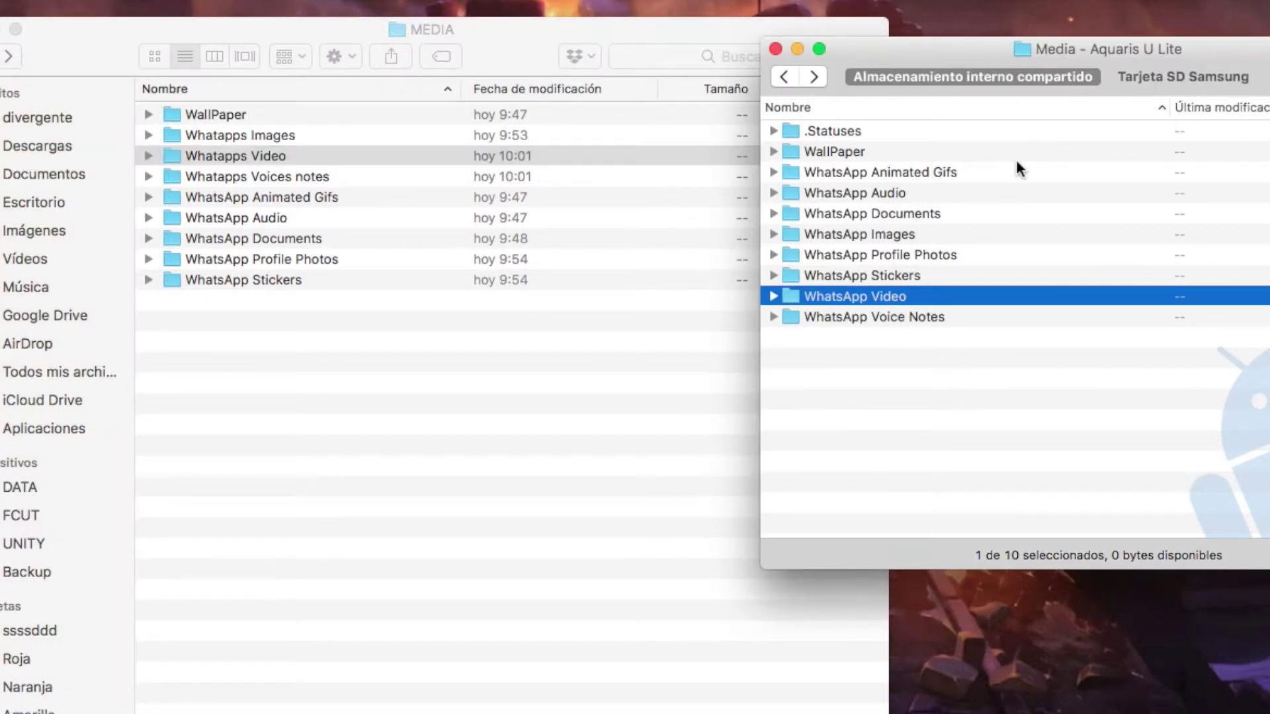
key("super+Down")
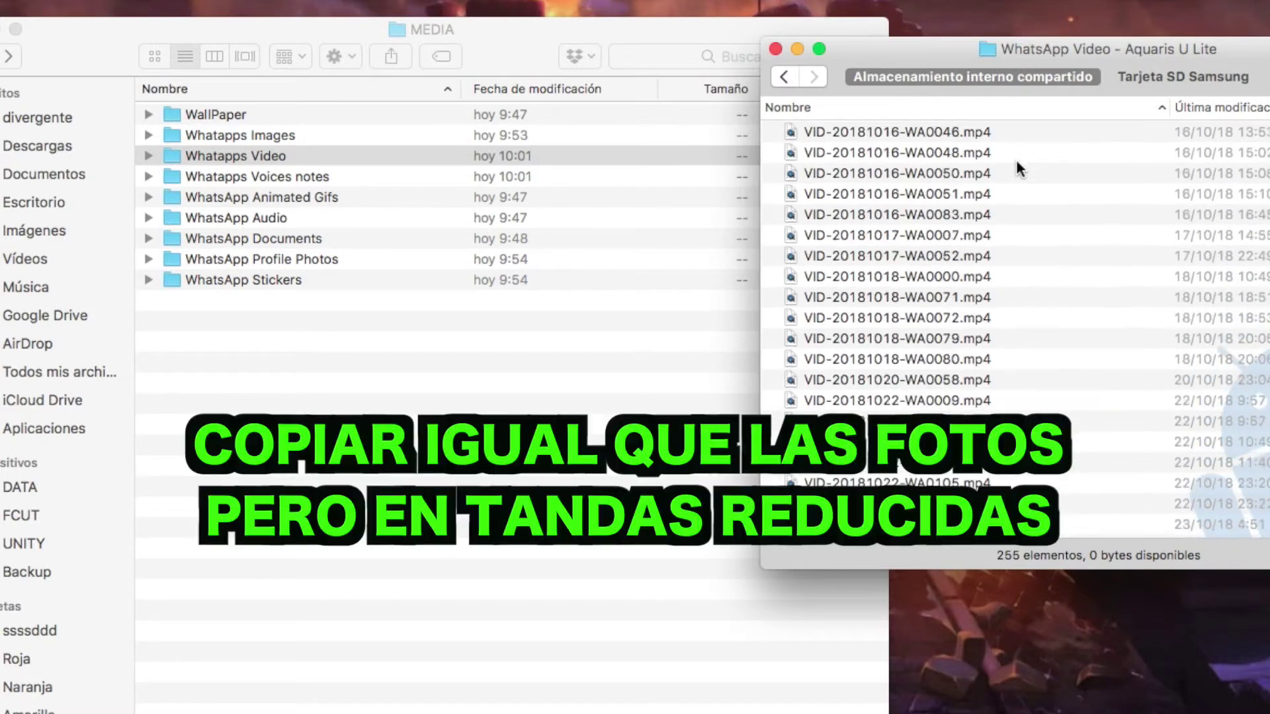
scroll(1017, 161, "down", 10)
scroll(1018, 160, "up", 15)
scroll(1017, 161, "down", 8)
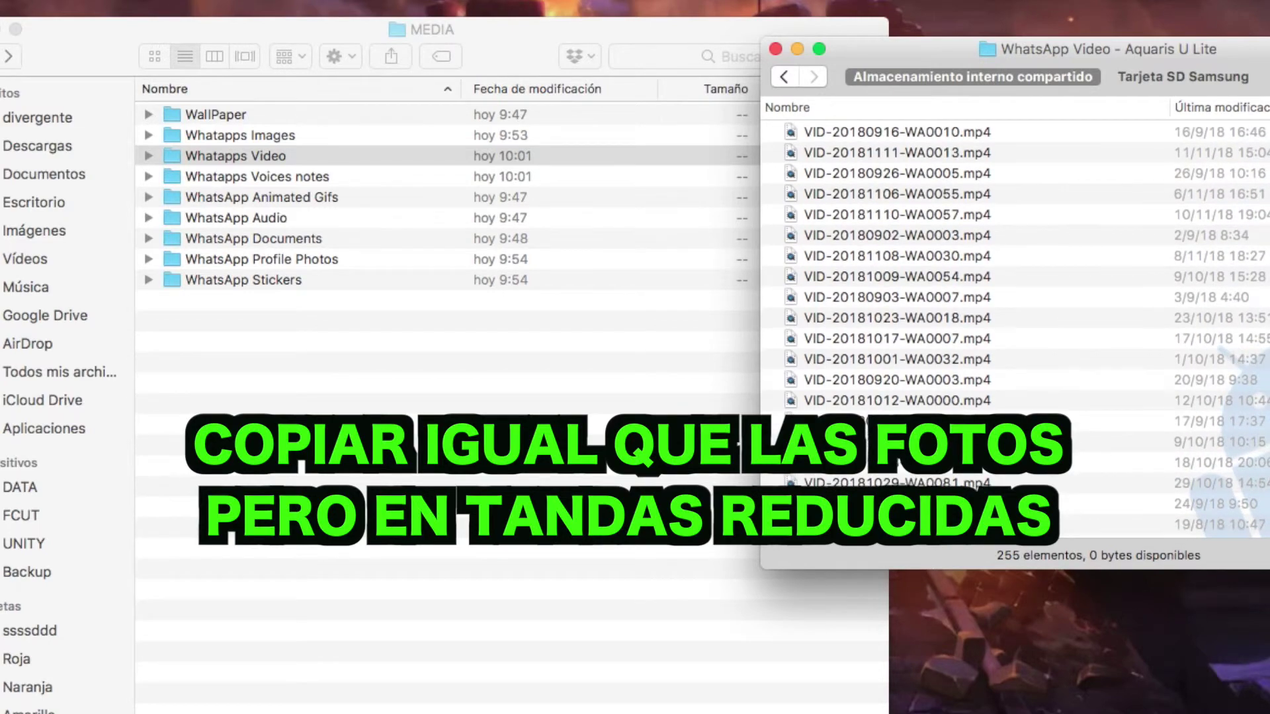
scroll(1016, 330, "down", 15)
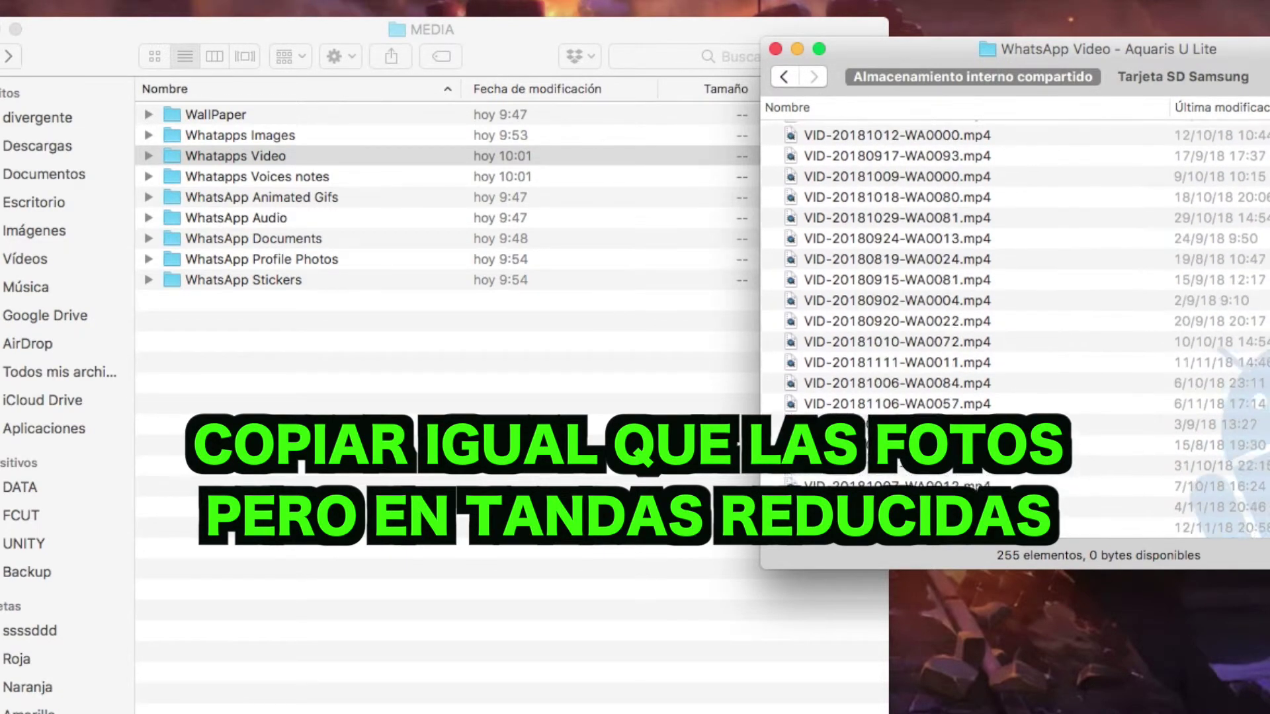
scroll(1016, 331, "down", 10)
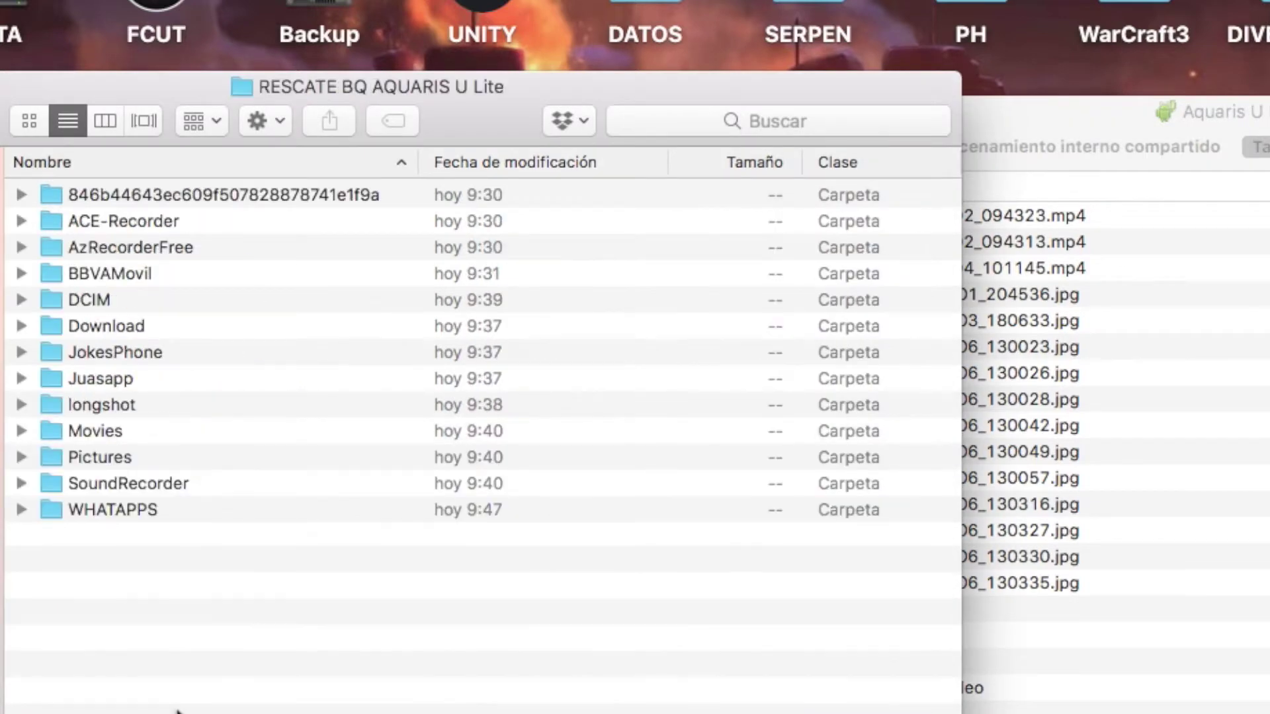
Create a folder named "TARJETA SD SAMSUNG" inside RESCATE BQ AQUARIS U Lite and open it
key("super+shift+n")
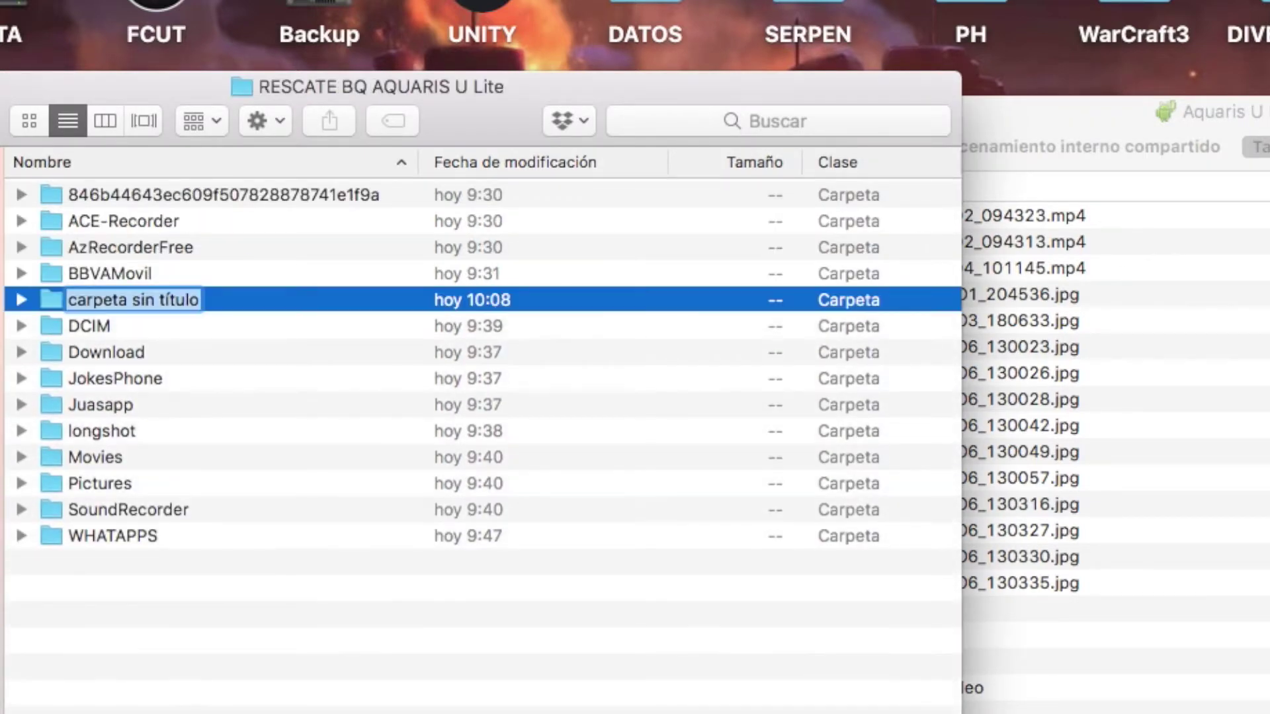
type("TARJETA ")
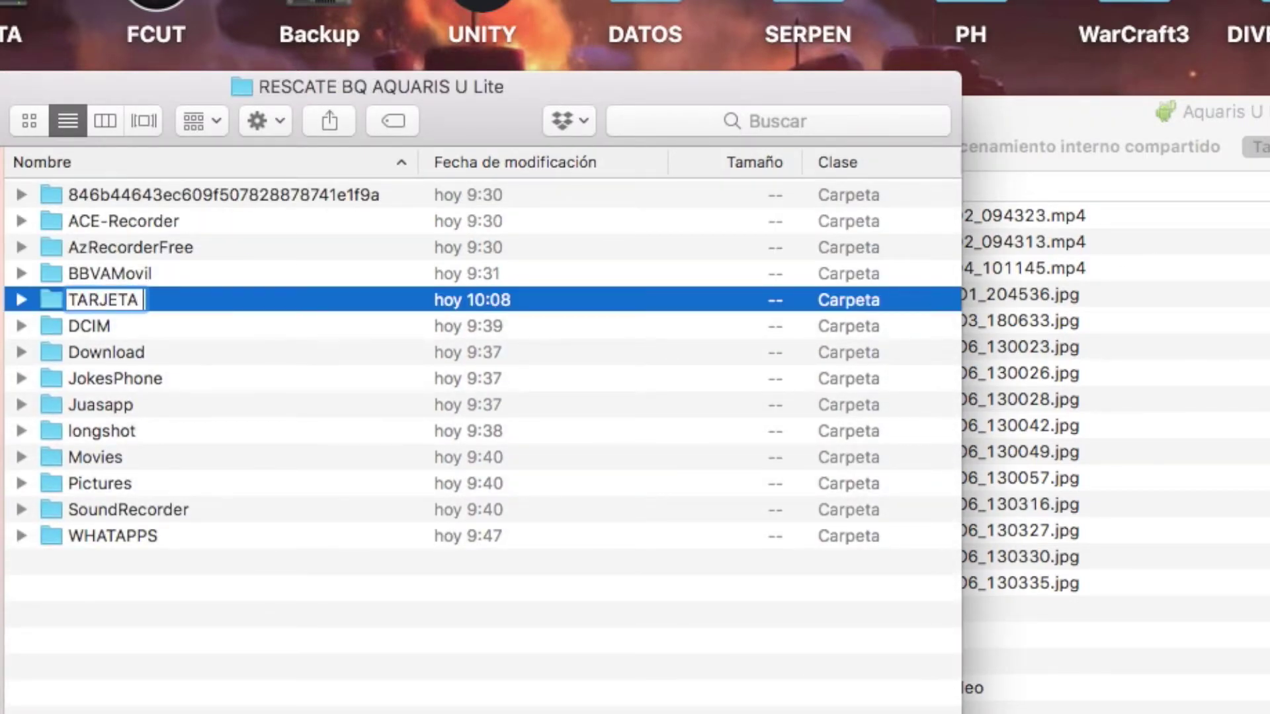
type("SD SAMSUNG")
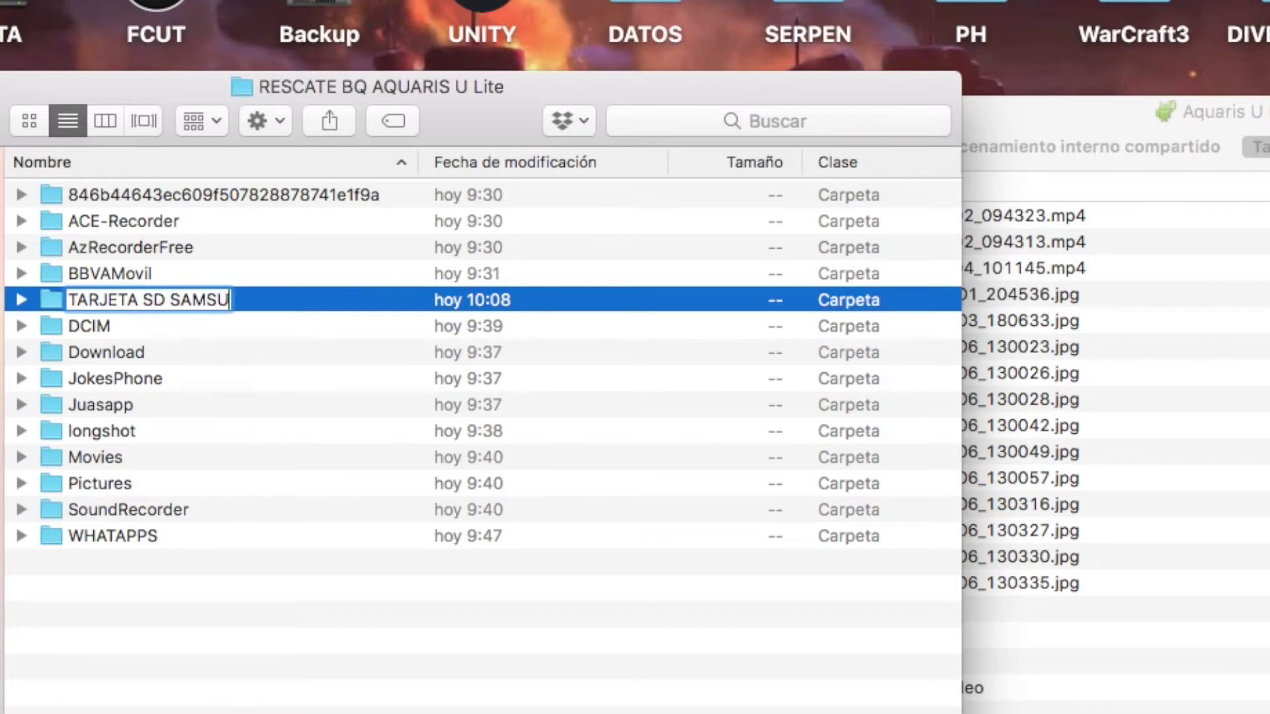
key("Return")
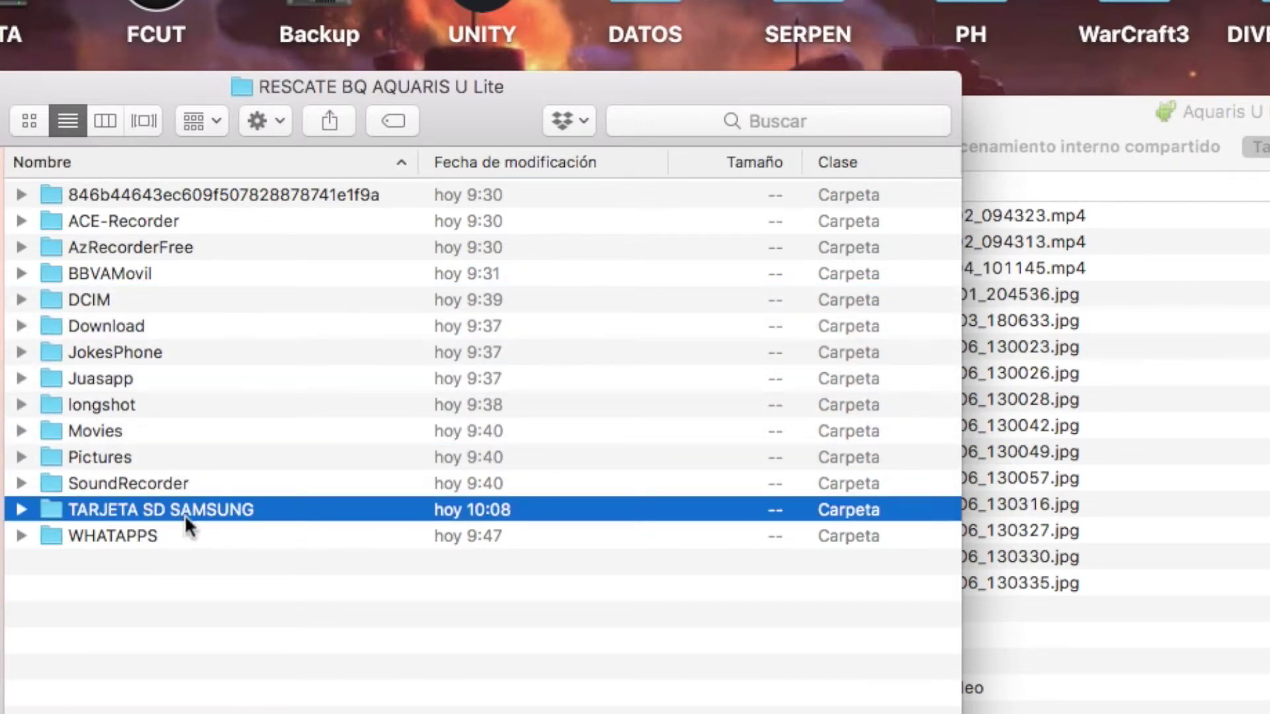
double_click(185, 515)
Copy the SD card's files from VID_20181102_094323.mp4 through IMG_20181106_130335.jpg and its aaa folder into TARJETA SD SAMSUNG
left_click(1154, 701)
left_click(1031, 579)
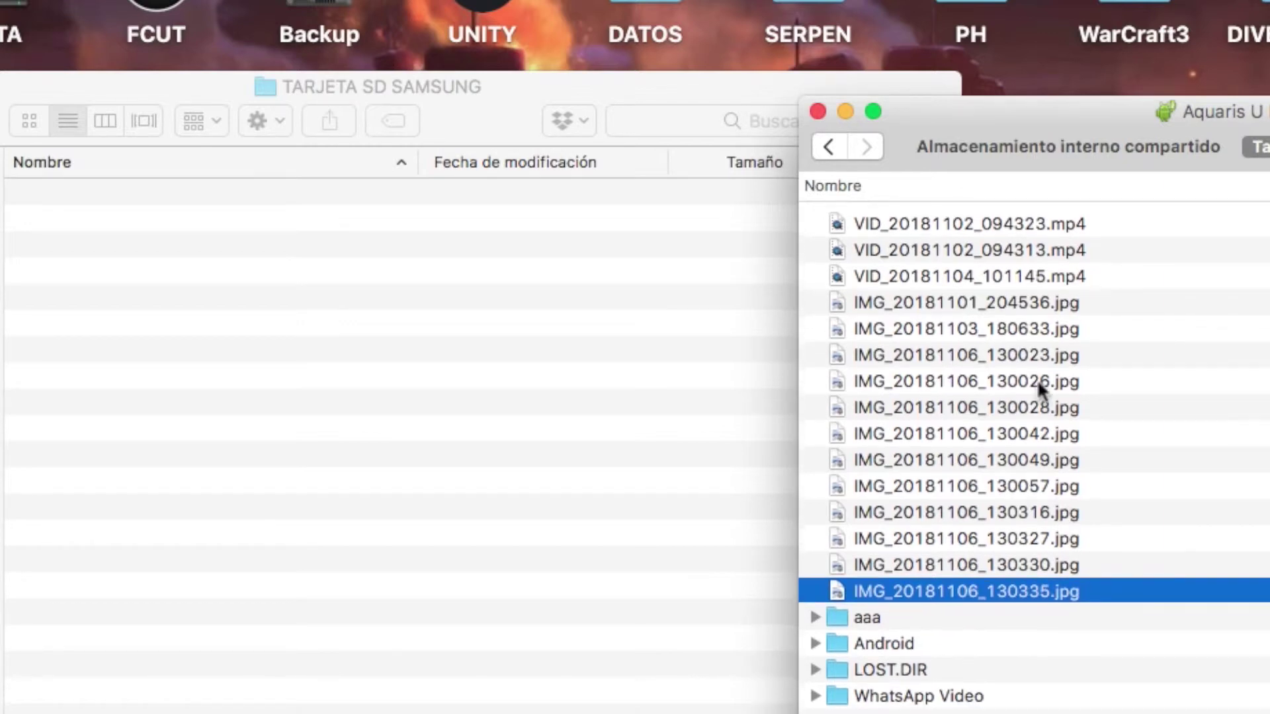
left_click(1020, 218, "shift")
left_click_drag(1018, 215, 353, 347)
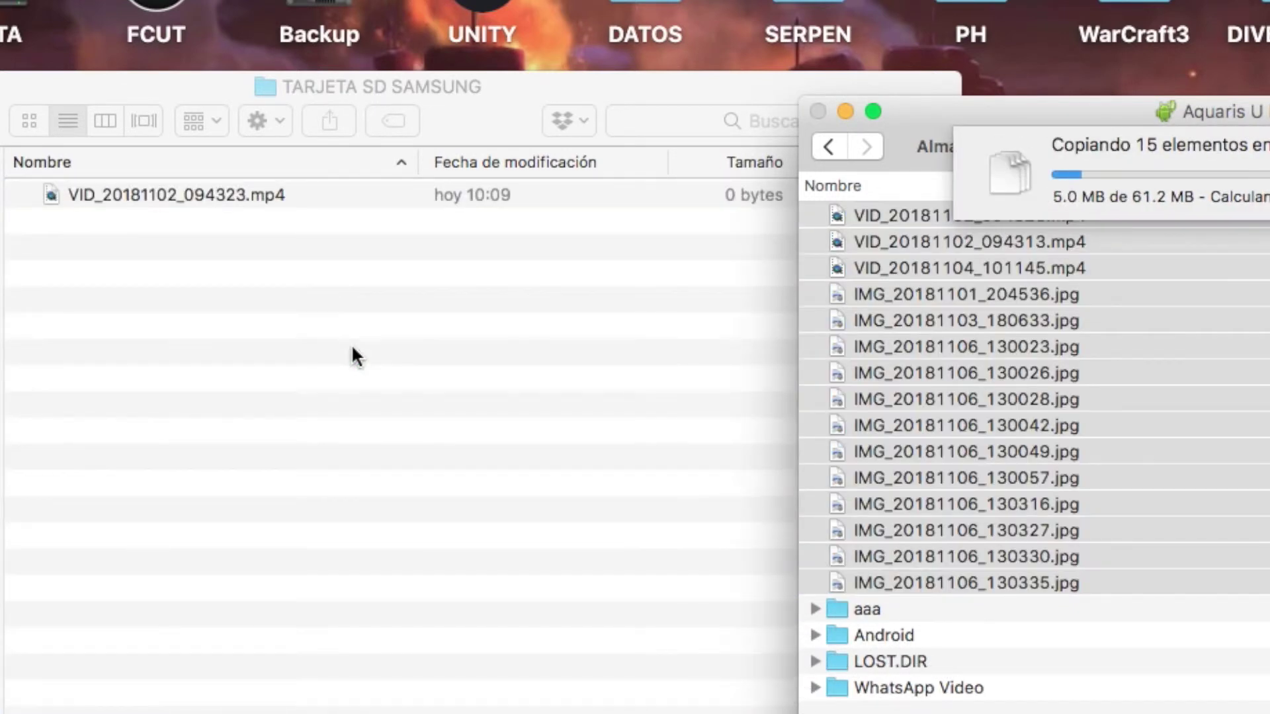
left_click(868, 606)
mouse_move(868, 606)
left_mouse_down()
mouse_move(886, 612)
mouse_move(856, 610)
left_mouse_up()
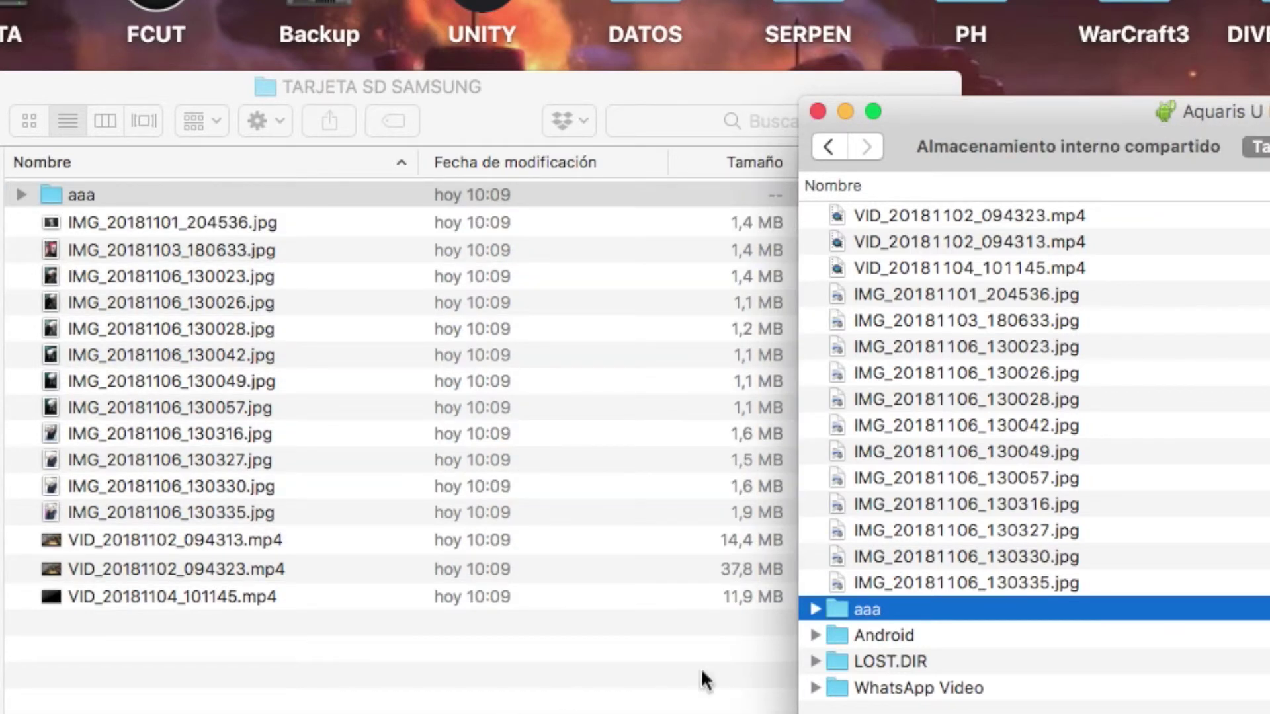
Open the SD card's Android folder to check its subfolders
left_click(914, 640)
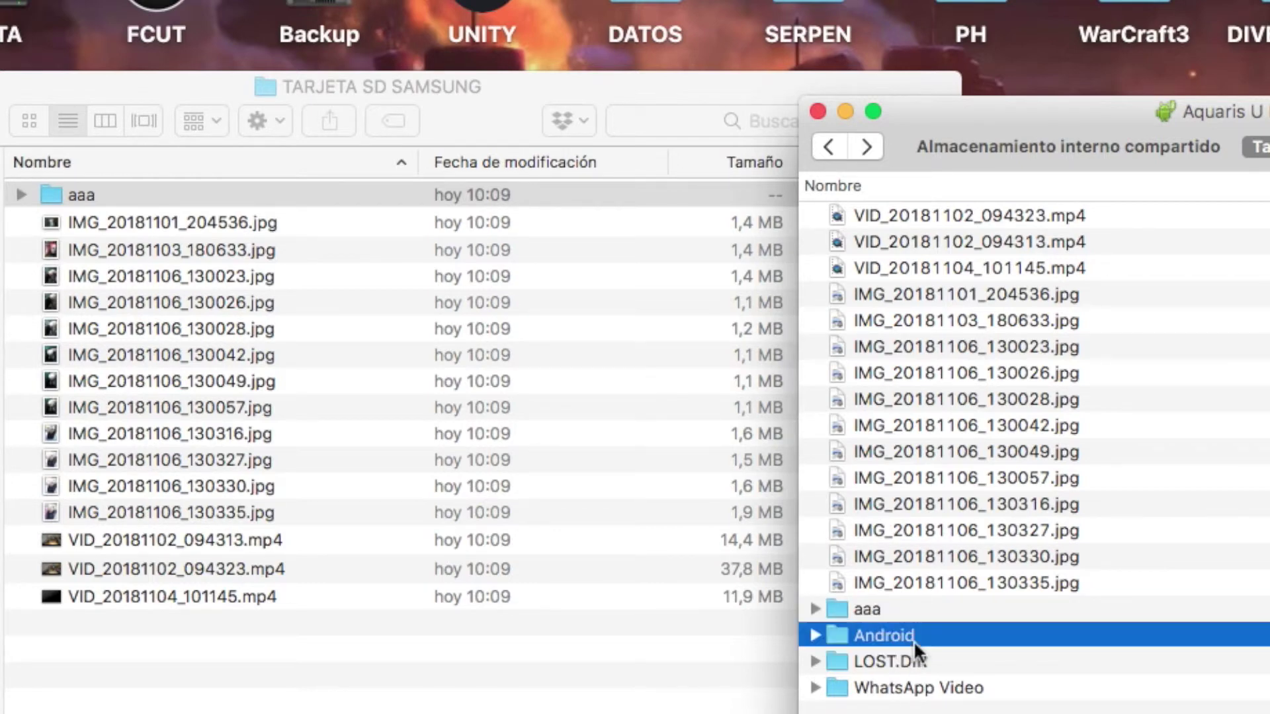
double_click(979, 628)
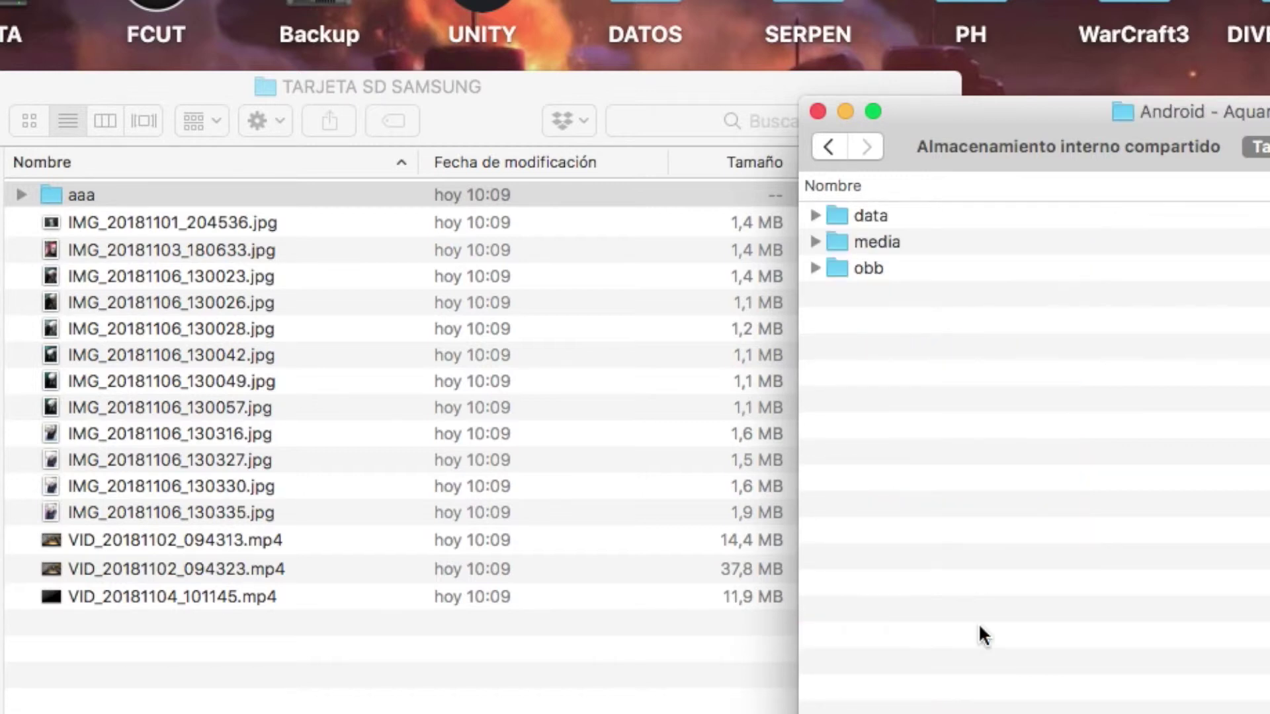
Check the contents of the media and data subfolders inside the SD card's Android folder
double_click(879, 242)
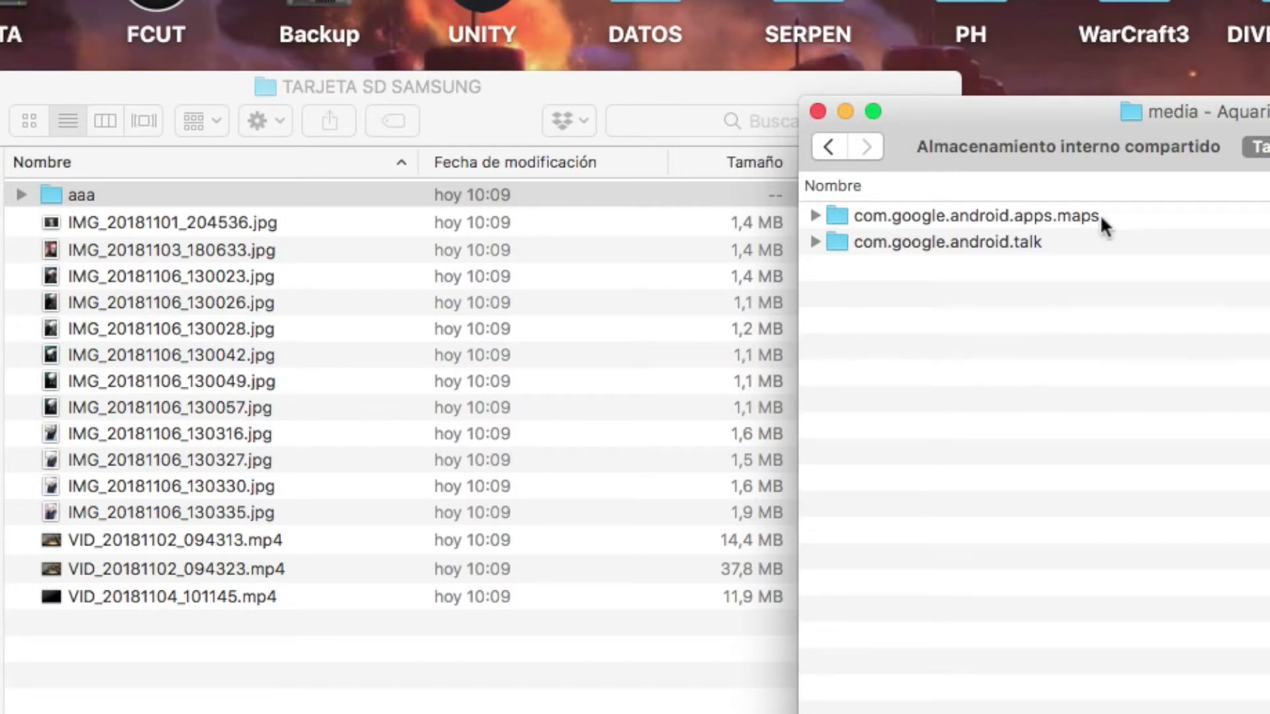
left_click(824, 147)
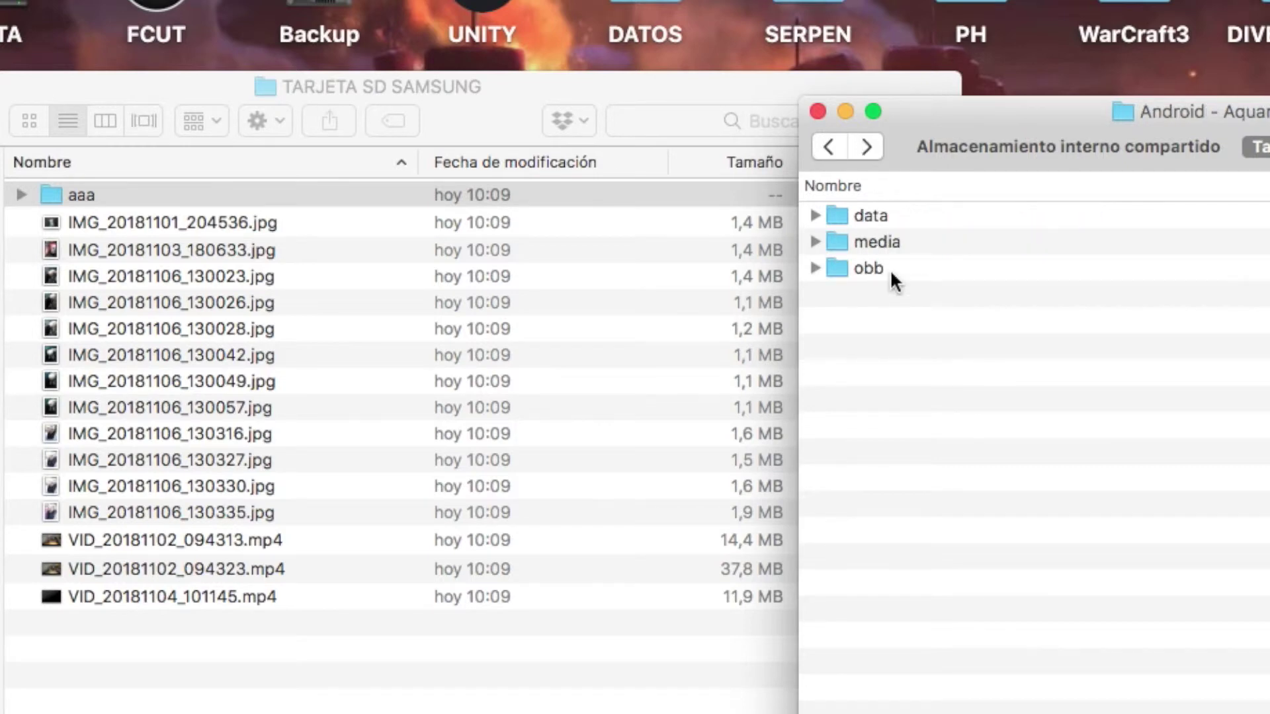
double_click(890, 269)
scroll(990, 416, "down", 10)
scroll(990, 417, "up", 2)
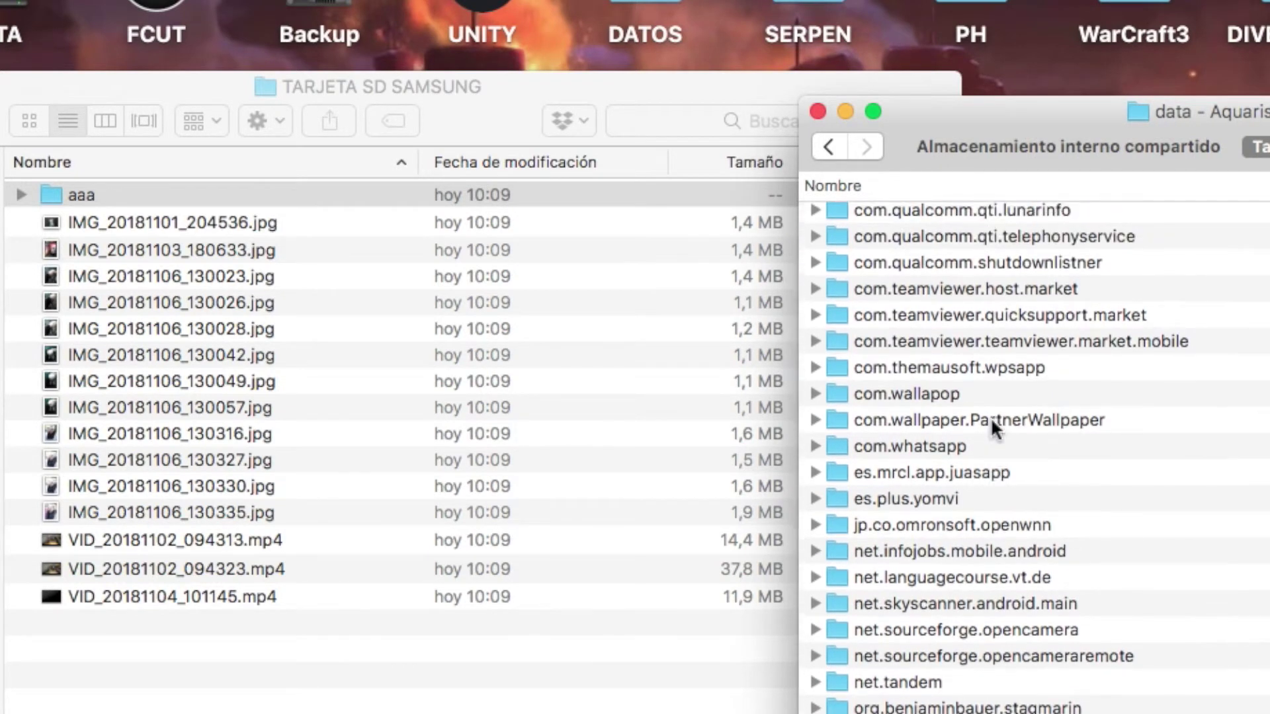
Inspect the com.wallapop folder down to its Pictures subfolder and return to the Android folder
left_click(967, 403)
double_click(966, 402)
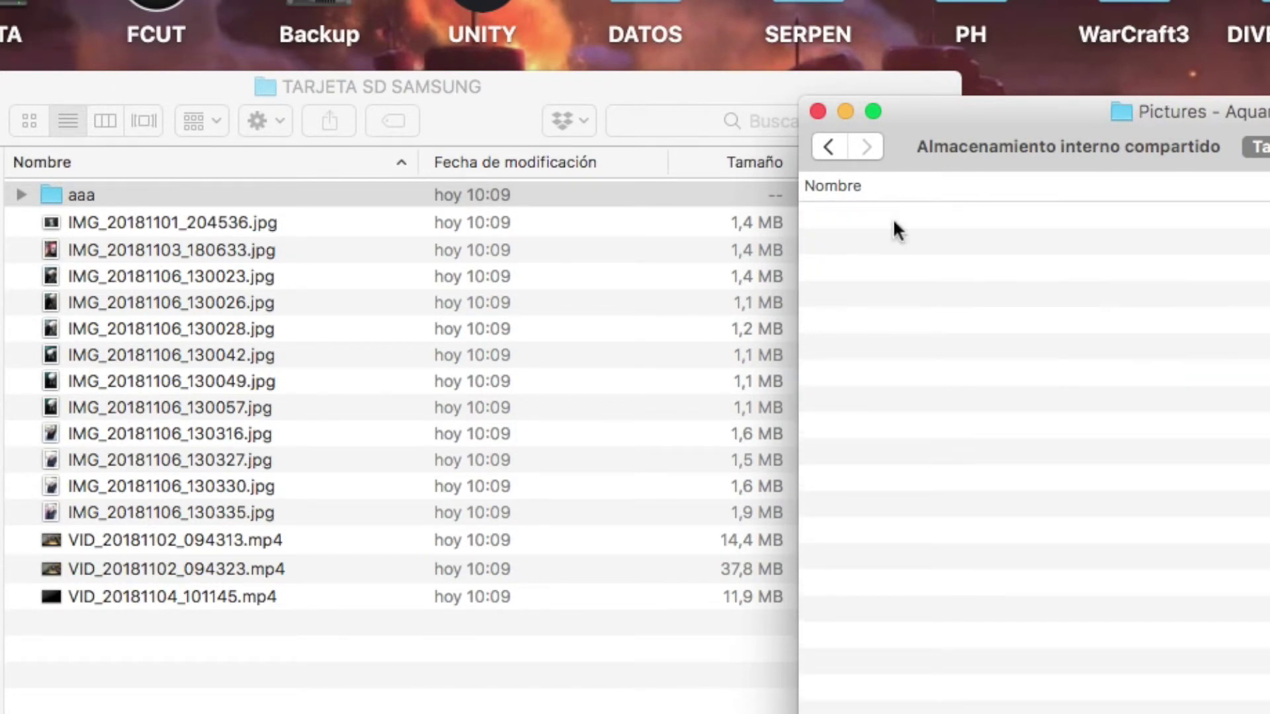
left_click(835, 146)
left_click(835, 146)
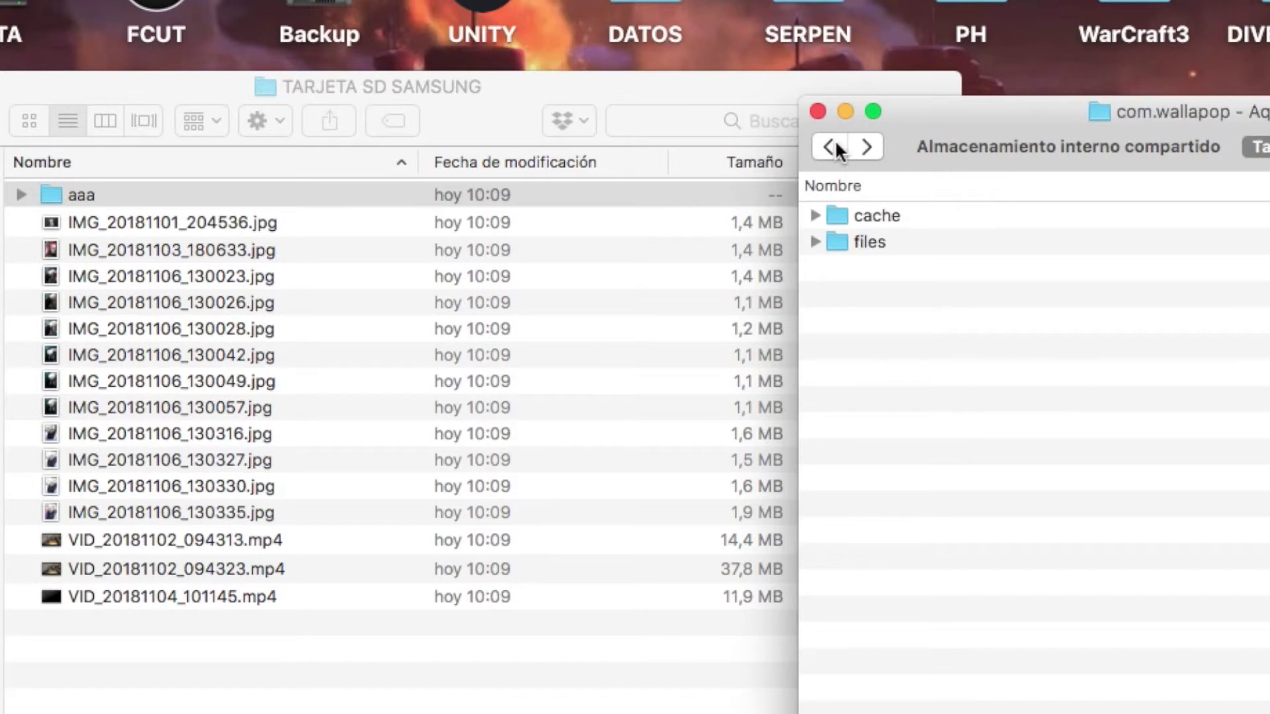
left_click(836, 146)
left_click(836, 145)
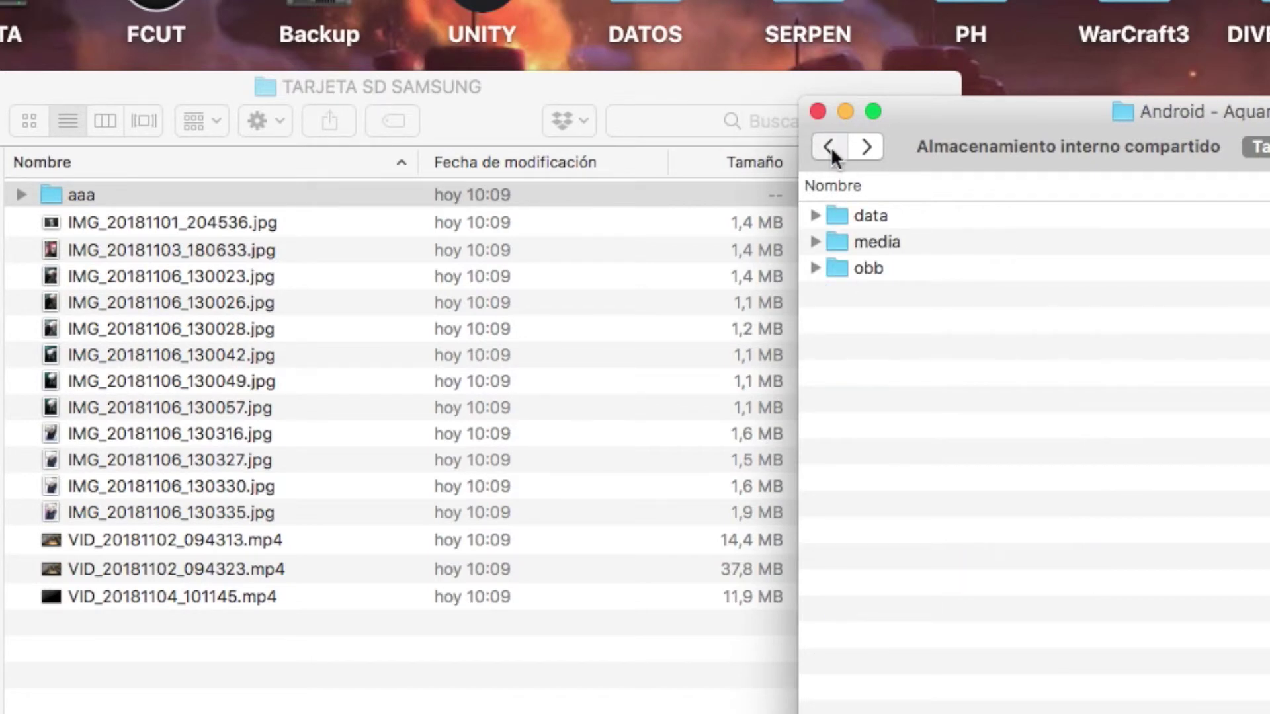
Check the contents of the SD card's LOST.DIR folder and return to the card's root
left_click(831, 146)
double_click(925, 658)
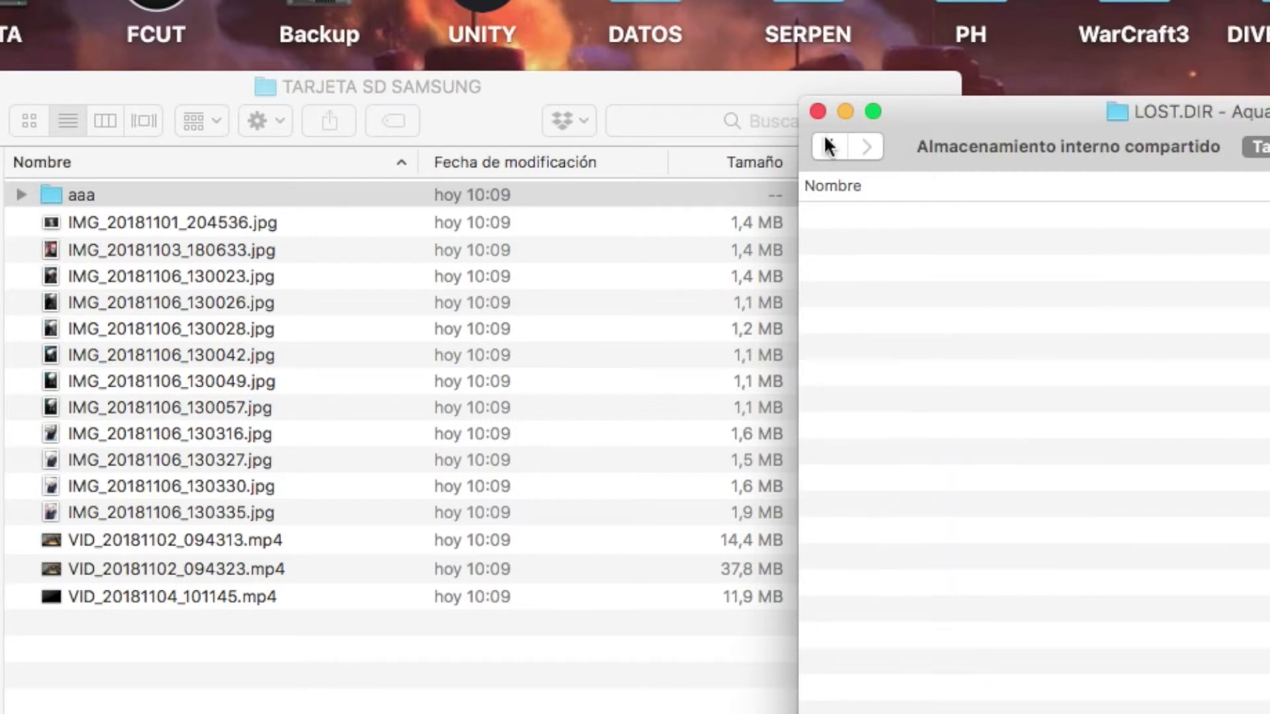
left_click(827, 146)
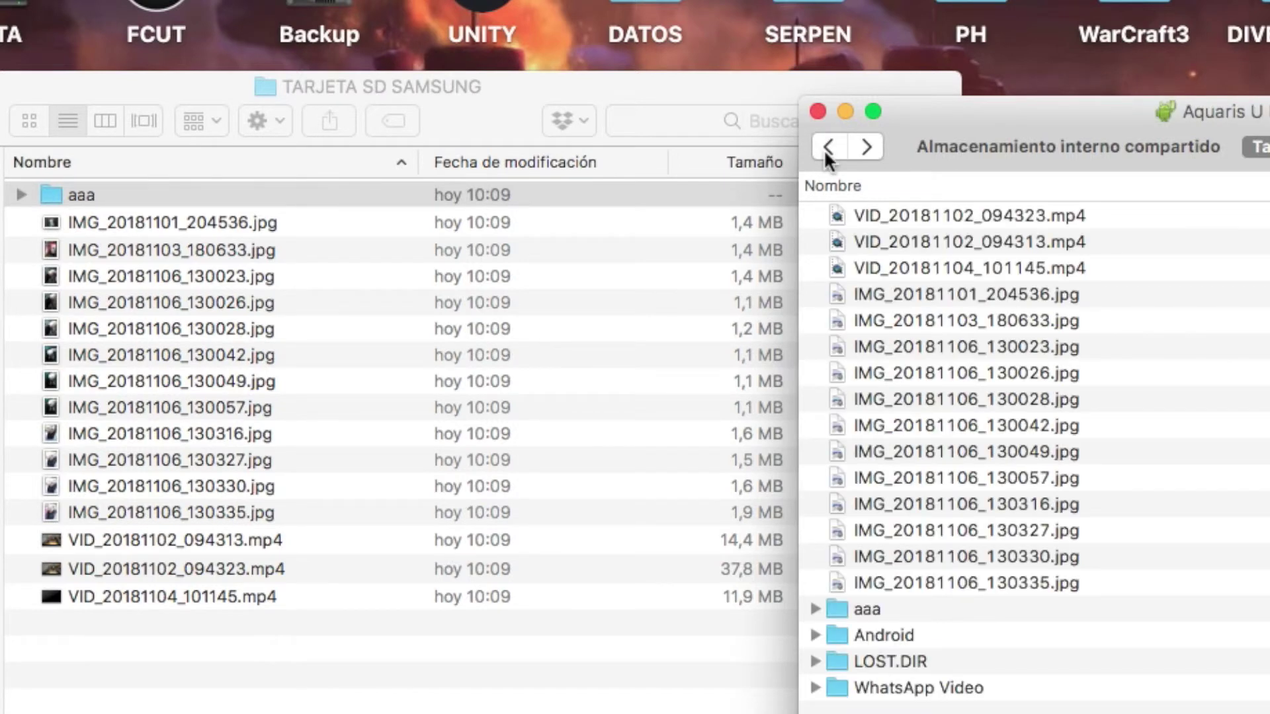
Check the SD card's WhatsApp Video folder and copy it into TARJETA SD SAMSUNG
left_click(929, 684)
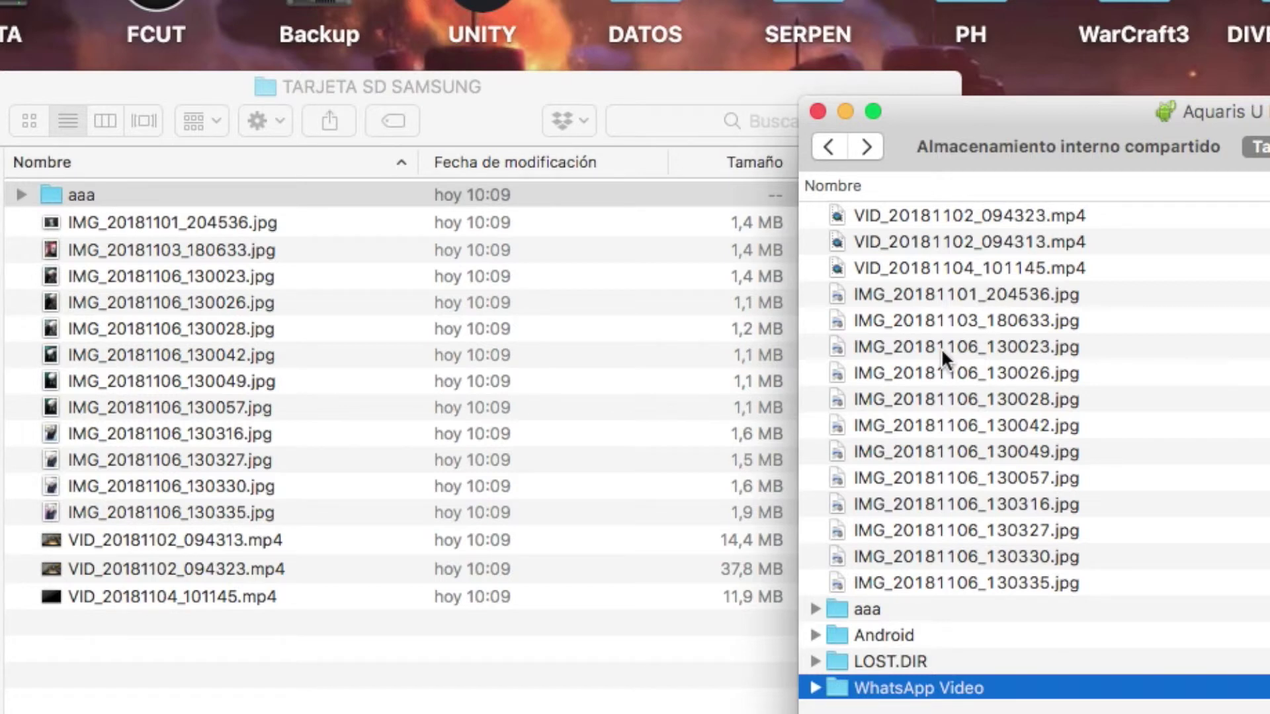
key("super+Down")
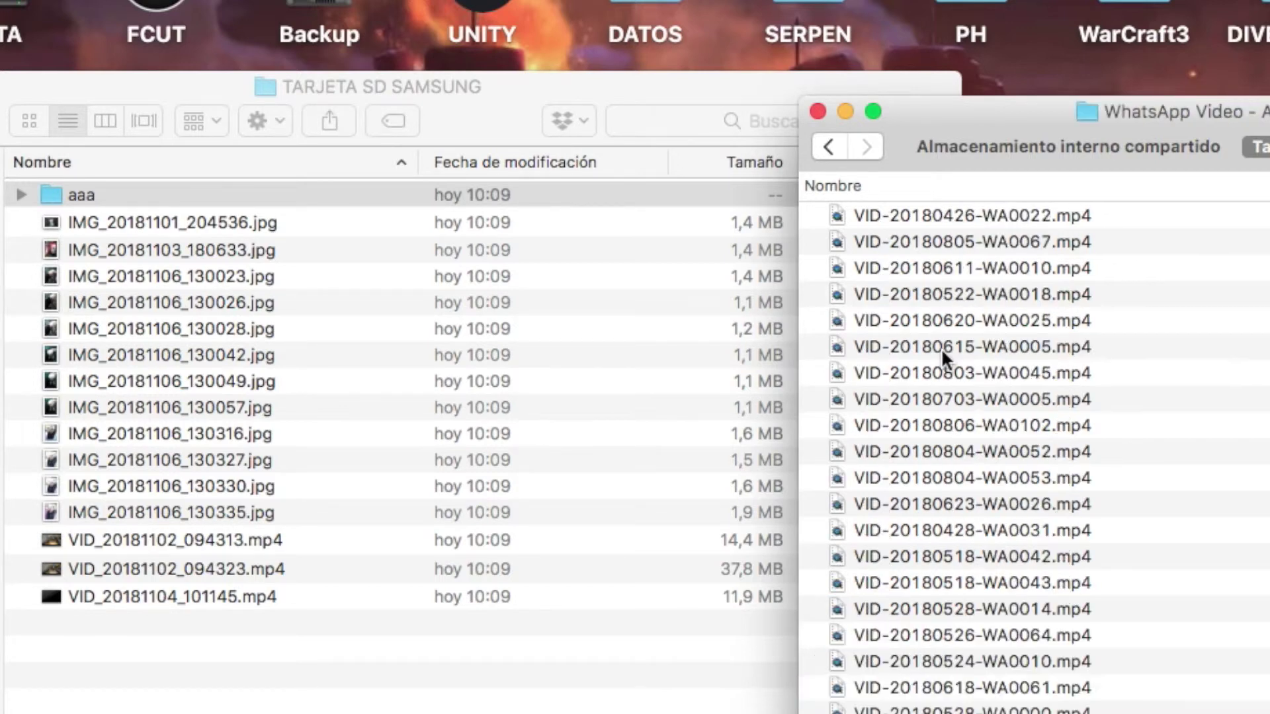
key("super+Up")
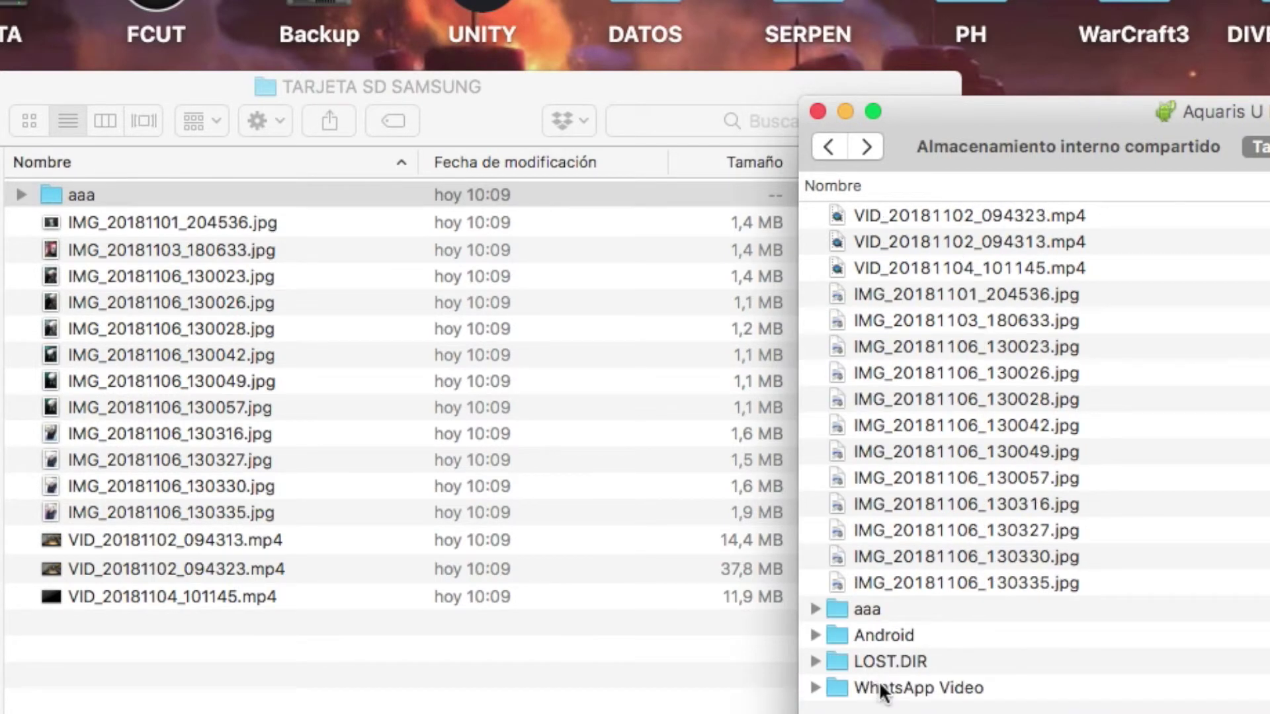
left_click_drag(882, 688, 589, 711)
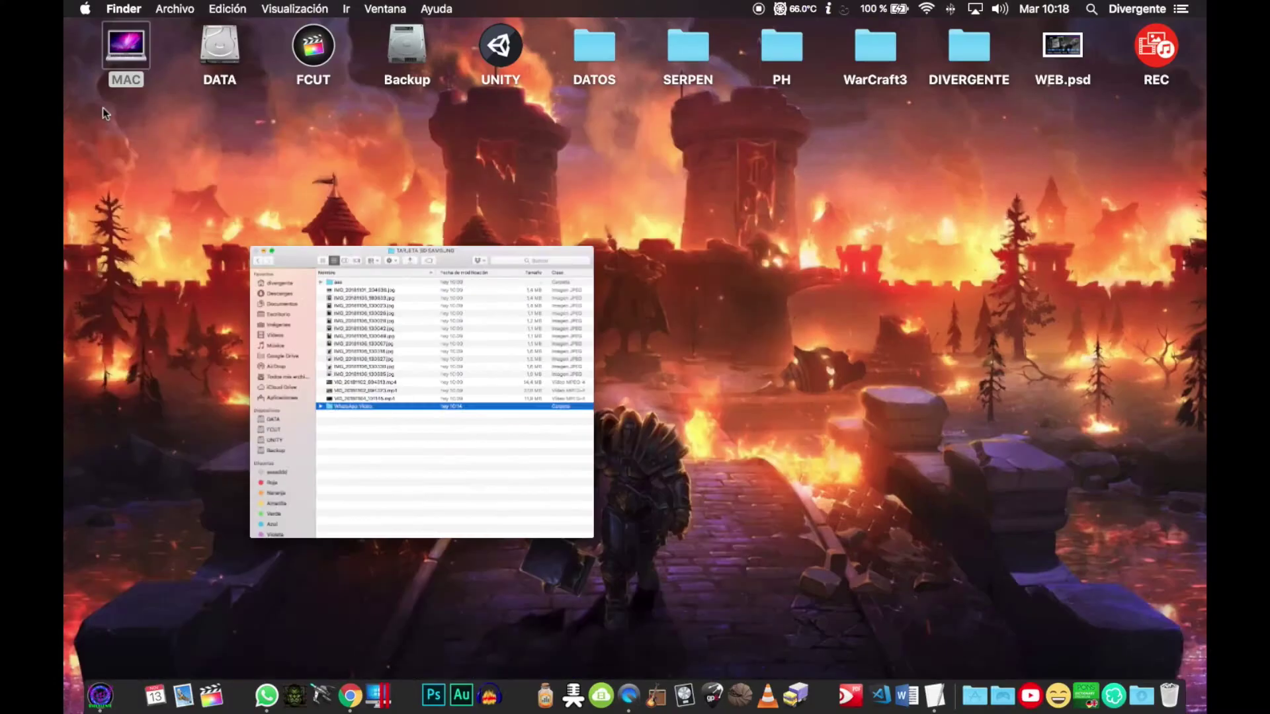
Close the TARJETA SD SAMSUNG window and move the RESCATE BQ AQUARIS U Lite folder beneath the DATA drive on the desktop
key("super+w")
left_click_drag(400, 397, 222, 320)
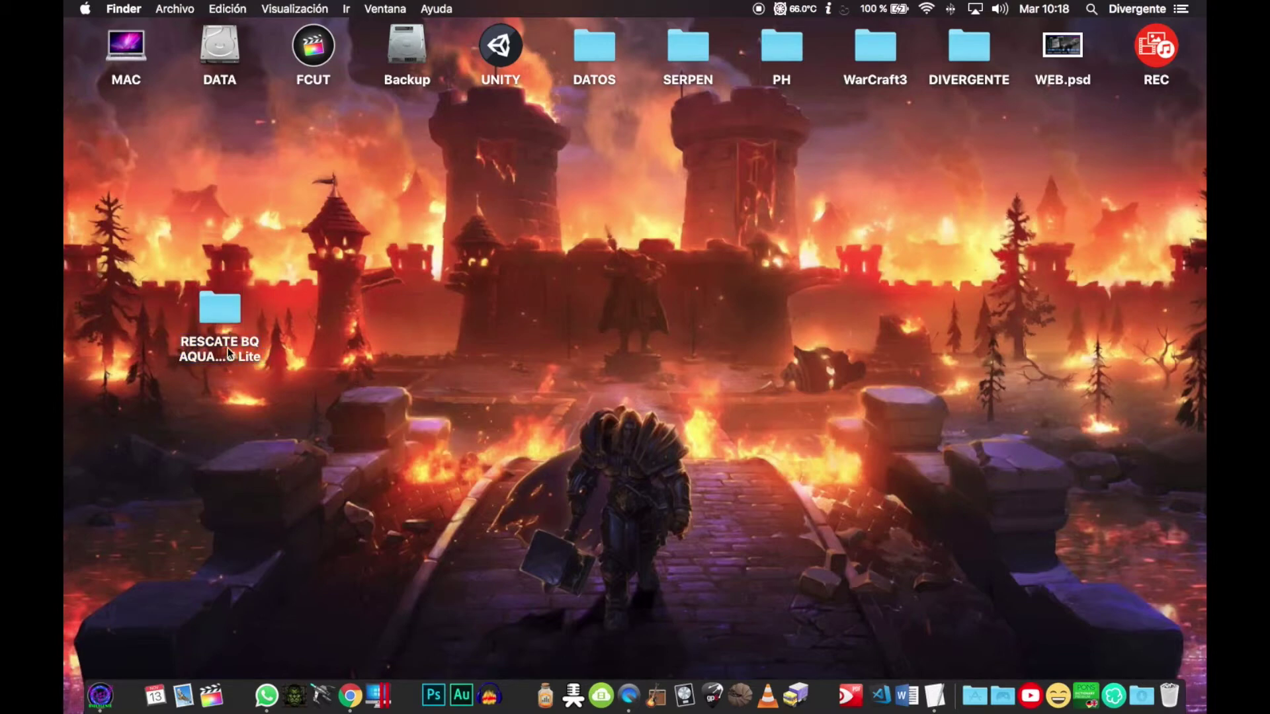
left_click(217, 309)
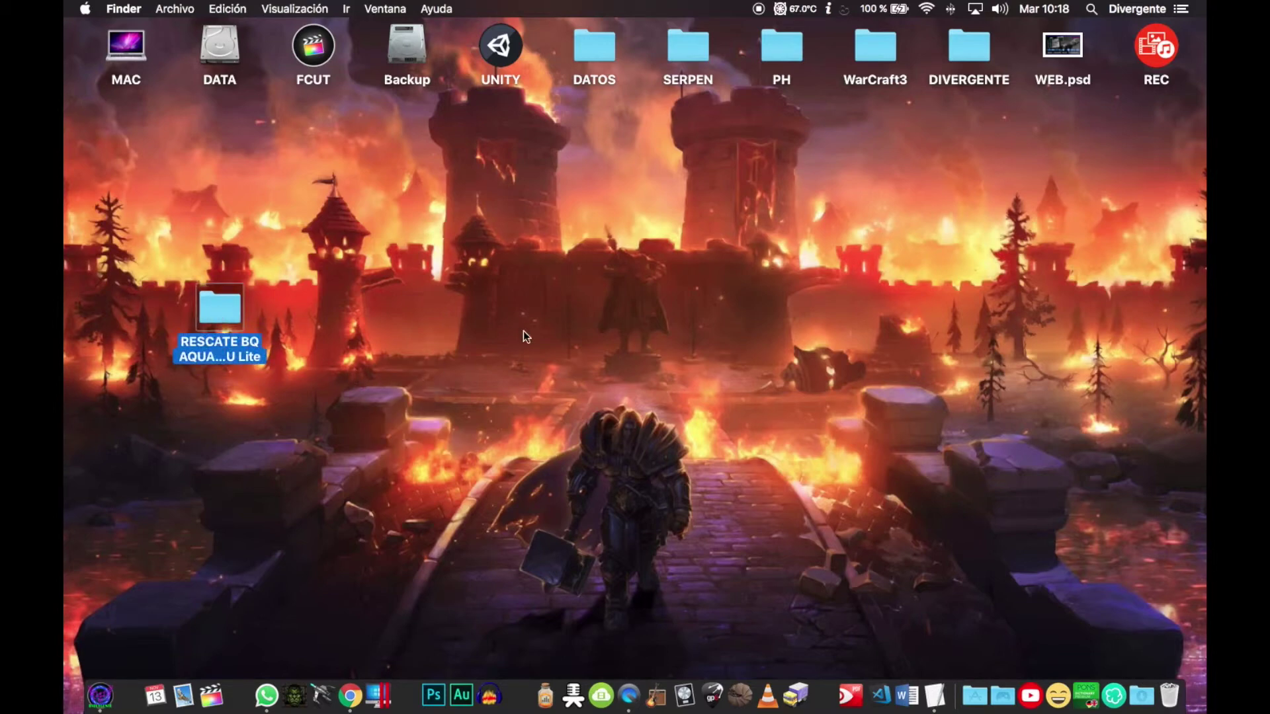
left_click(407, 320)
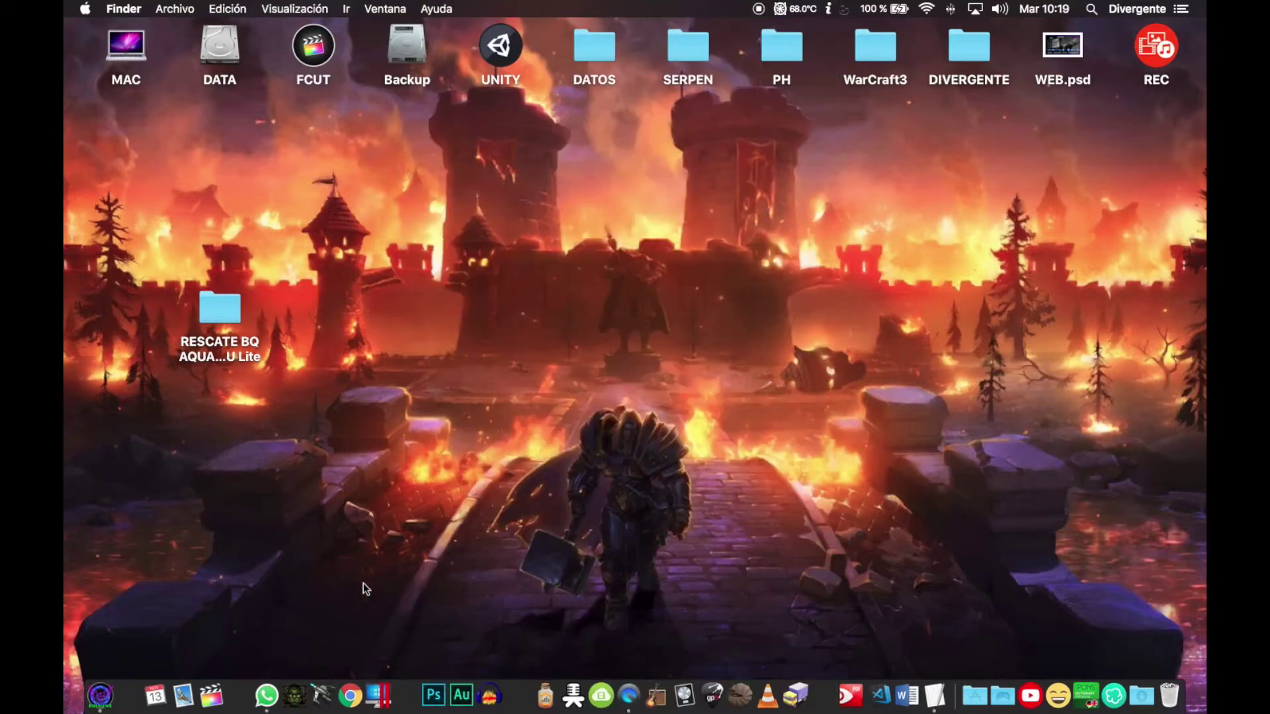
Switch to Chrome, open Google Contacts past its welcome dialog, and look through the synced contact list
left_click(350, 695)
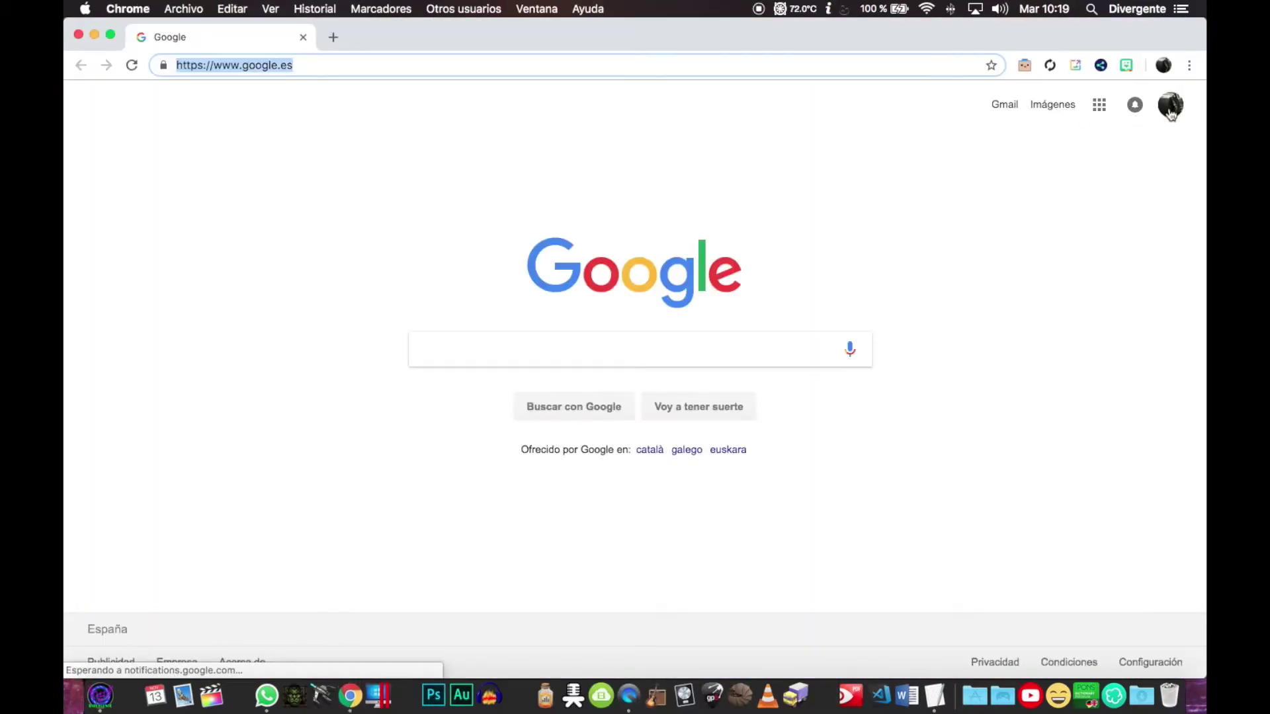
left_click(1100, 107)
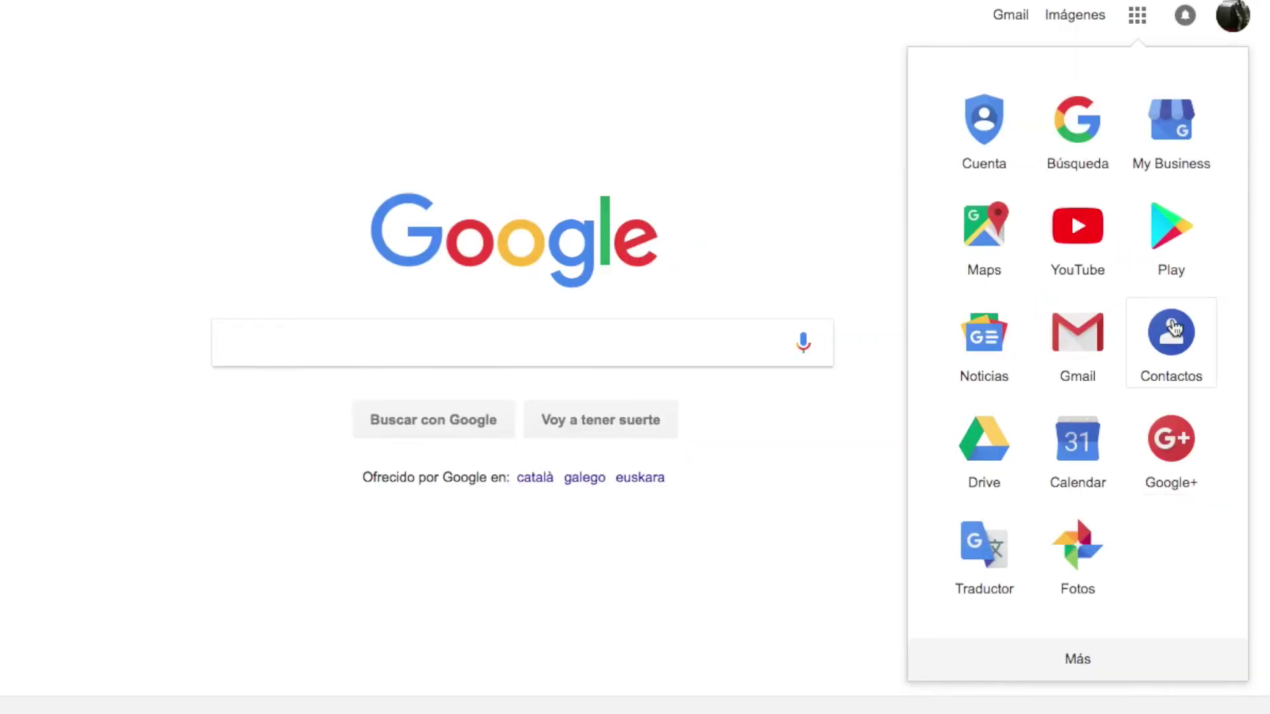
left_click(1122, 335)
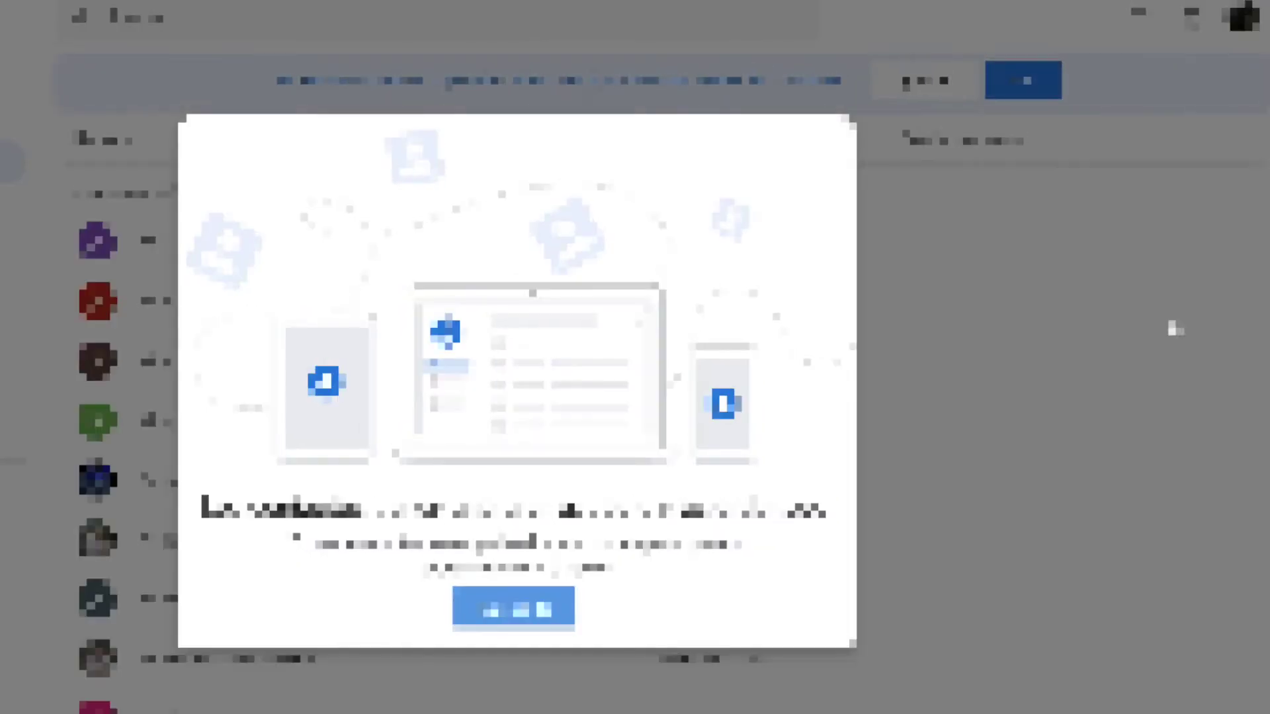
left_click(513, 605)
scroll(924, 416, "down", 1)
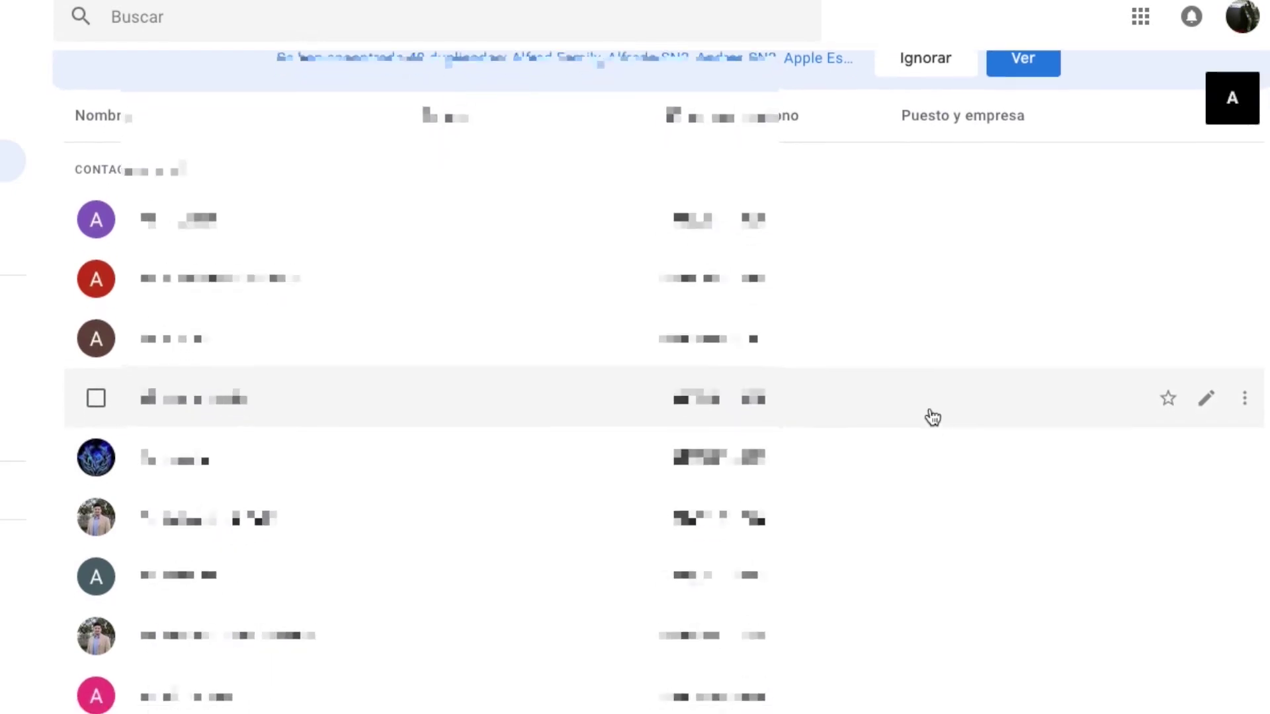
scroll(933, 417, "down", 10)
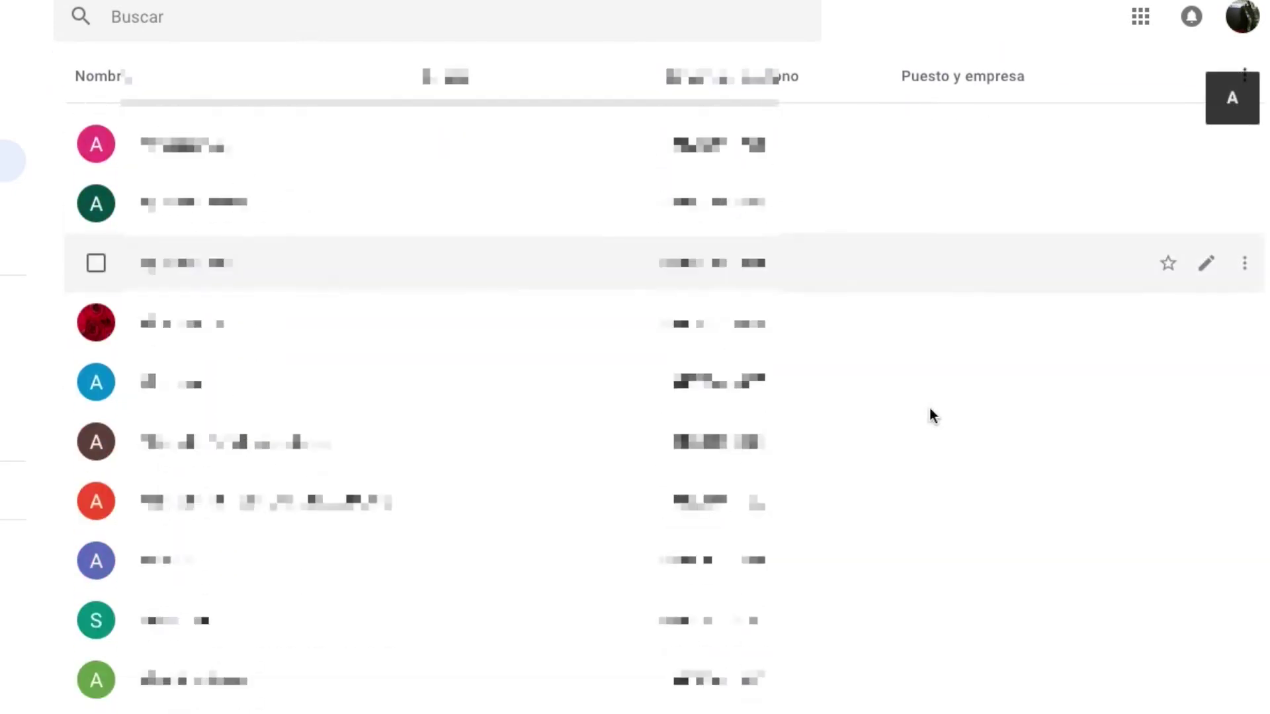
scroll(933, 417, "down", 15)
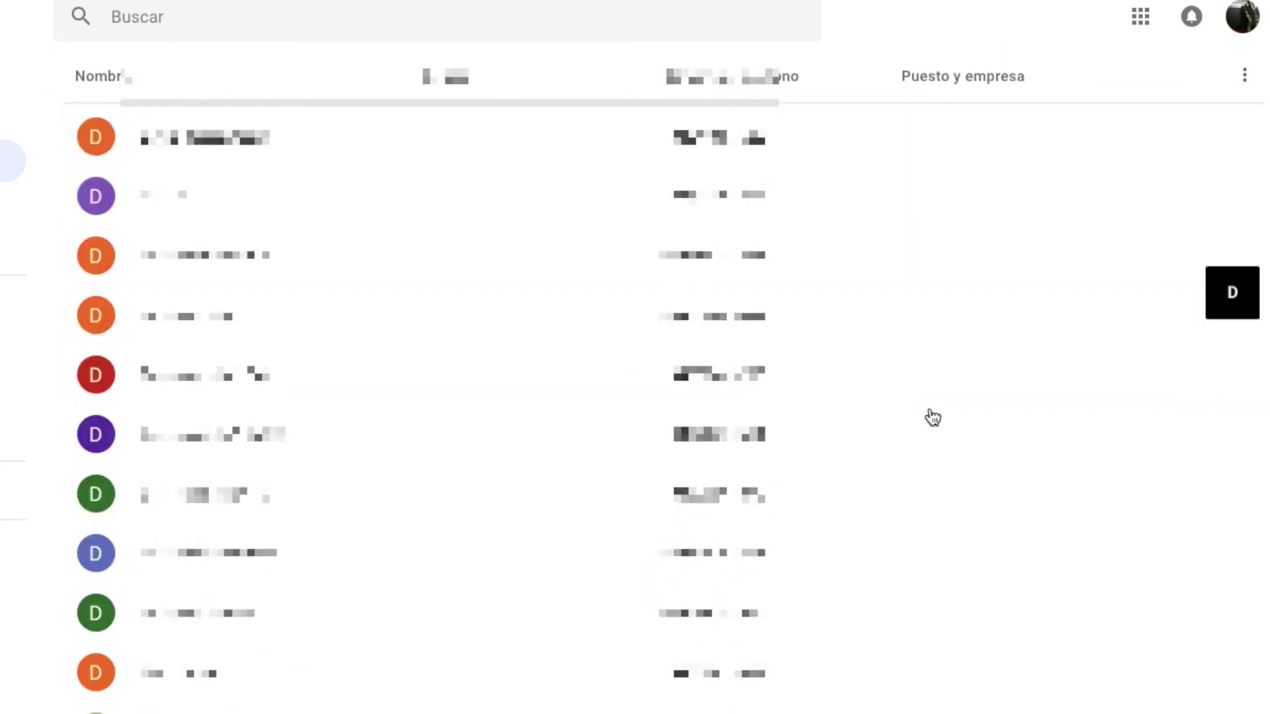
scroll(933, 418, "up", 20)
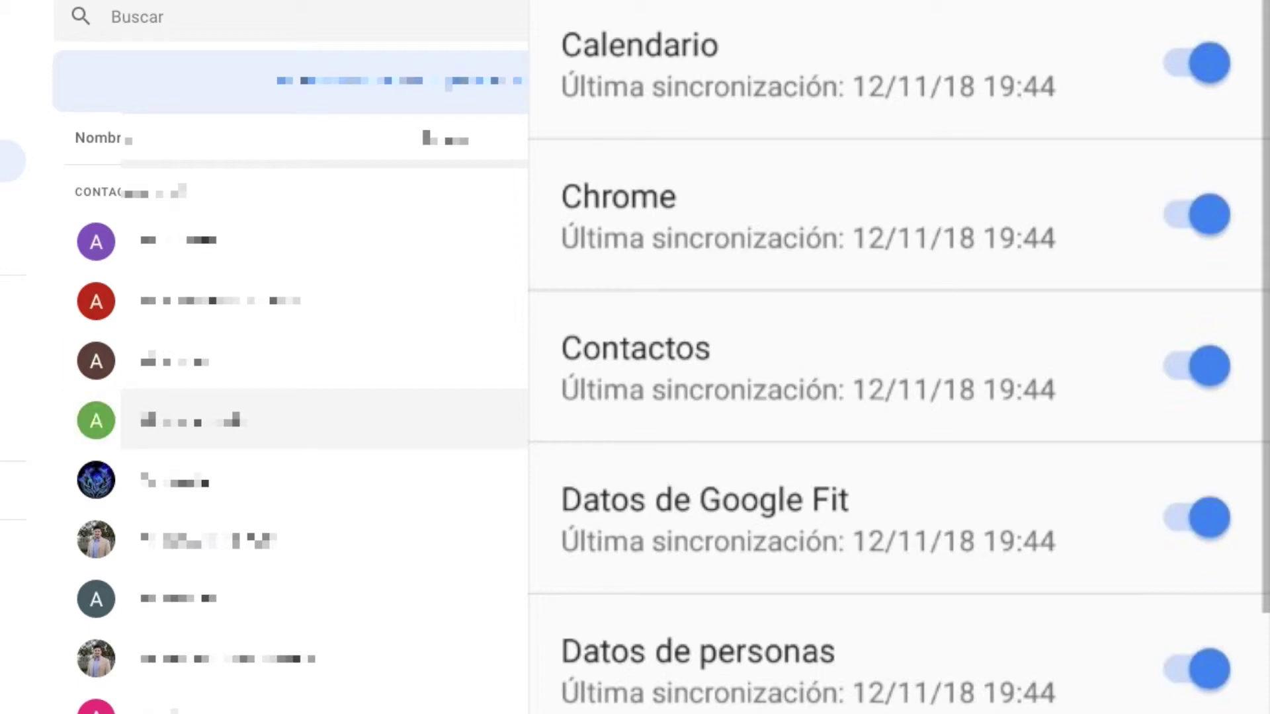
Open Google Photos (Fotos) from the list of Google apps
left_click(1140, 16)
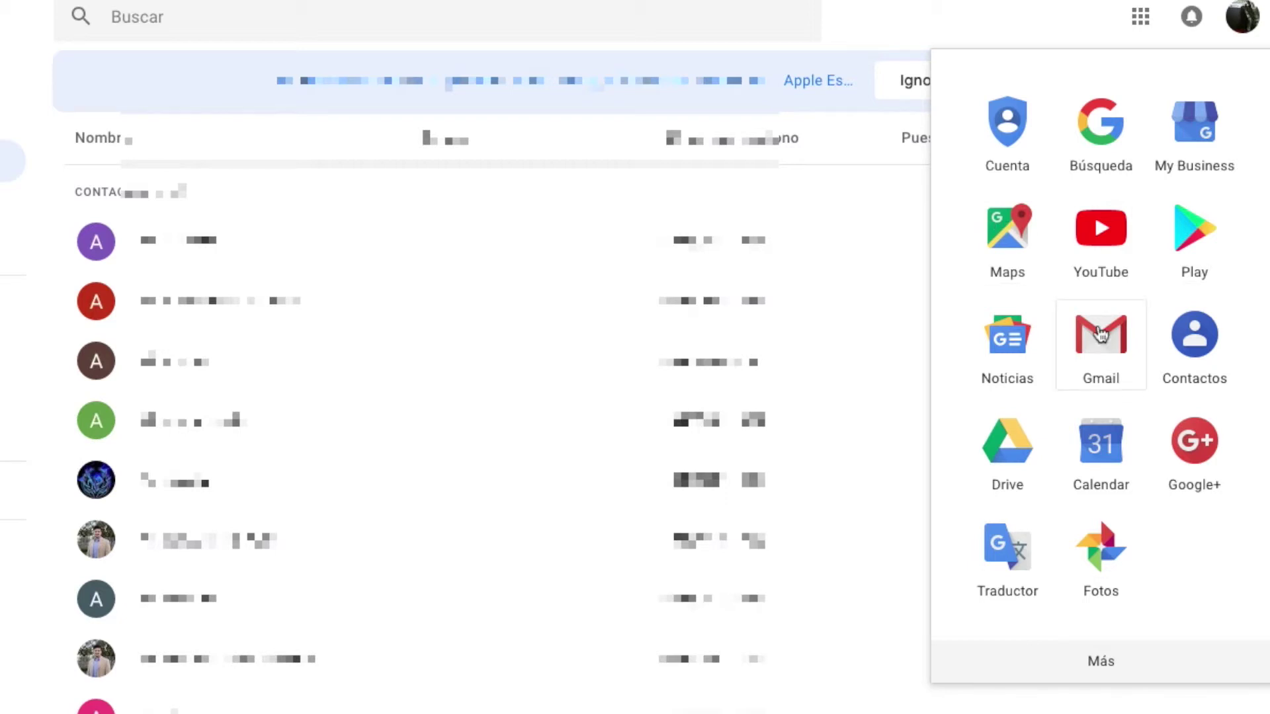
scroll(1109, 375, "down", 1)
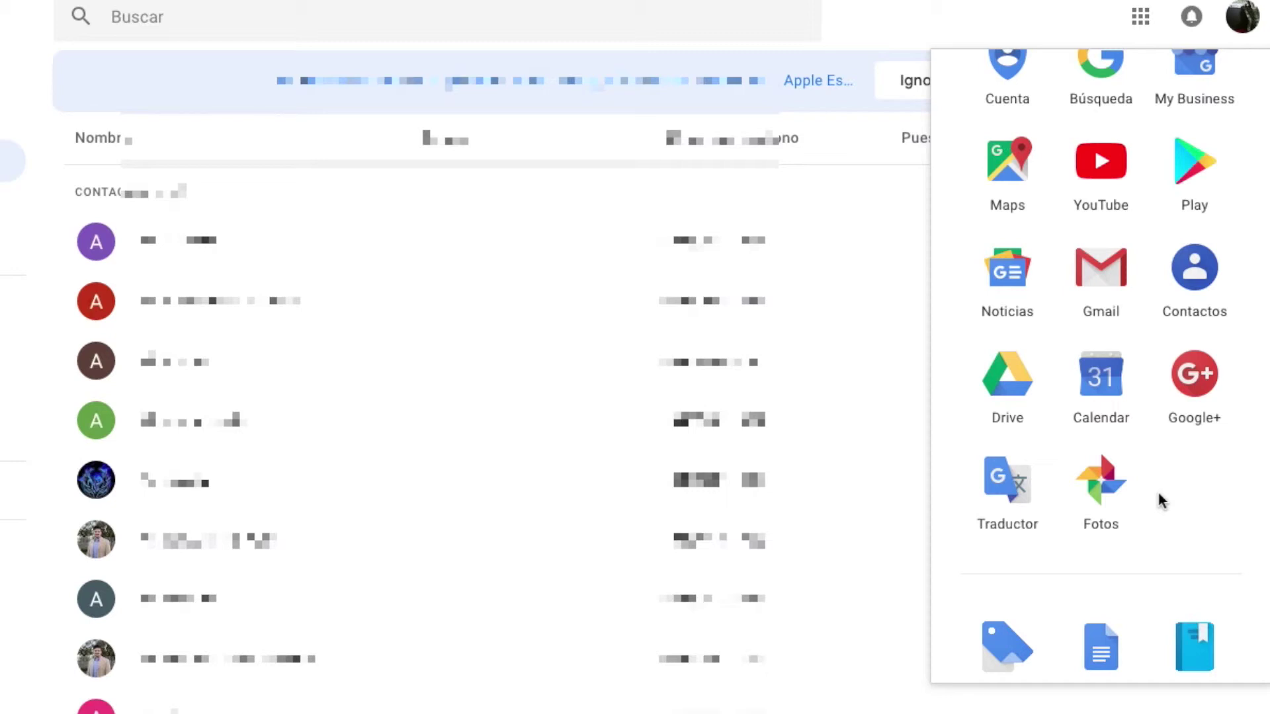
left_click(1094, 487)
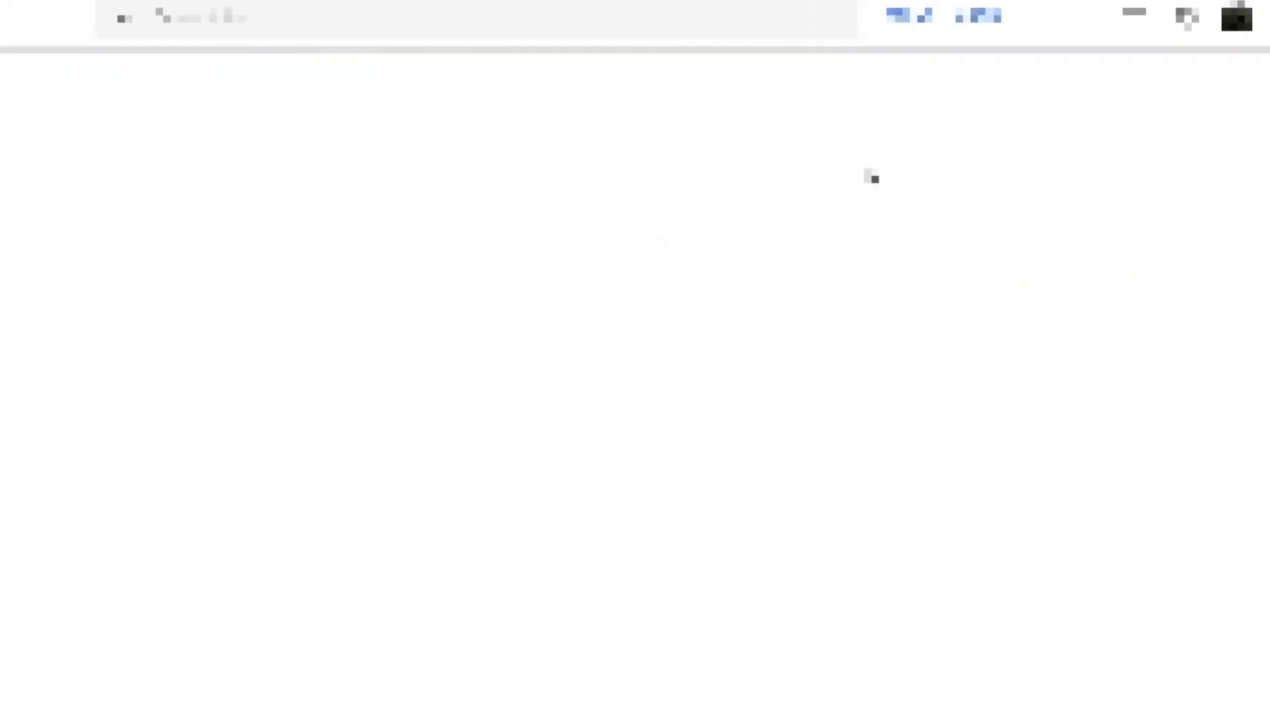